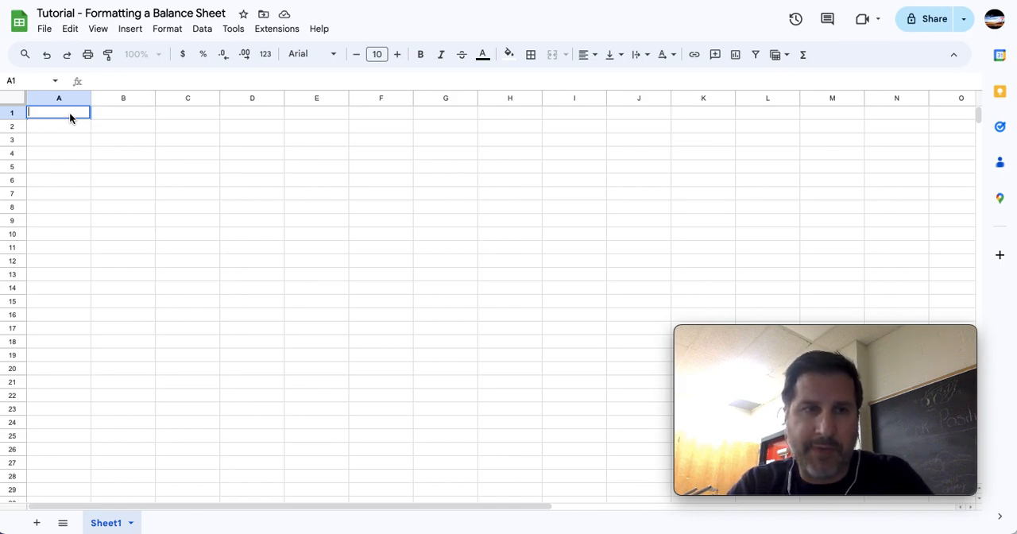
# Enter the title lines "ABC Company" in cell A1 and "Balance Sheet" in cell A2.
pyautogui.write('ABC comp')
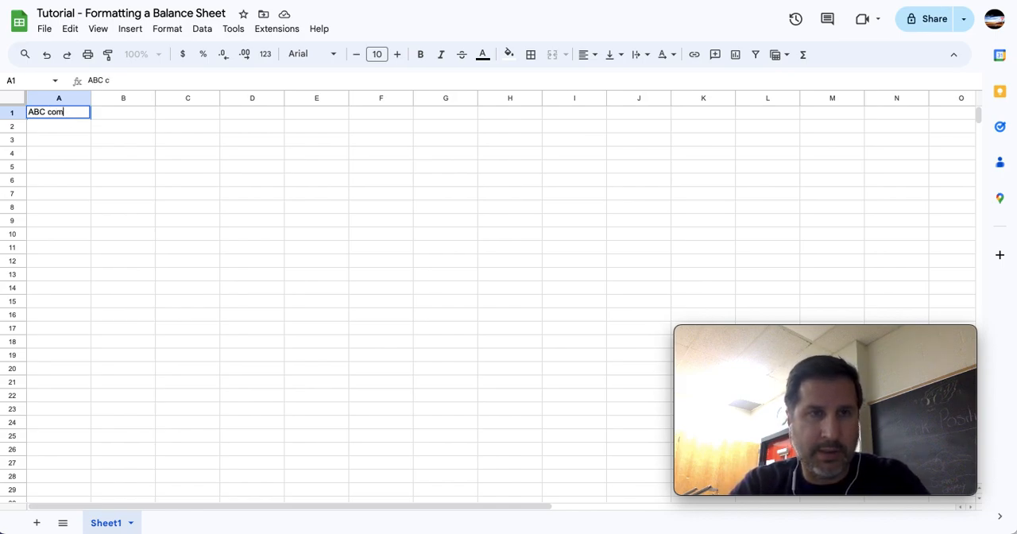
pyautogui.press('BackSpace')
pyautogui.press('BackSpace')
pyautogui.press('BackSpace')
pyautogui.write('C')
pyautogui.press('BackSpace')
pyautogui.press('BackSpace')
pyautogui.write('Company')
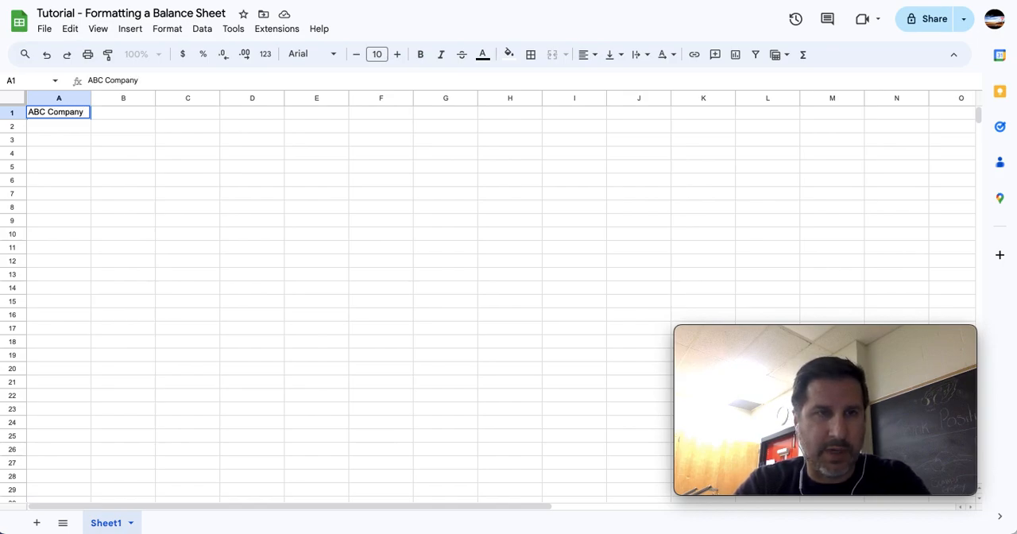
pyautogui.press('Return')
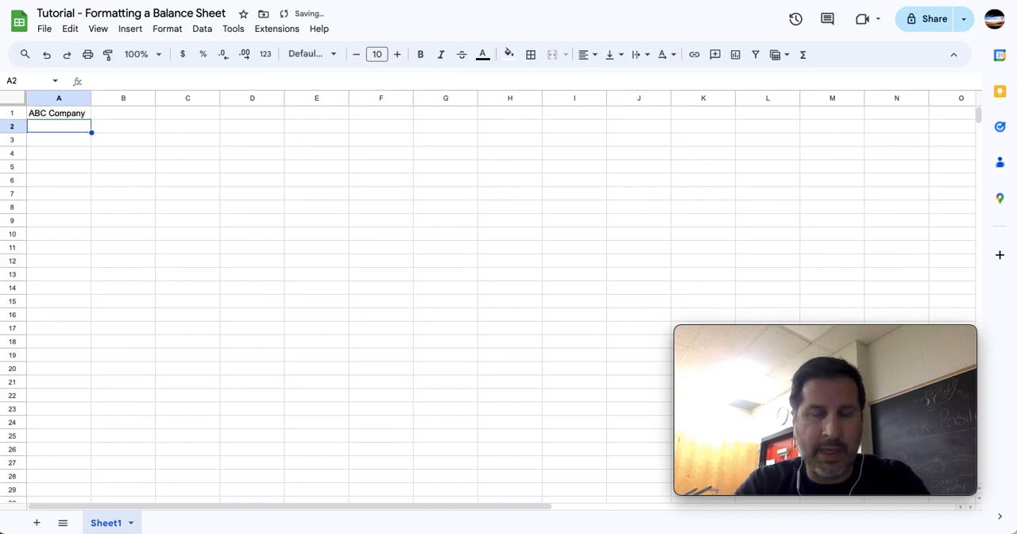
pyautogui.write('Balance Sheet')
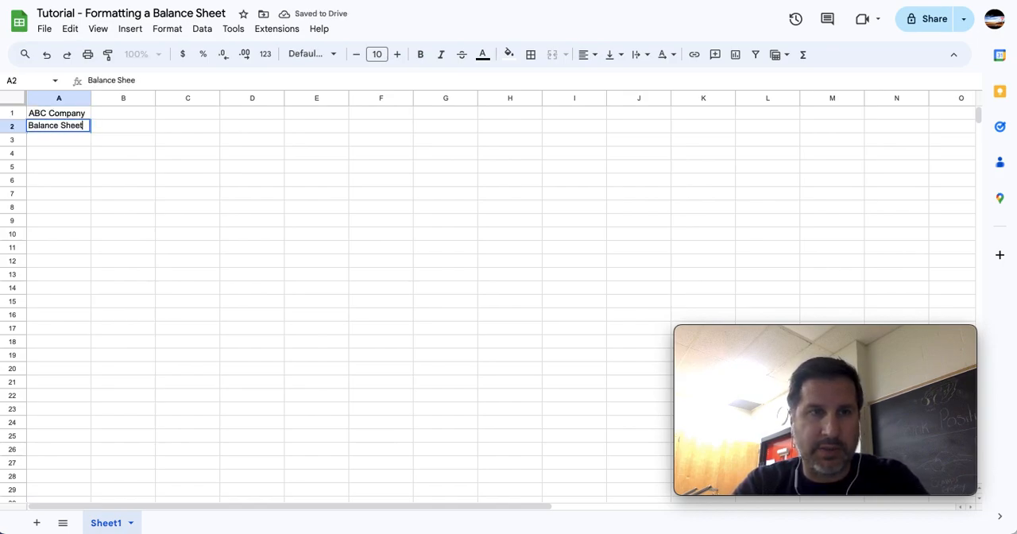
pyautogui.press('Return')
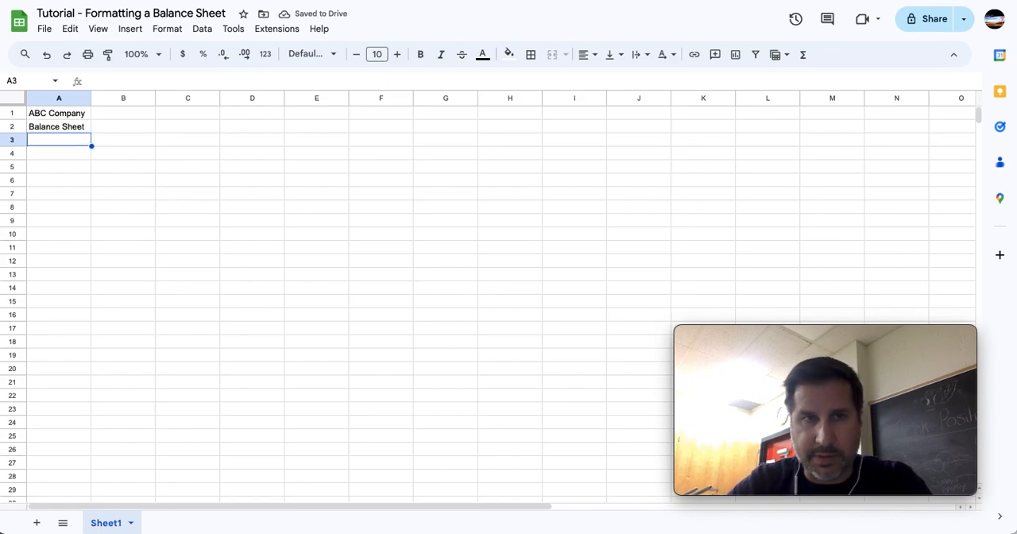
# Enter the statement date "July 31, 20--" in cell A3, below the Balance Sheet title.
pyautogui.click(162, 59)
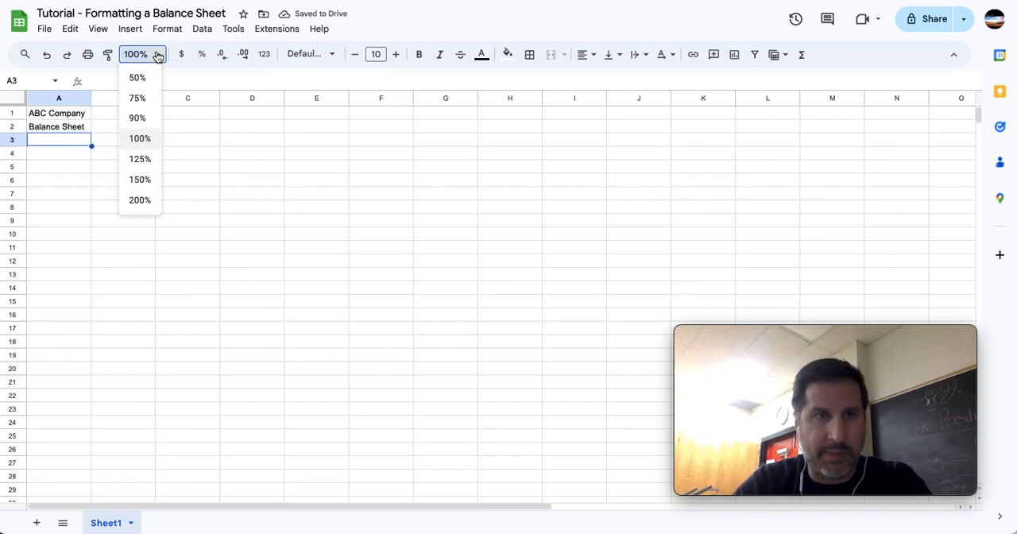
pyautogui.click(143, 179)
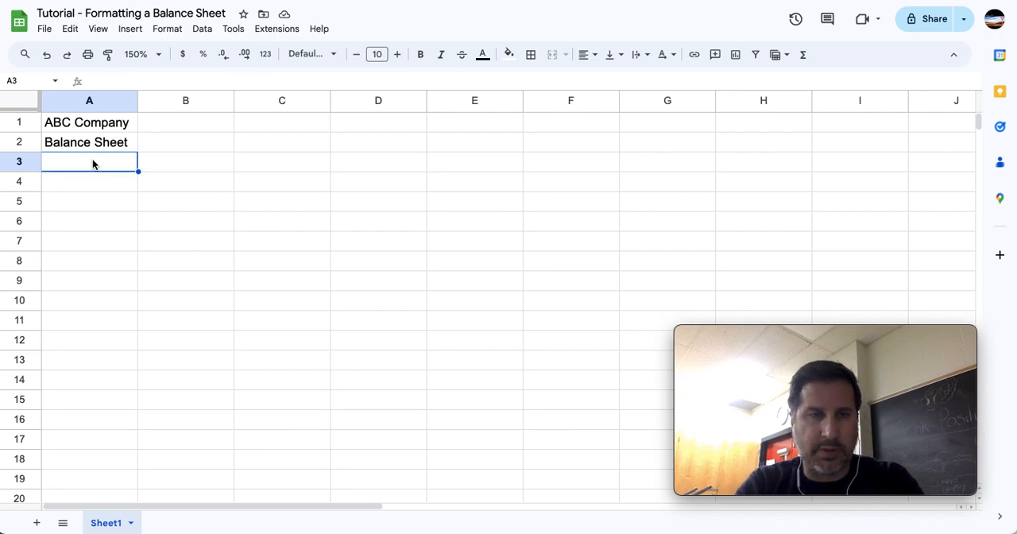
pyautogui.write('July')
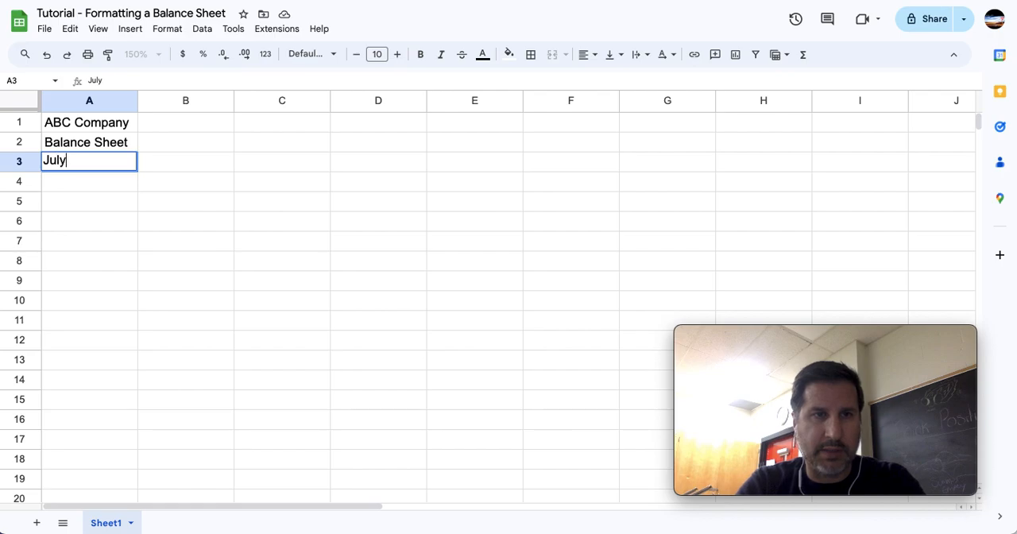
pyautogui.write(' 31')
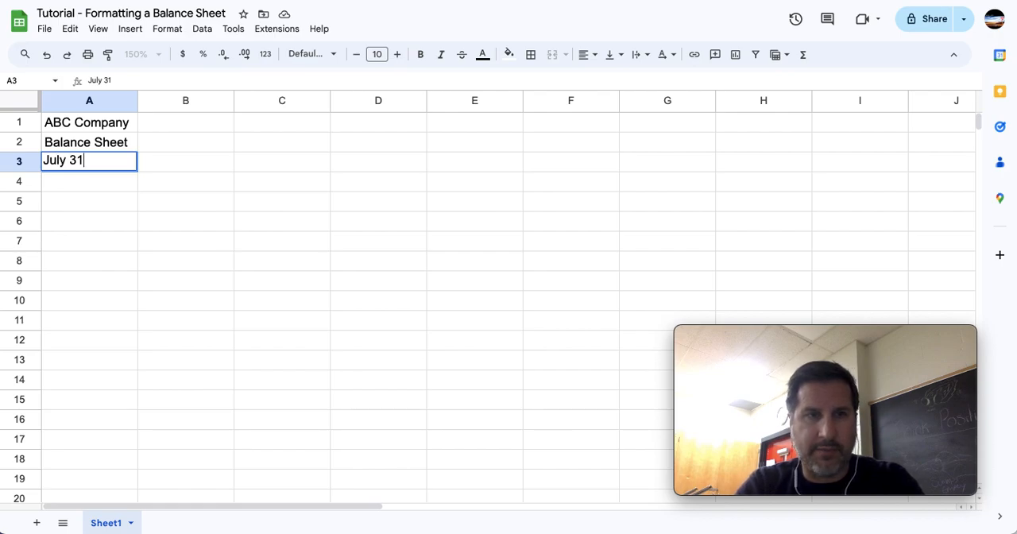
pyautogui.write(', 20')
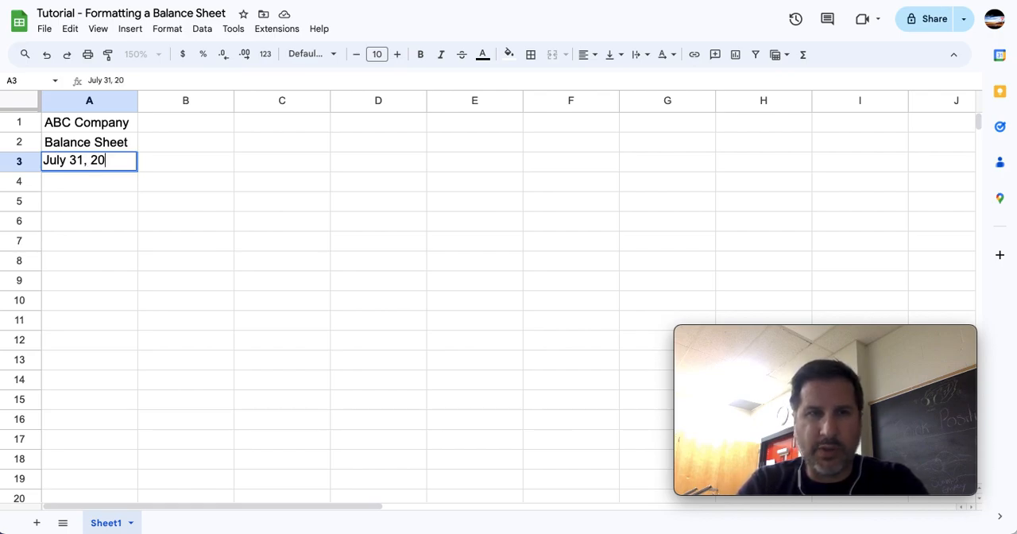
pyautogui.write('25')
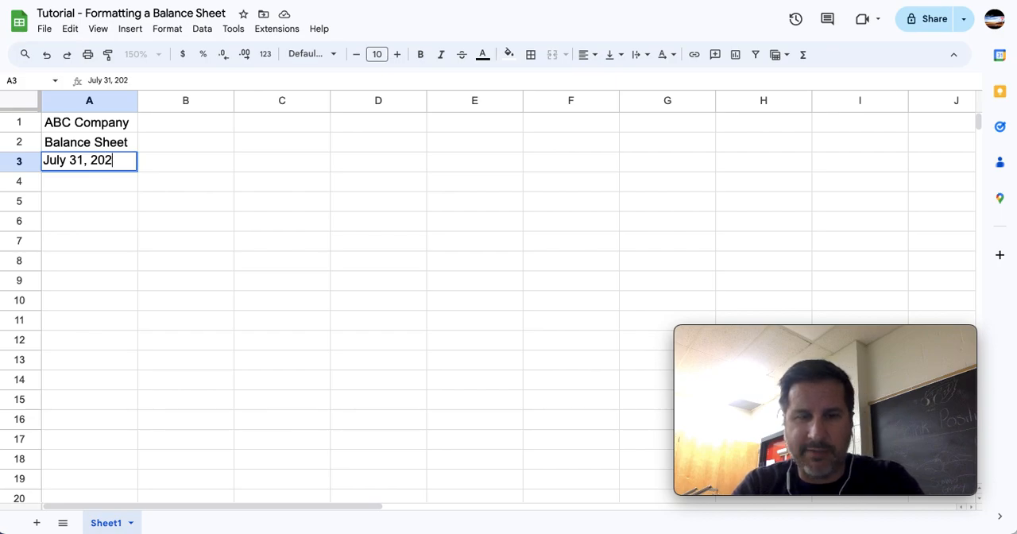
pyautogui.press('BackSpace')
pyautogui.press('BackSpace')
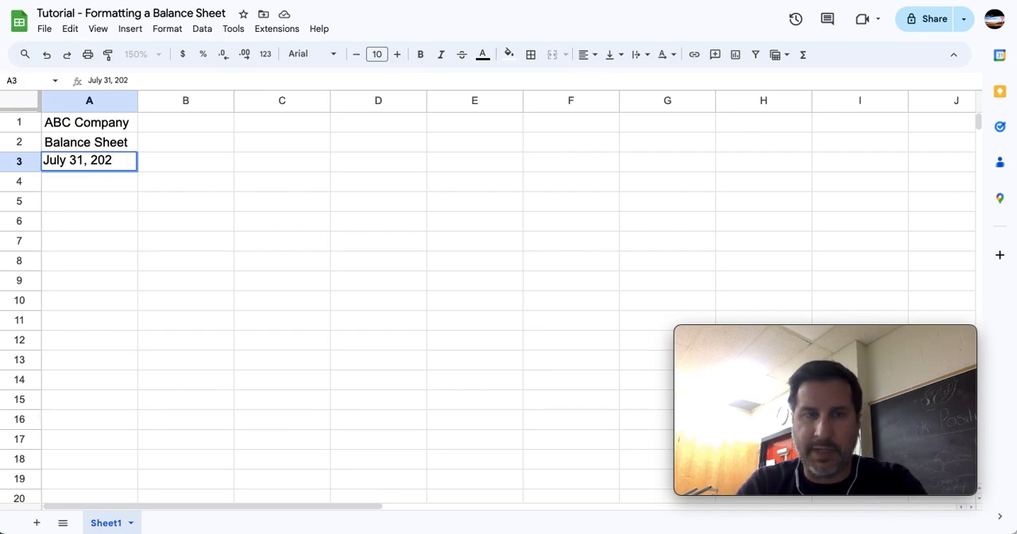
pyautogui.write('--')
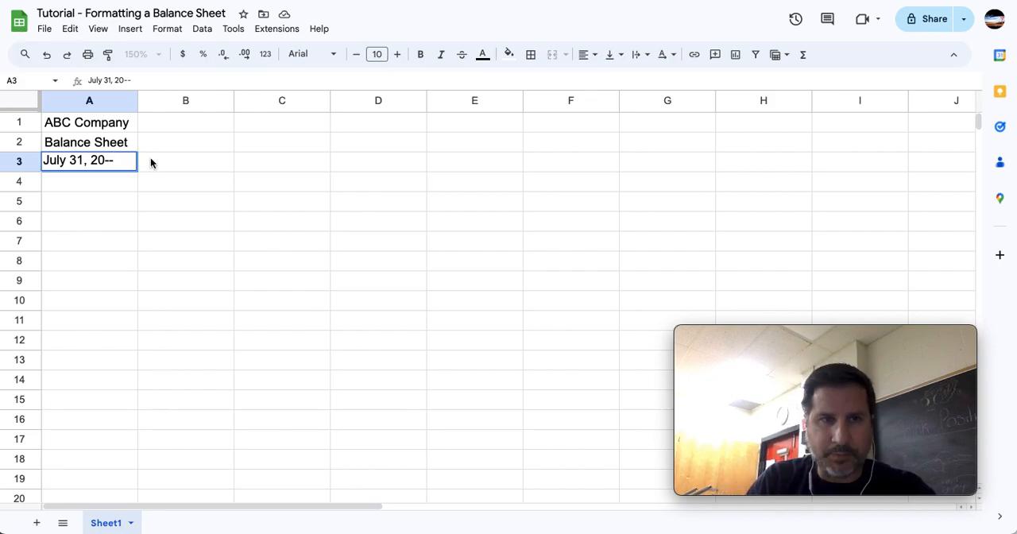
pyautogui.press('Return')
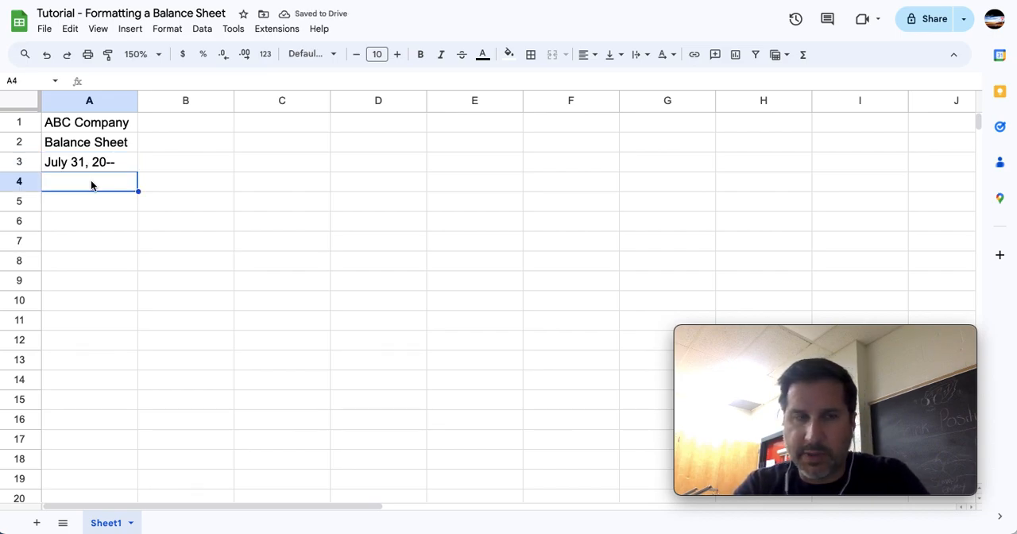
# Enter the heading Assets in A4 and list Cash, Accounts Receivable and Supplies below it in A5 to A7.
pyautogui.write('Assets')
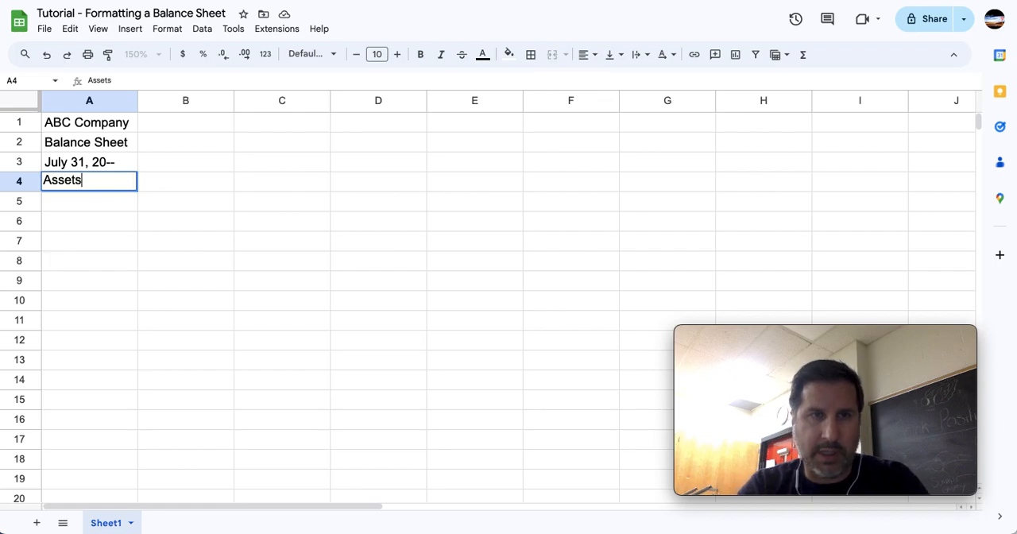
pyautogui.press('Return')
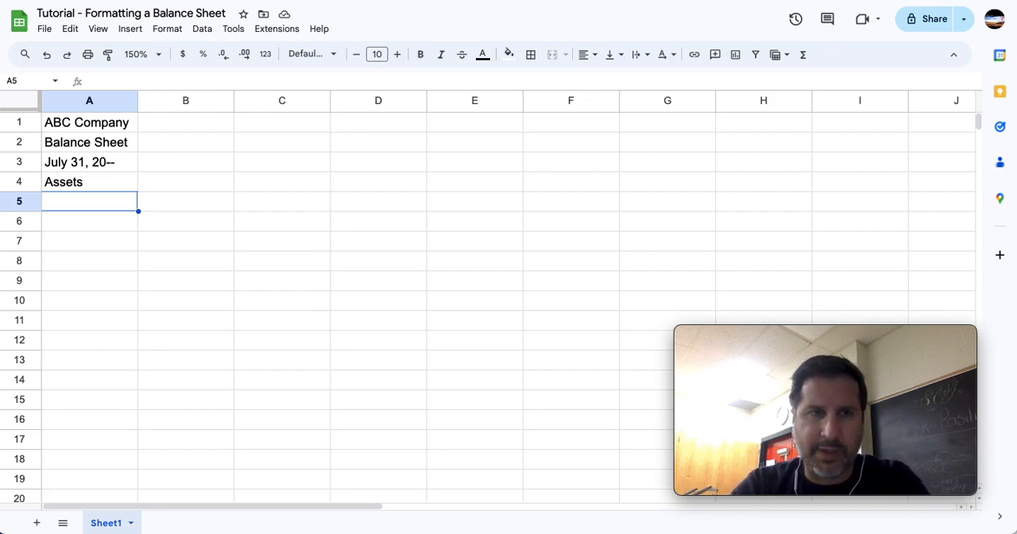
pyautogui.write('Cash')
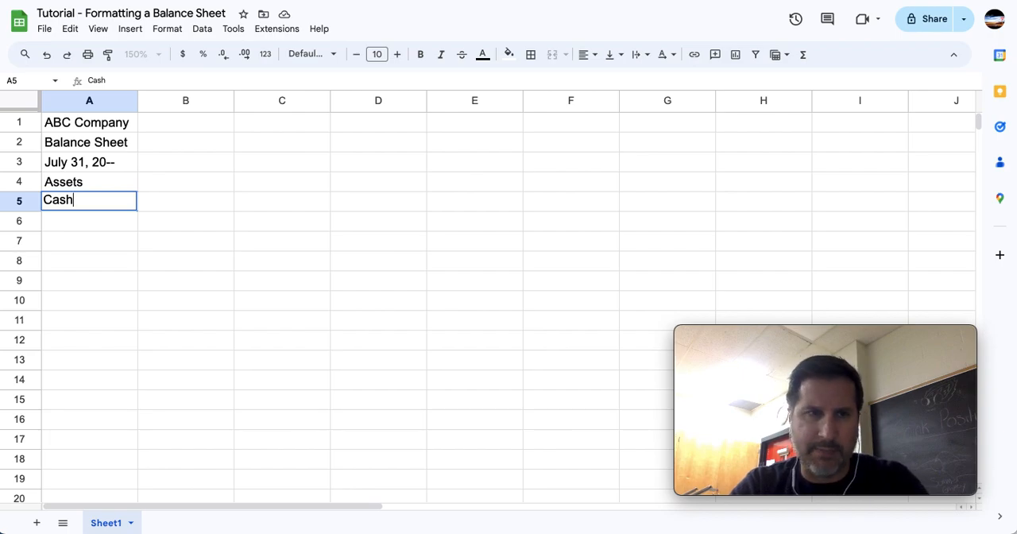
pyautogui.press('Return')
pyautogui.write('Account')
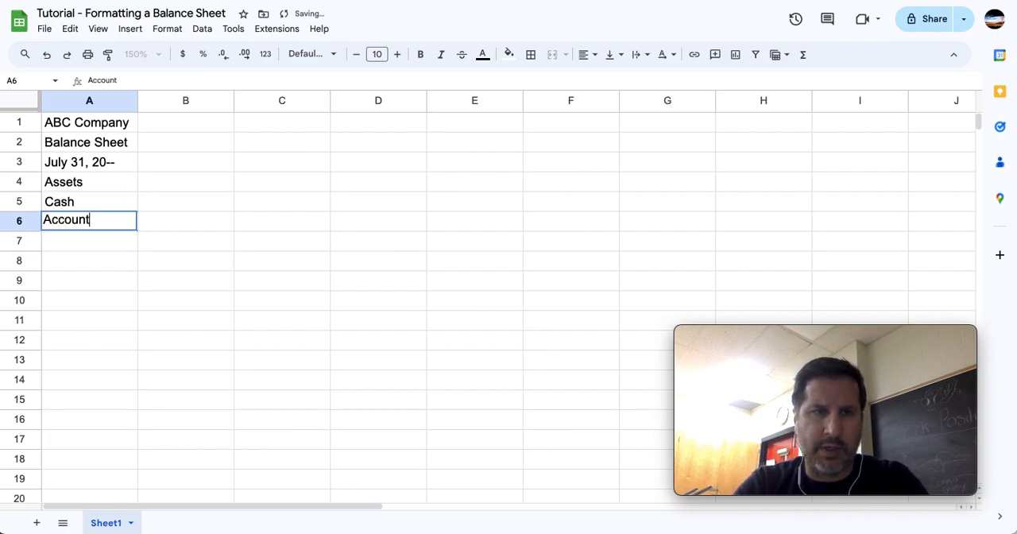
pyautogui.write('s Receivable')
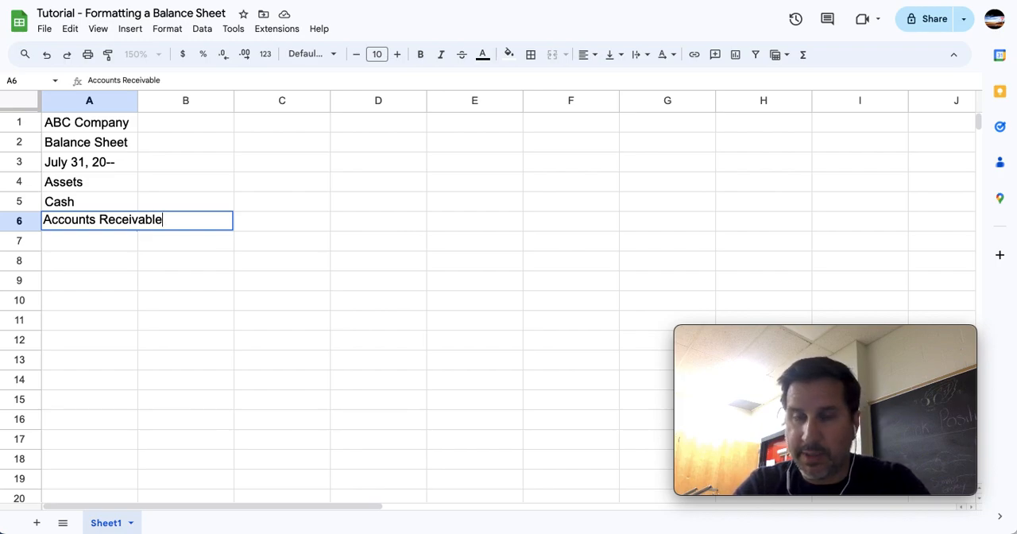
pyautogui.press('Return')
pyautogui.write('Supplies')
pyautogui.press('Return')
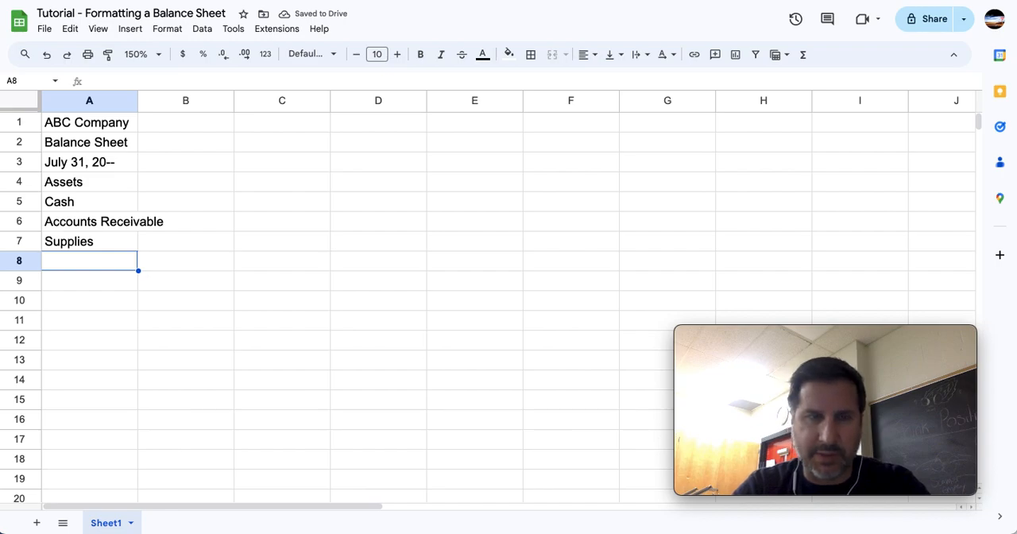
# Continue the asset list with Land, Building and Equipment in cells A8 to A10.
pyautogui.write('Land')
pyautogui.press('Return')
pyautogui.write('Building')
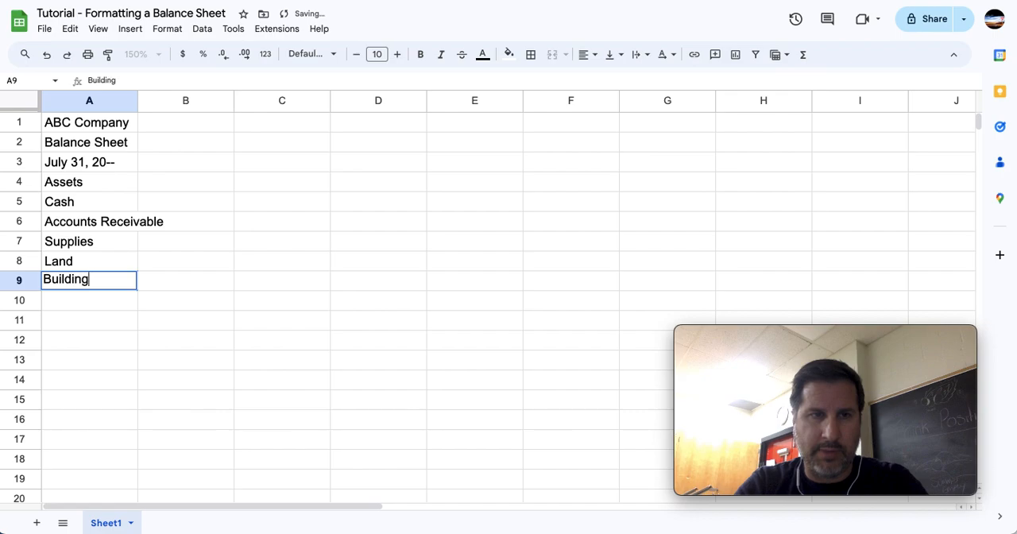
pyautogui.press('Return')
pyautogui.write('Equipment')
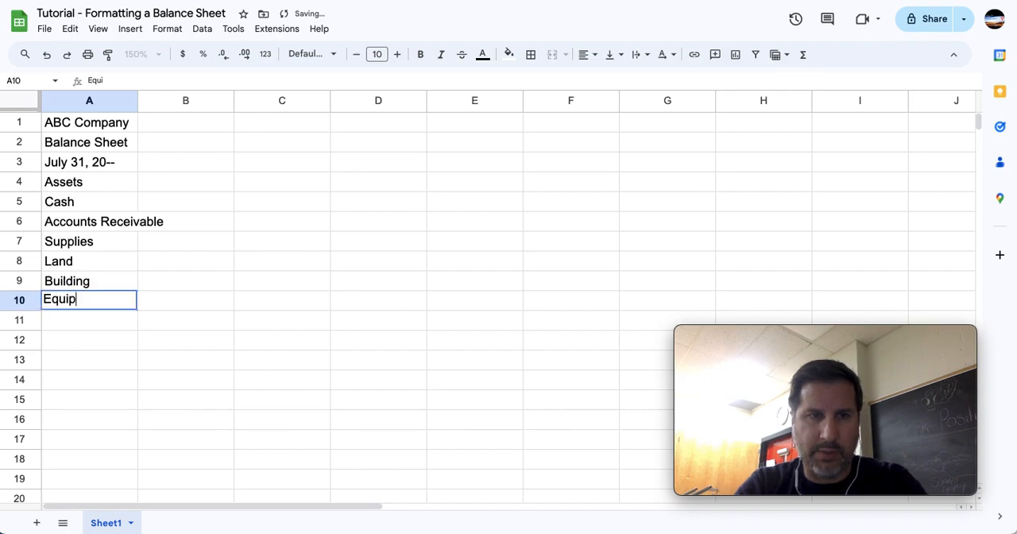
pyautogui.press('Return')
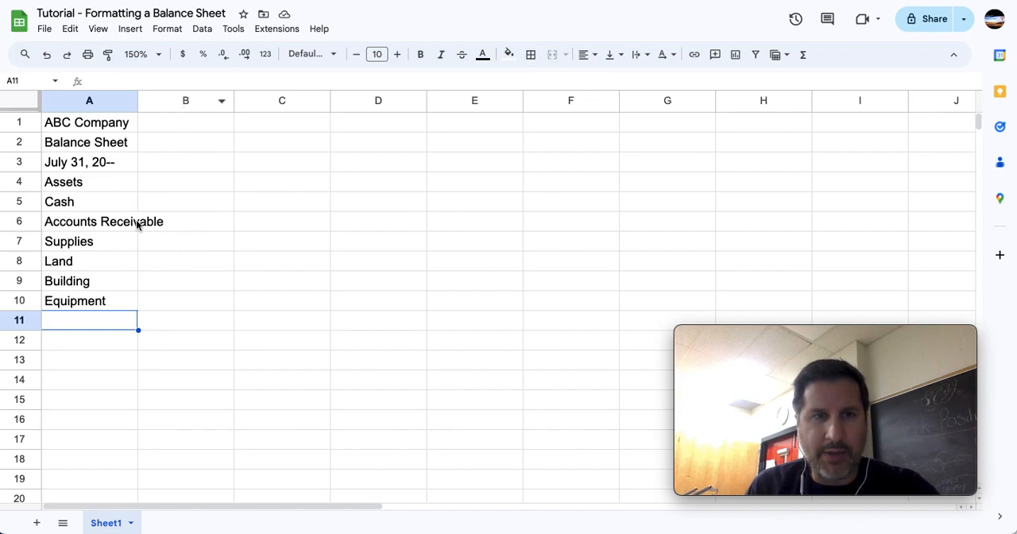
# Widen column A until it is slightly wider than the Accounts Receivable label.
pyautogui.doubleClick(138, 100)
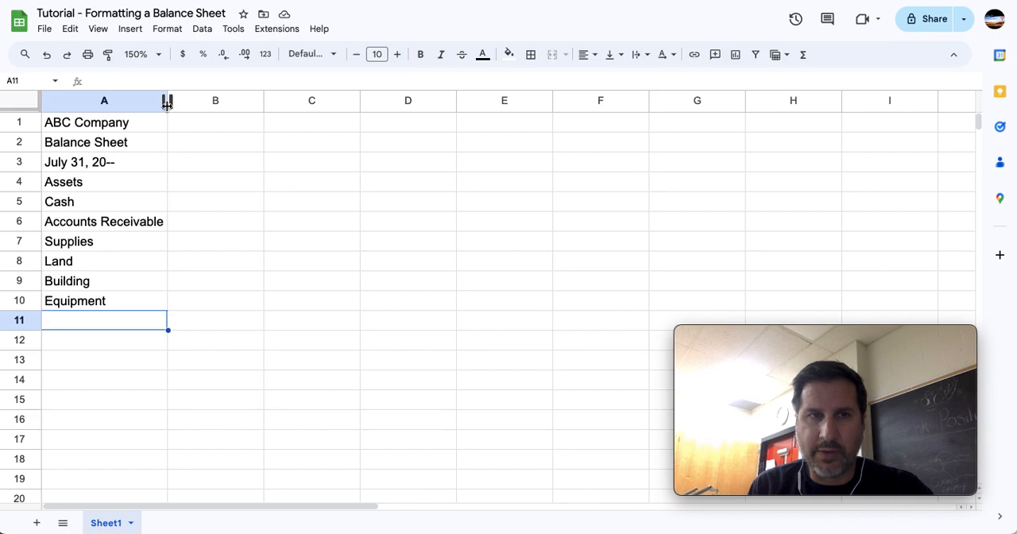
pyautogui.moveTo(168, 102); pyautogui.dragTo(282, 133)
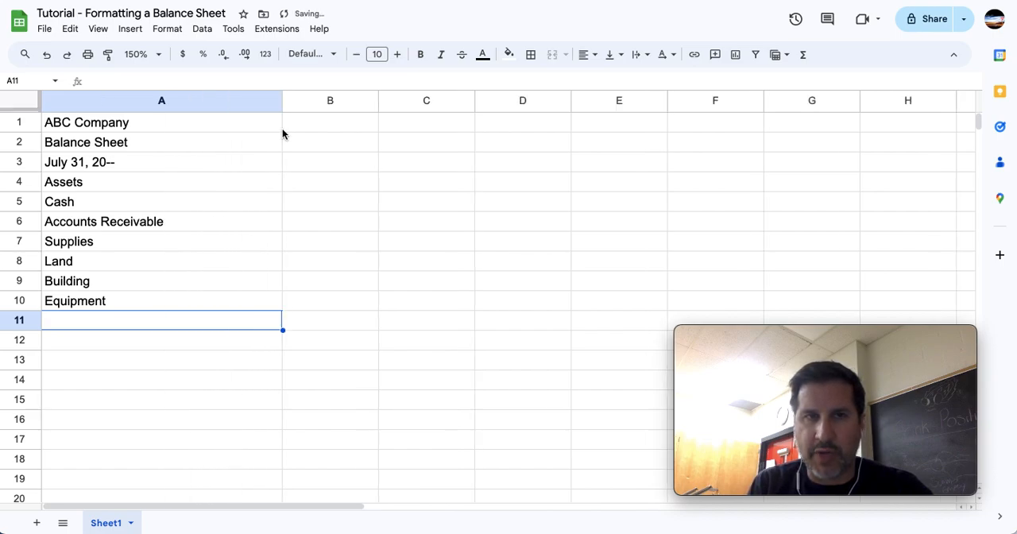
pyautogui.moveTo(282, 100); pyautogui.dragTo(192, 123)
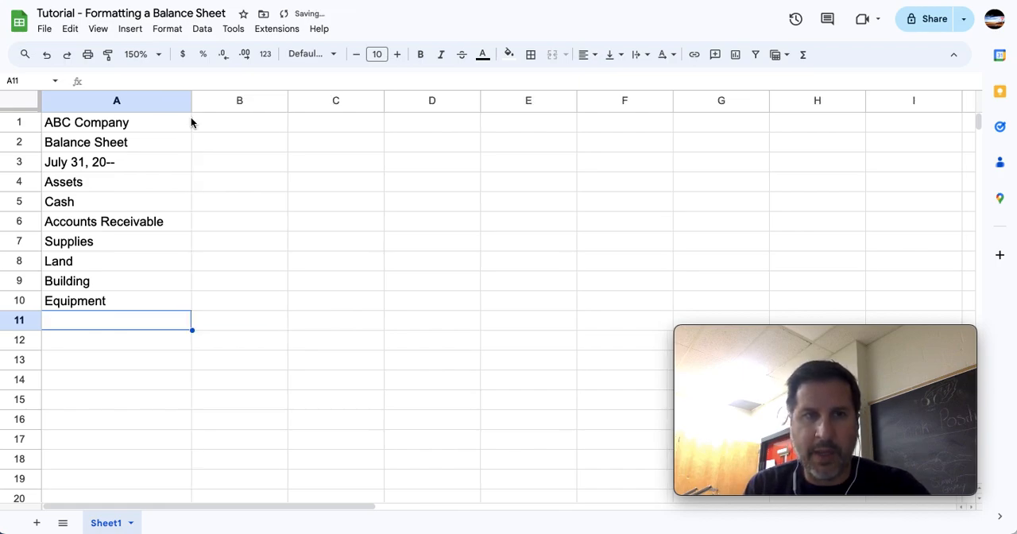
# Enter the amounts 10000 for Cash, 6000 for Accounts Receivable and 2000 for Supplies in column B.
pyautogui.click(248, 205)
pyautogui.write('10000')
pyautogui.press('Return')
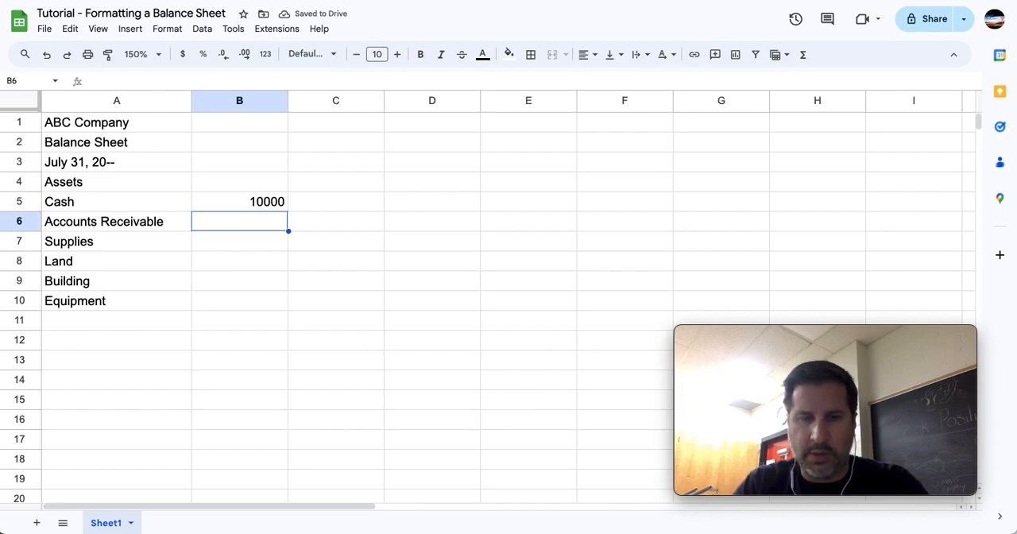
pyautogui.write('6000')
pyautogui.press('Return')
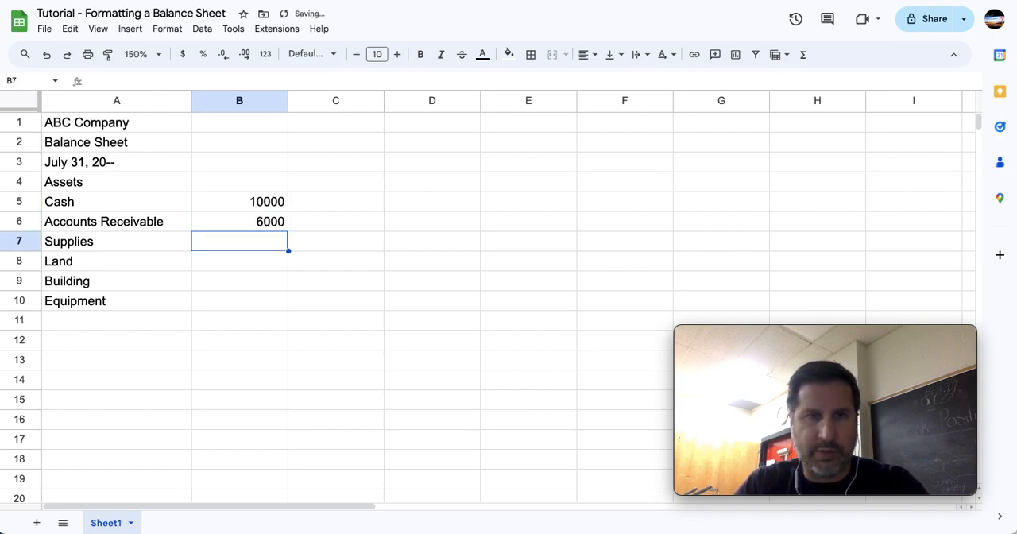
pyautogui.write('2000')
pyautogui.press('Return')
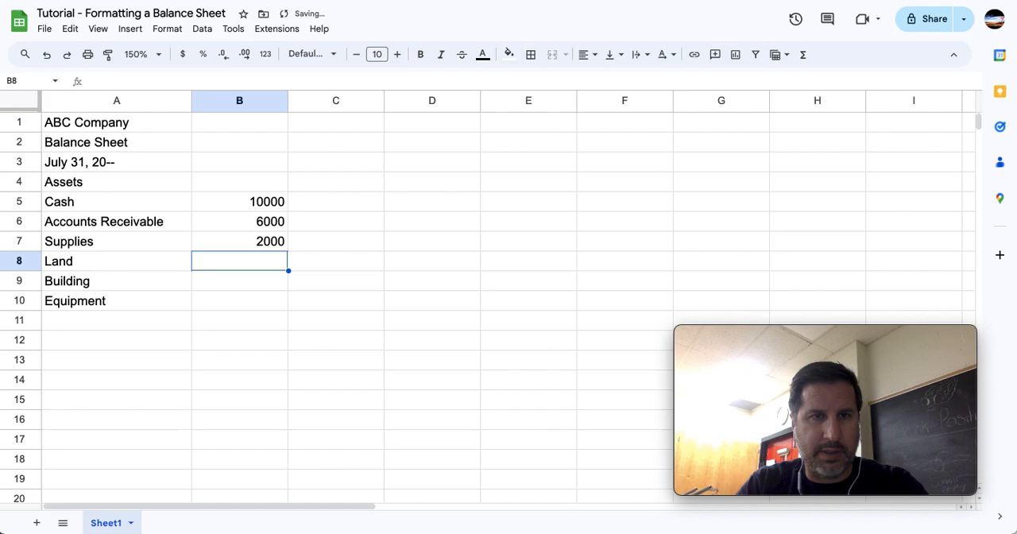
# Enter the amounts 300000 for Land, 200000 for Building and 25000 for Equipment in column B.
pyautogui.write('30')
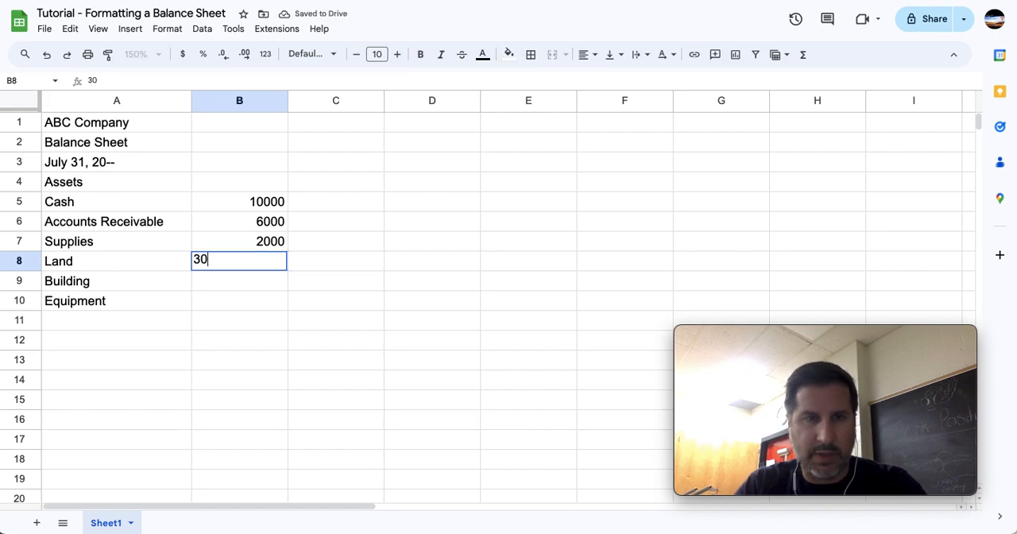
pyautogui.write('0000')
pyautogui.press('Return')
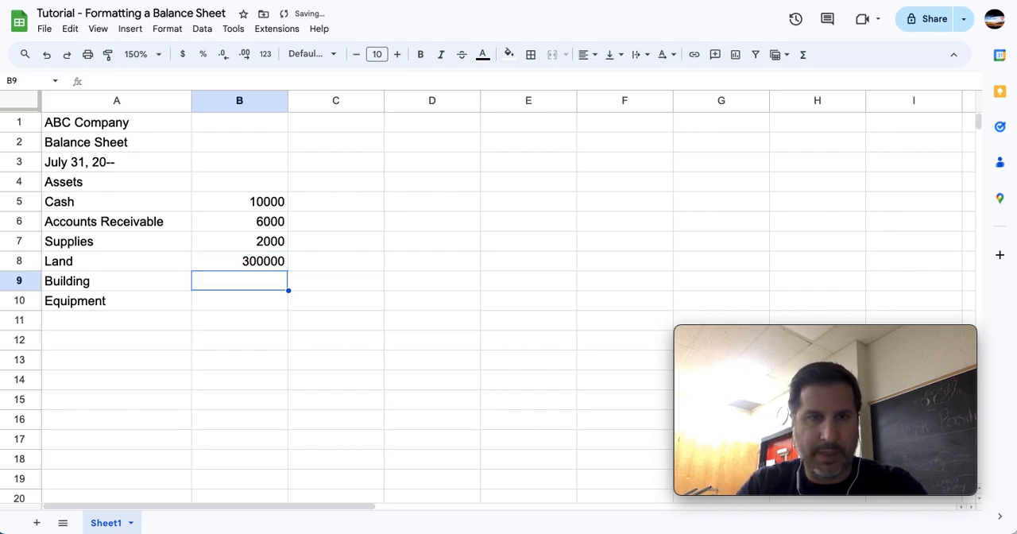
pyautogui.write('200000')
pyautogui.press('Return')
pyautogui.write('25000')
pyautogui.press('Return')
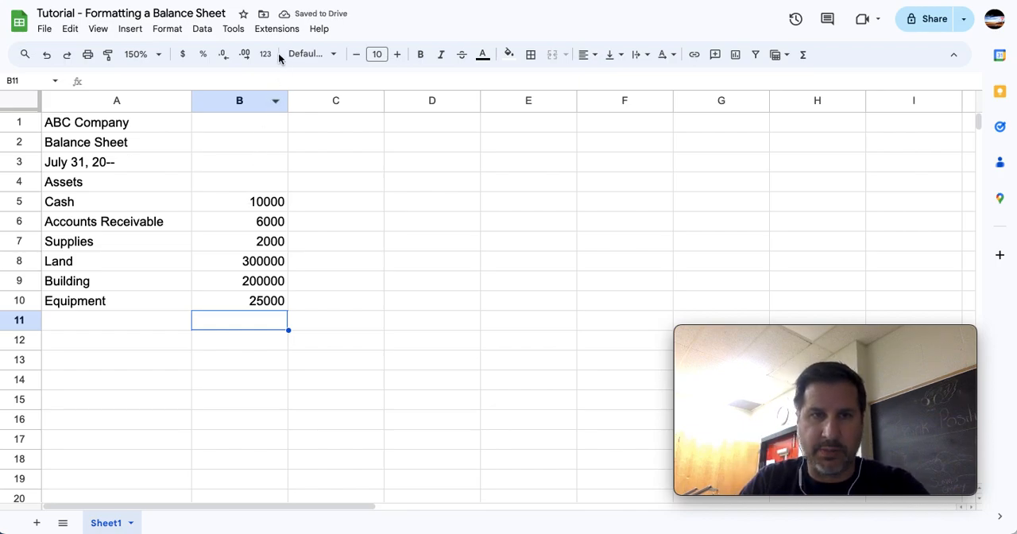
# Enter the heading Liabilities in cell C5.
pyautogui.click(345, 203)
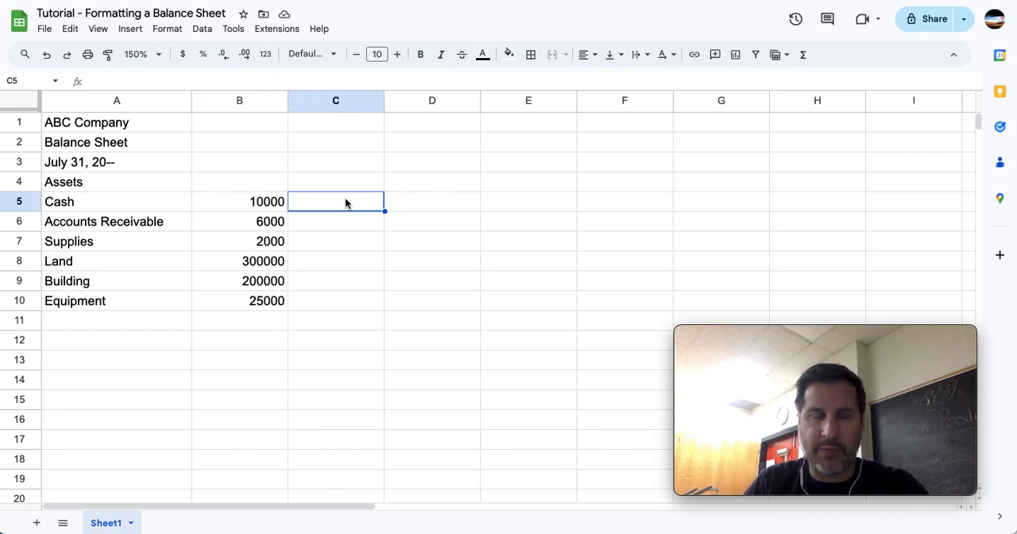
pyautogui.write('Liabilities')
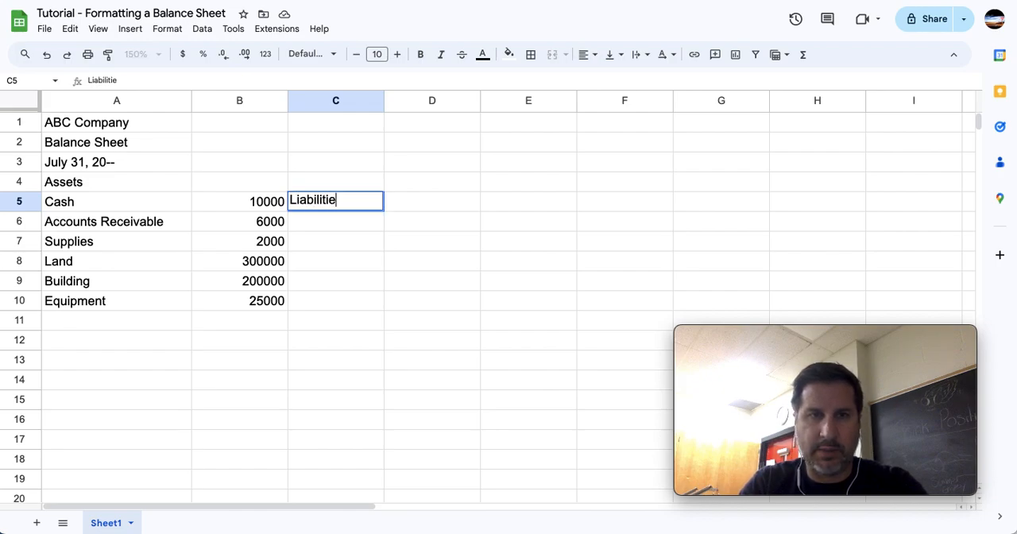
pyautogui.press('BackSpace')
pyautogui.press('BackSpace')
pyautogui.press('BackSpace')
pyautogui.press('BackSpace')
pyautogui.press('BackSpace')
pyautogui.press('BackSpace')
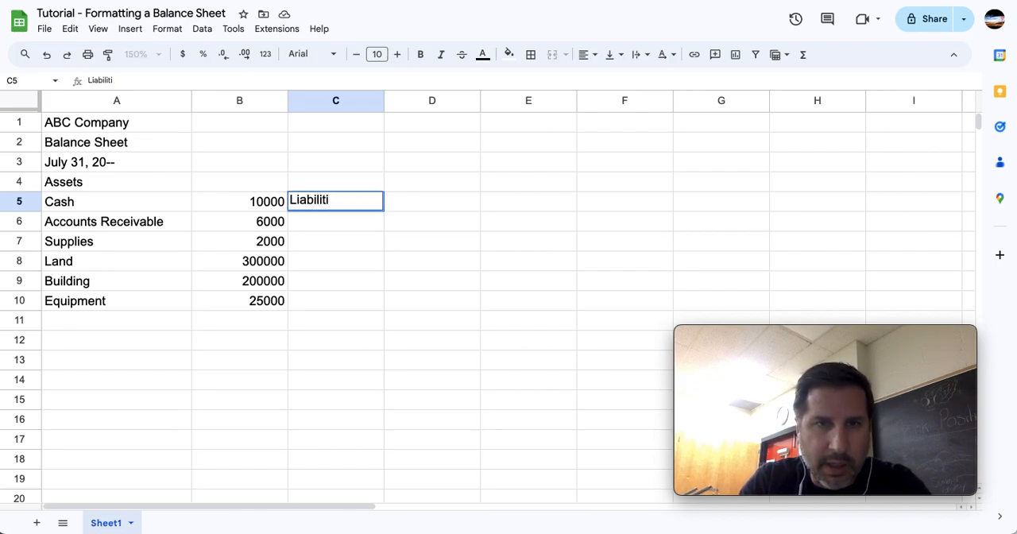
pyautogui.write('lities')
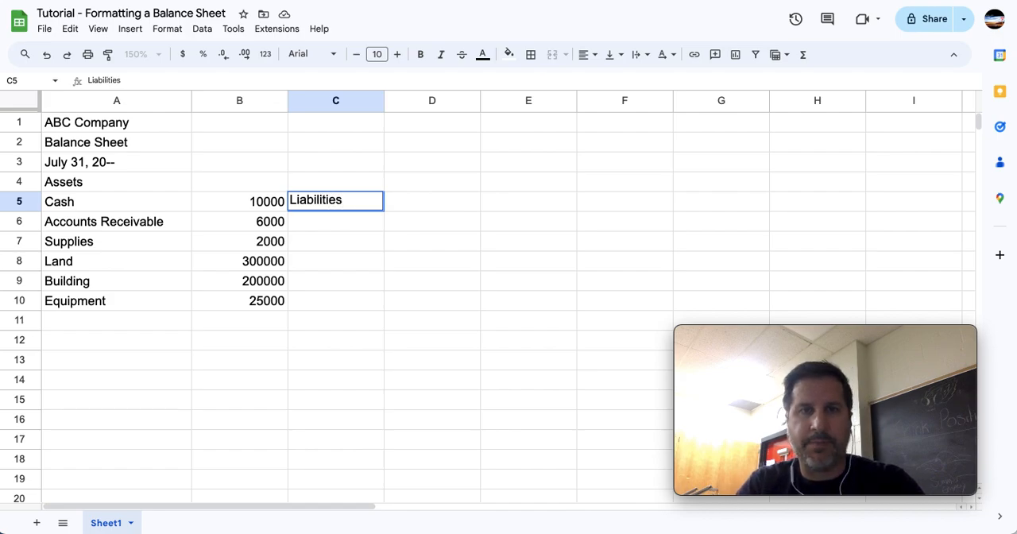
pyautogui.press('Return')
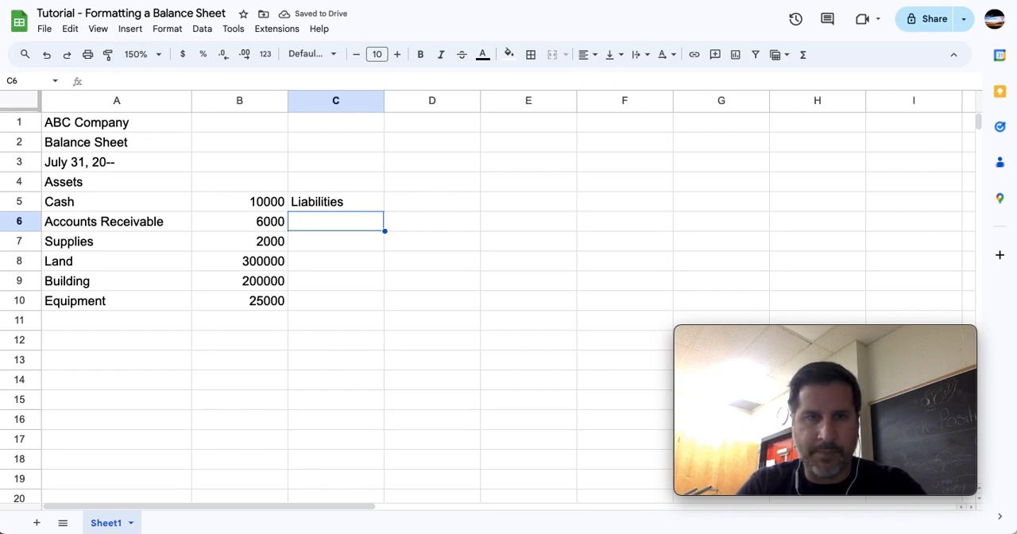
# List Accounts Payable, Bank Loan, Mortgage and Total Liabilities in cells C6 to C9.
pyautogui.write('Accounts Paa')
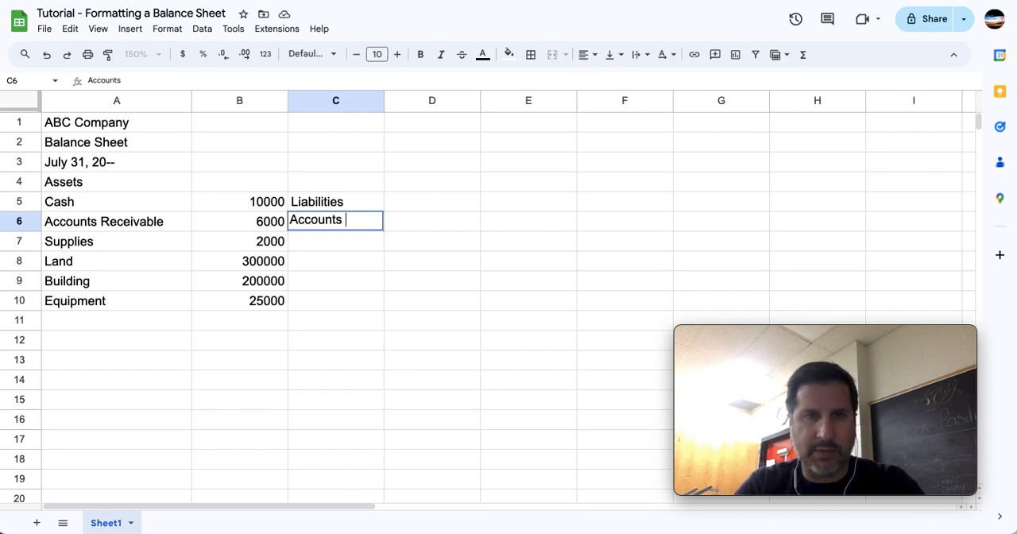
pyautogui.press('BackSpace')
pyautogui.write('yable')
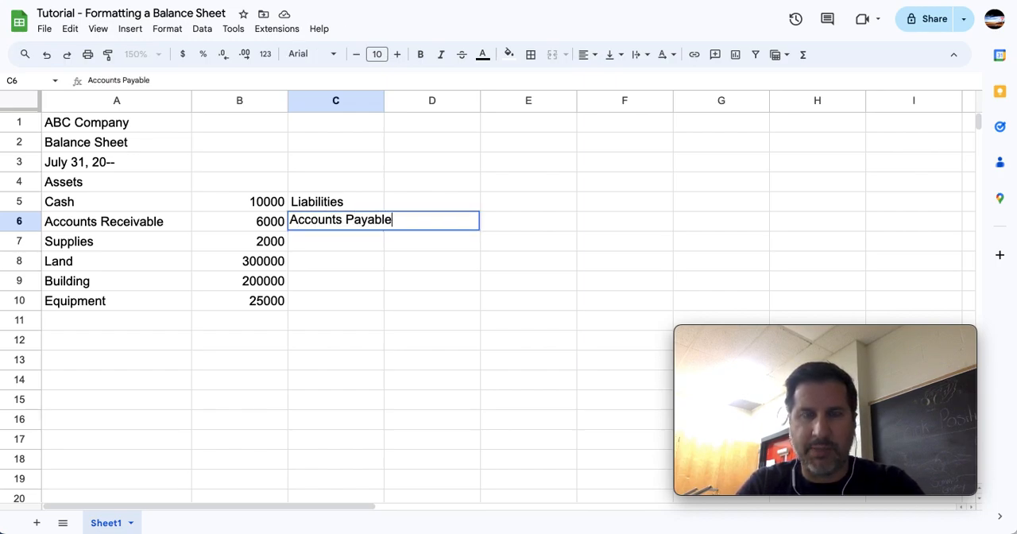
pyautogui.press('Return')
pyautogui.write('Bank Loan')
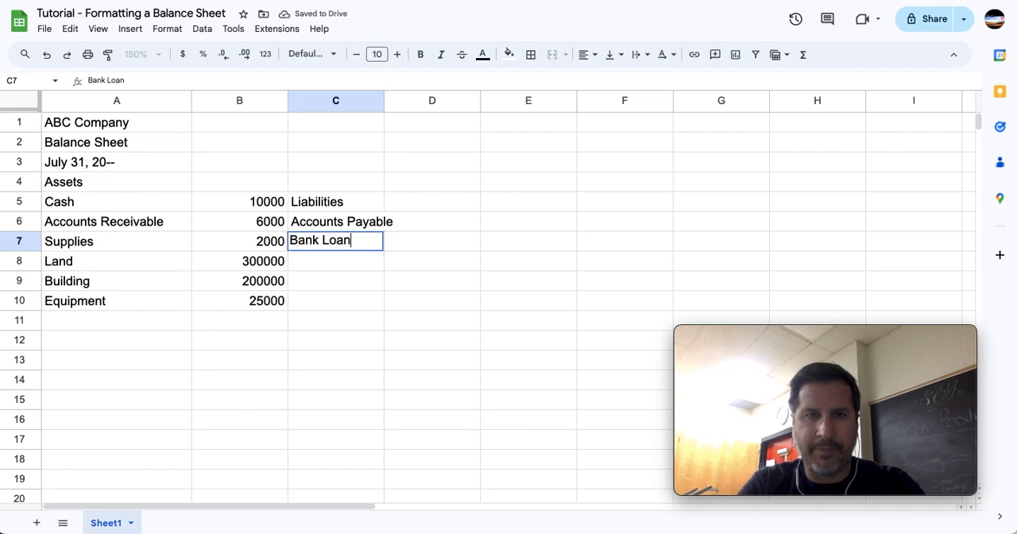
pyautogui.press('Return')
pyautogui.write('Mortgage')
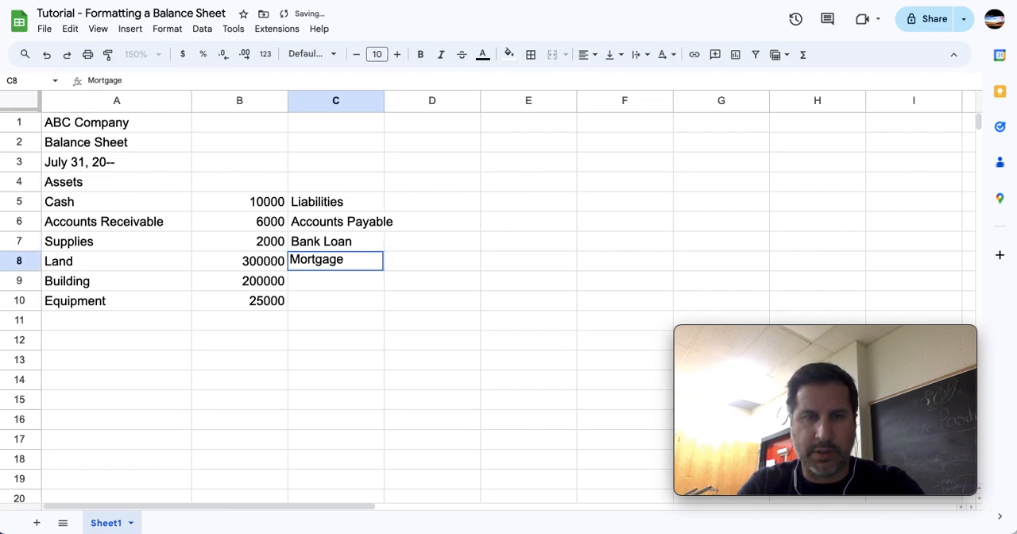
pyautogui.press('Return')
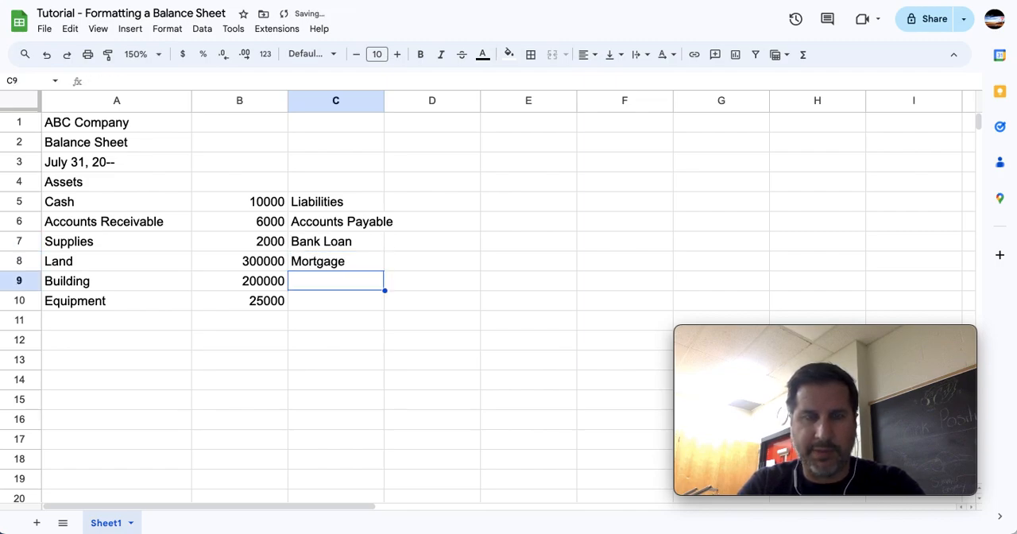
pyautogui.write('Total L')
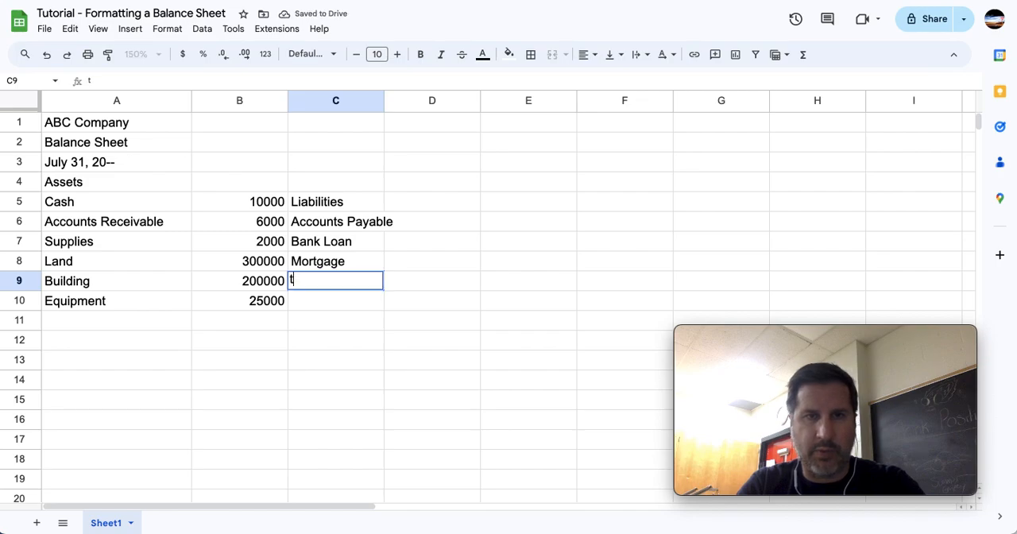
pyautogui.write('iabilities')
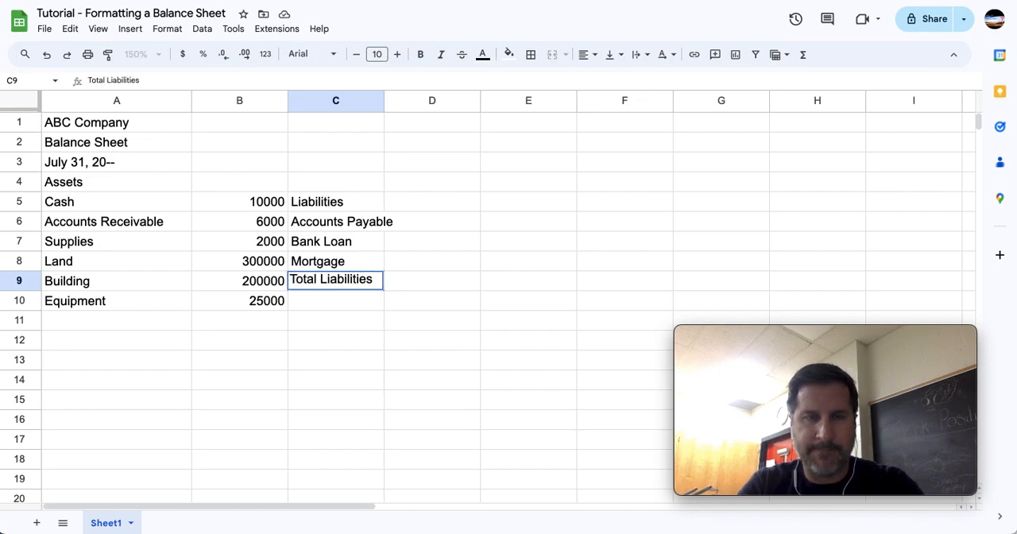
pyautogui.press('Return')
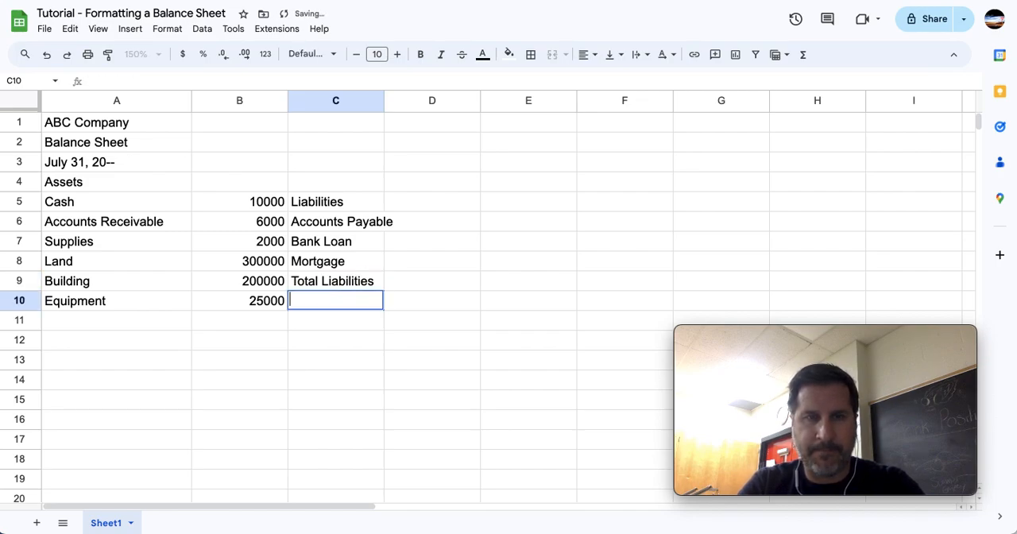
# Enter the heading Owner's Equity in cell C11 and the owner's name followed by ", Capital" in C12.
pyautogui.press('Down')
pyautogui.write('Owner')
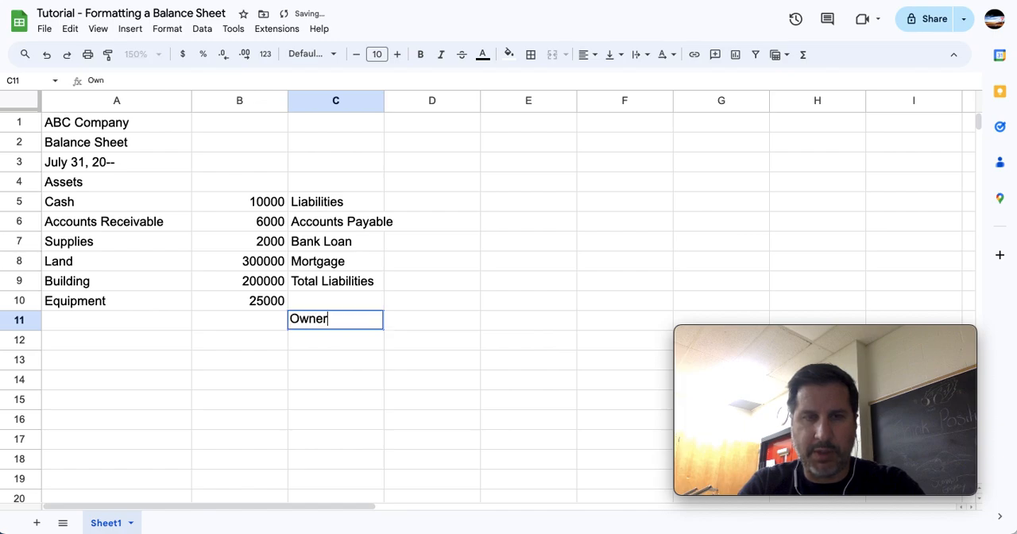
pyautogui.write("'s Equity")
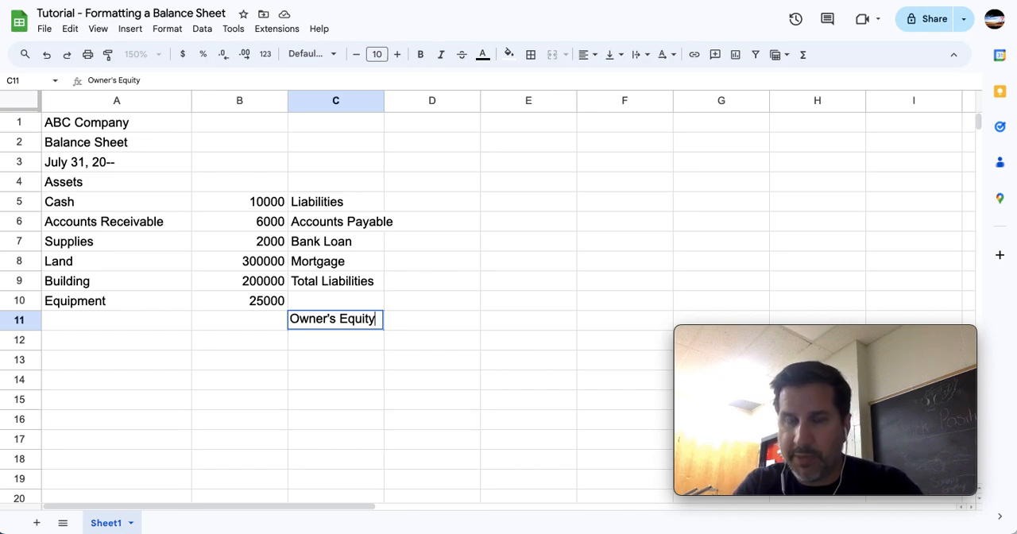
pyautogui.press('Return')
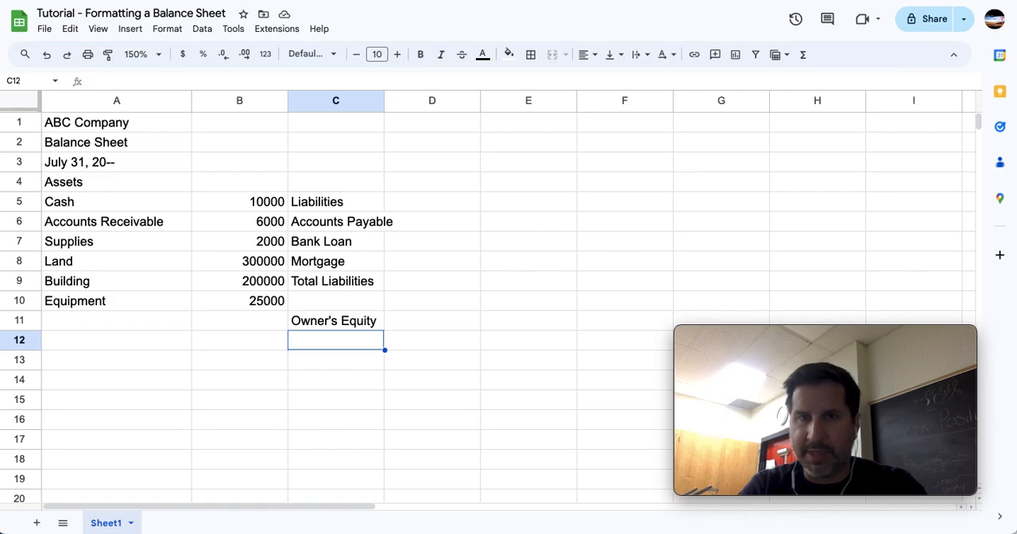
pyautogui.write('A. Alphabet, Capital')
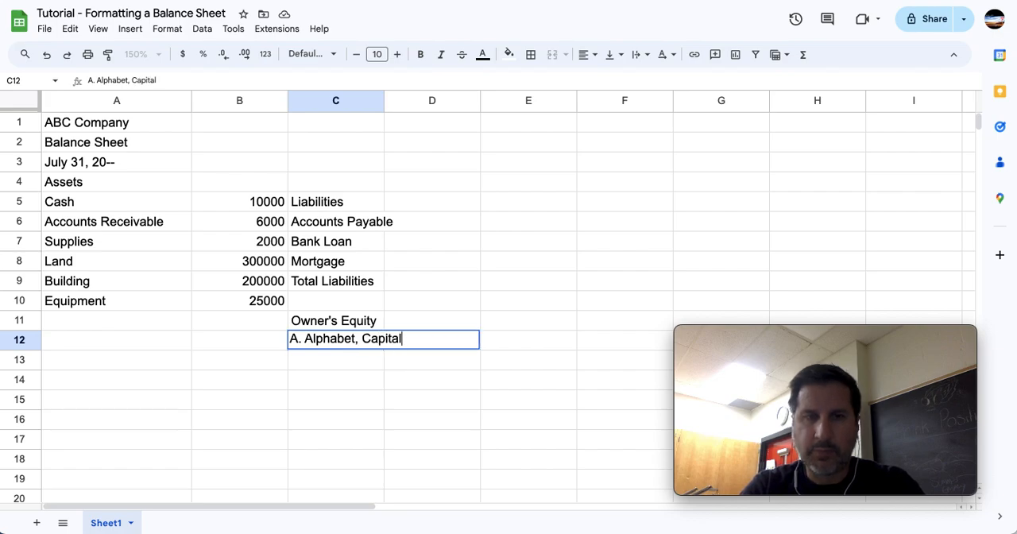
pyautogui.press('Return')
# Enter the label Total Liabilities and Owner's Equity in cell C14.
pyautogui.press('Return')
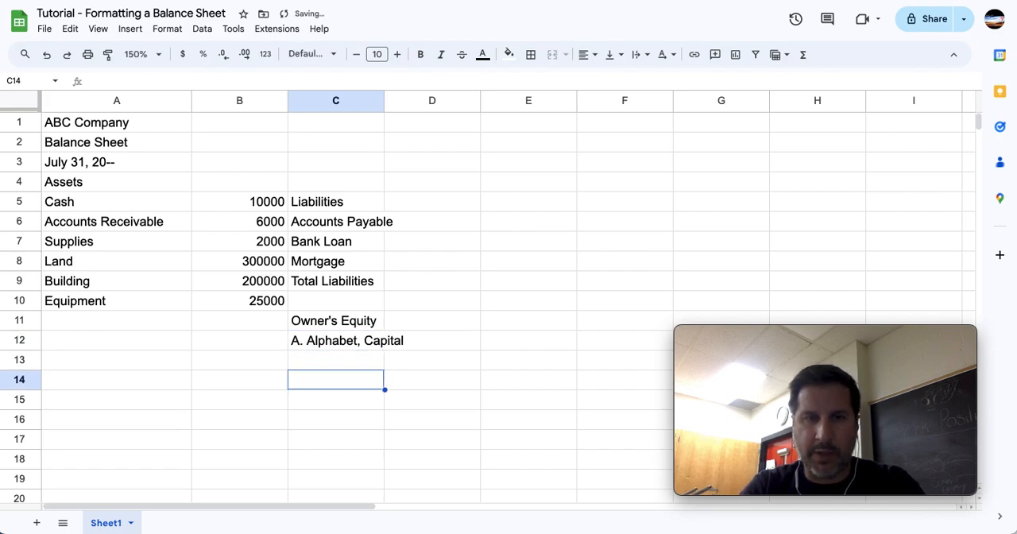
pyautogui.write("Total Liabilities and Owner's Equity")
pyautogui.press('Return')
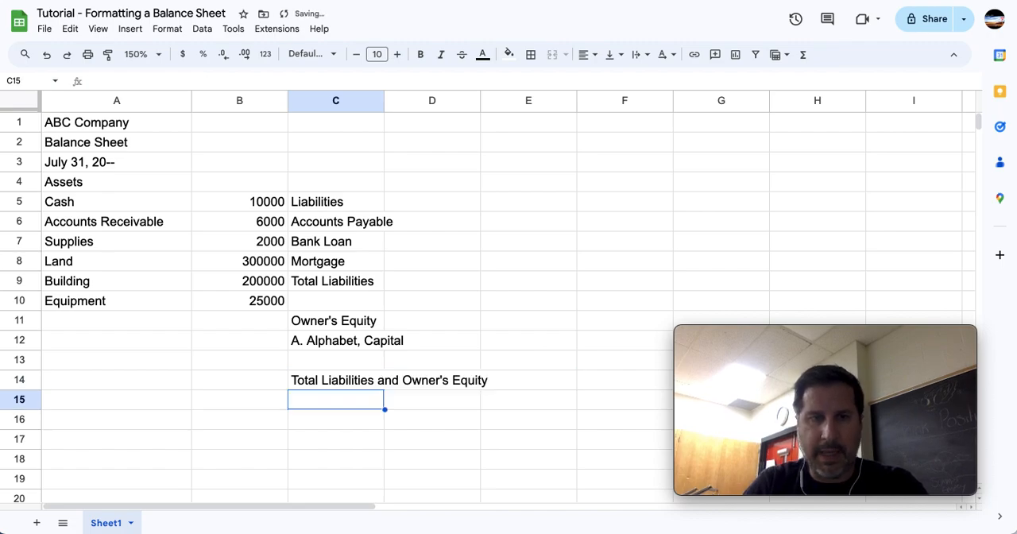
# Enter the label Total Assets in cell A14, in line with the liabilities and equity total.
pyautogui.press('Up')
pyautogui.press('Left')
pyautogui.press('Left')
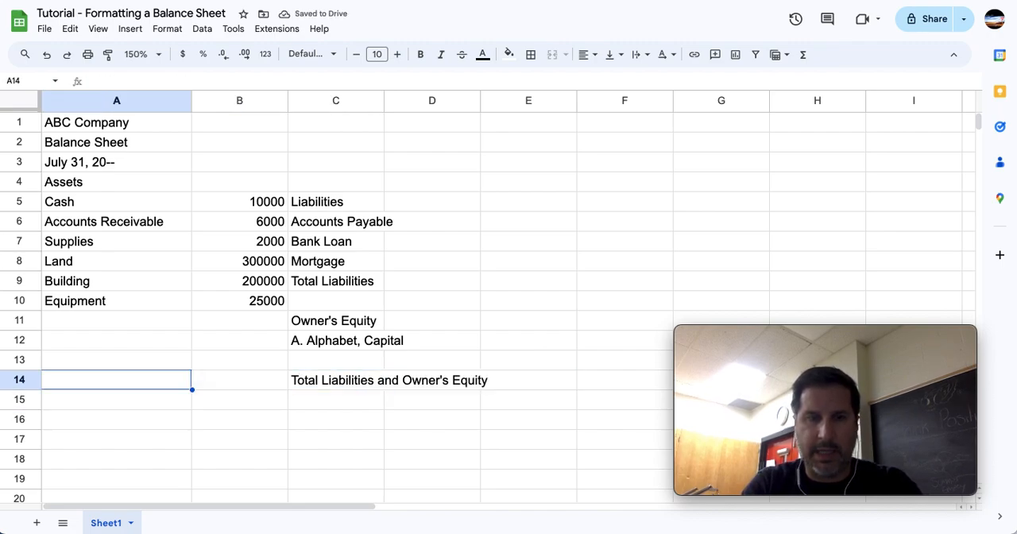
pyautogui.write('fd')
pyautogui.press('BackSpace')
pyautogui.press('BackSpace')
pyautogui.write('Total Assets')
pyautogui.press('Return')
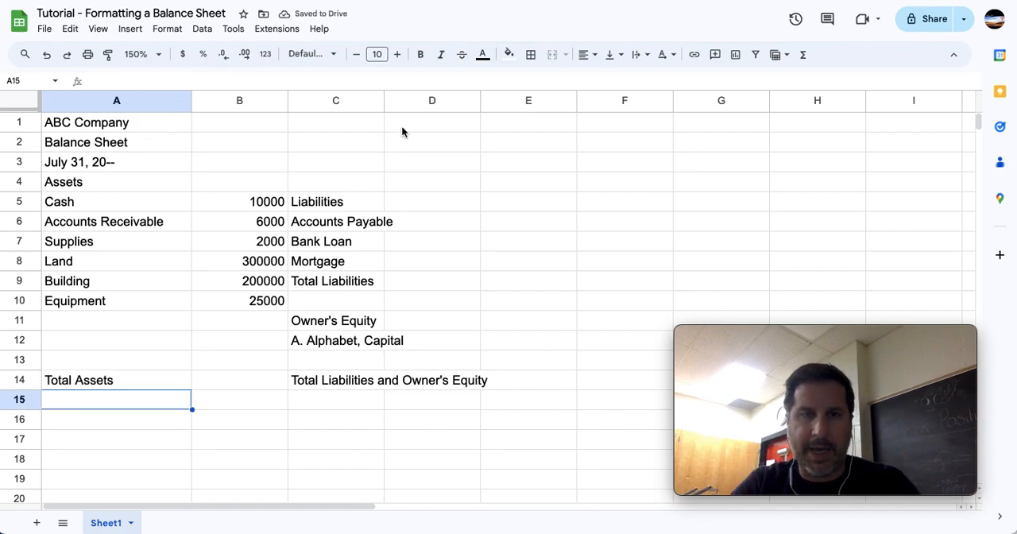
# Enter the amounts 2000 for Accounts Payable, 15000 for Bank Loan and 350000 for Mortgage in column D.
pyautogui.click(448, 222)
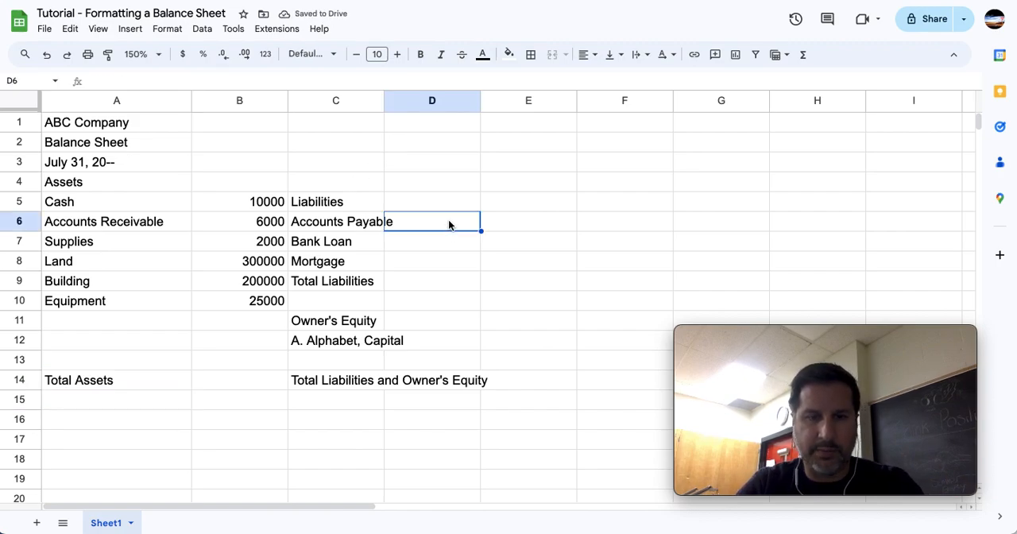
pyautogui.write('2000')
pyautogui.press('Return')
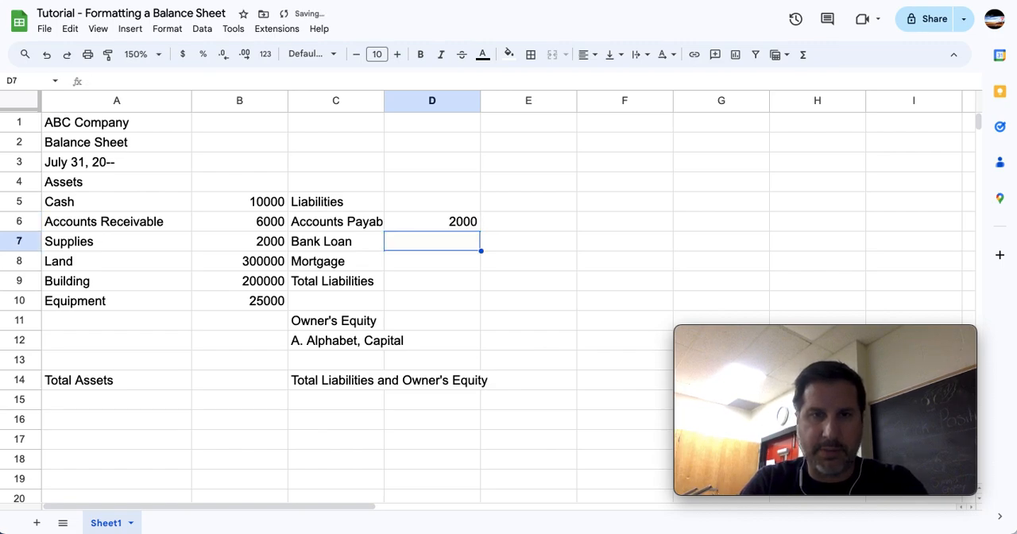
pyautogui.write('15000')
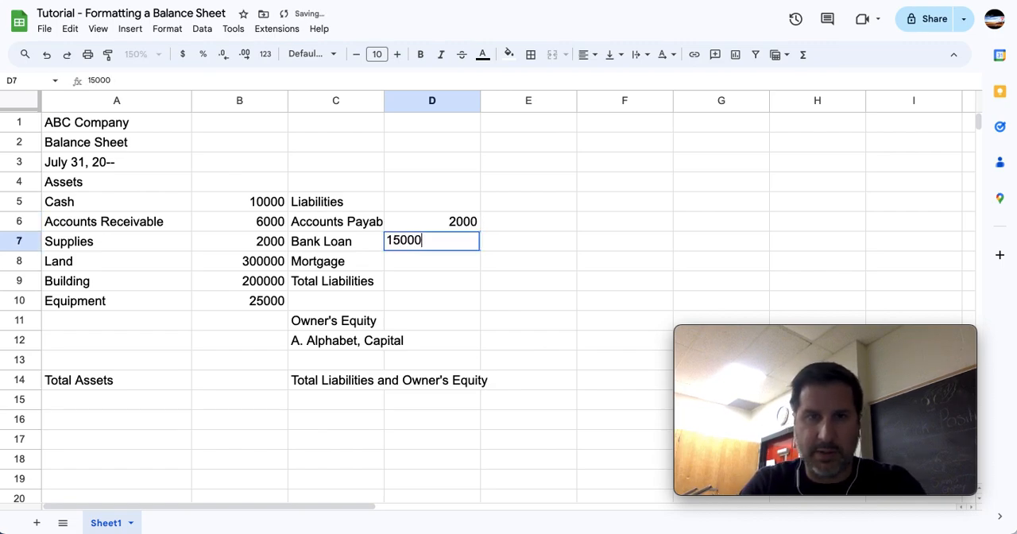
pyautogui.press('Return')
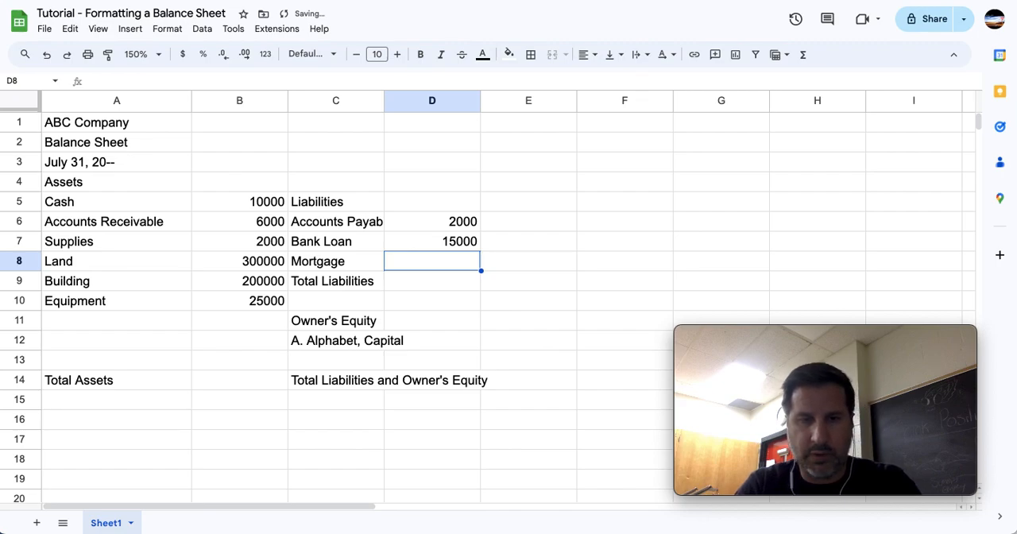
pyautogui.write('350000')
pyautogui.press('Return')
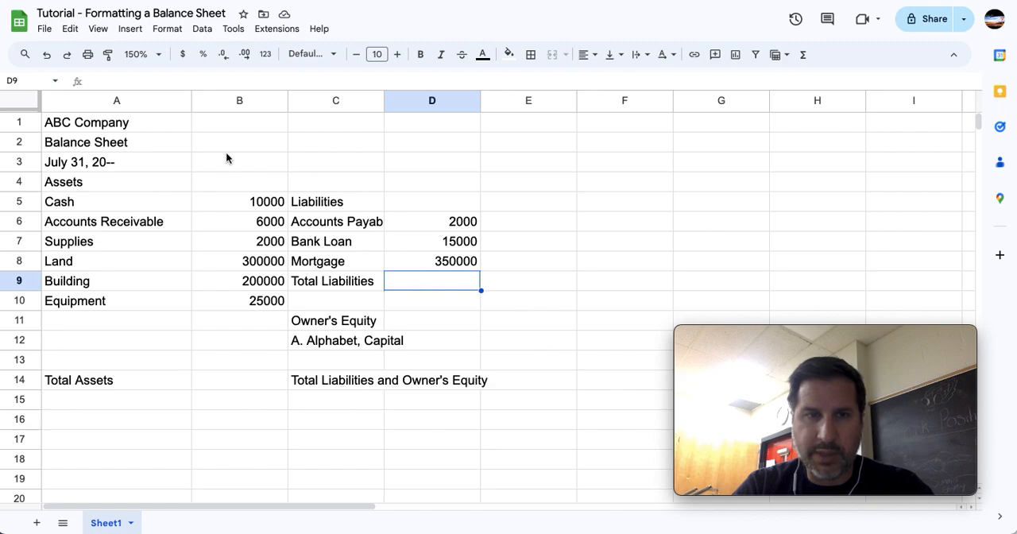
# Total the asset amounts B5:B10 in cell B14 with the SUM function, and clear that formula again.
pyautogui.moveTo(252, 199); pyautogui.dragTo(268, 305)
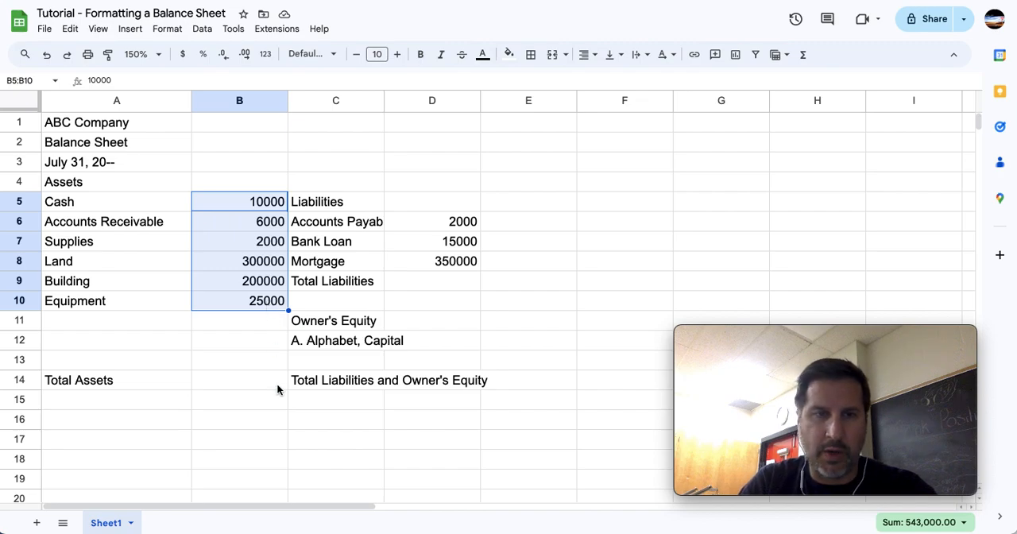
pyautogui.click(253, 382)
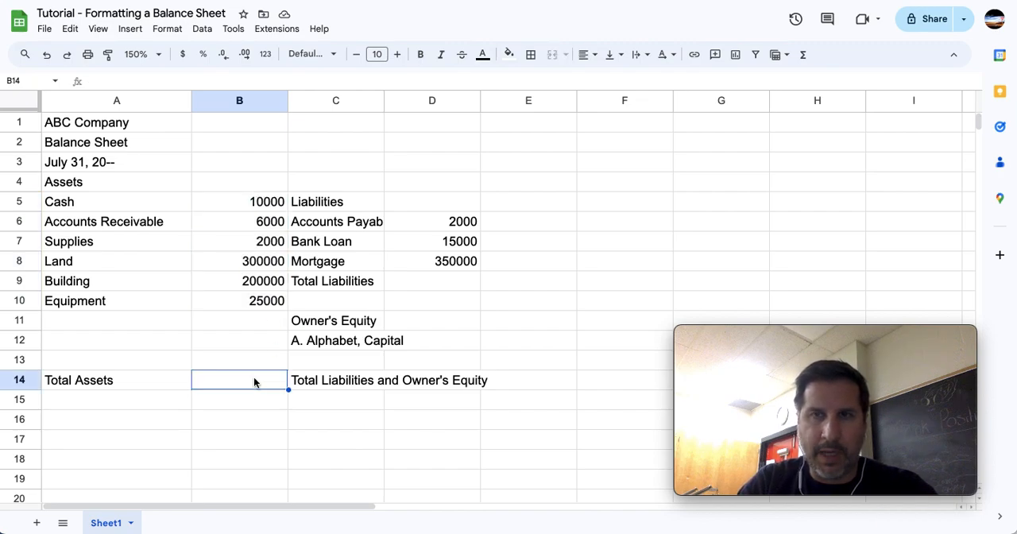
pyautogui.click(803, 56)
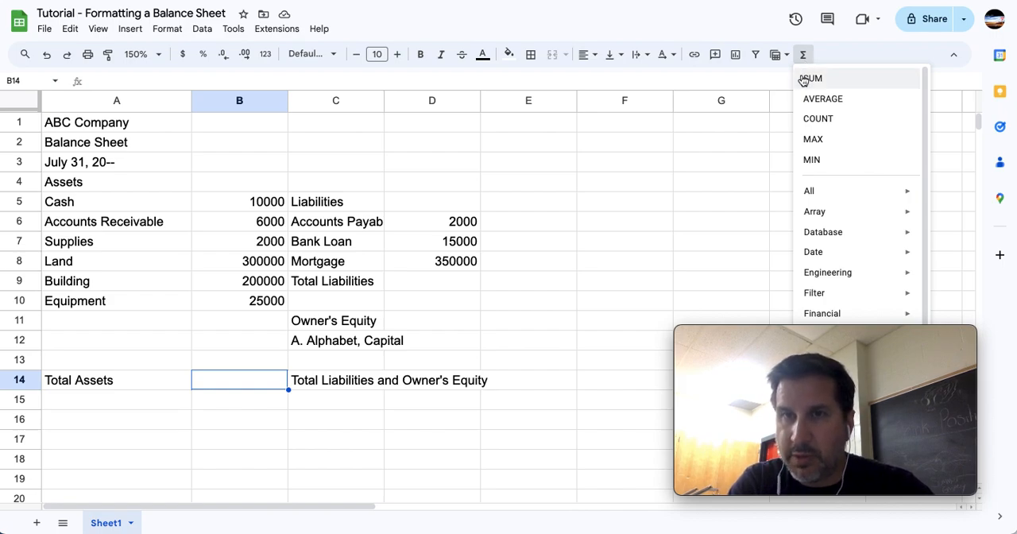
pyautogui.click(804, 80)
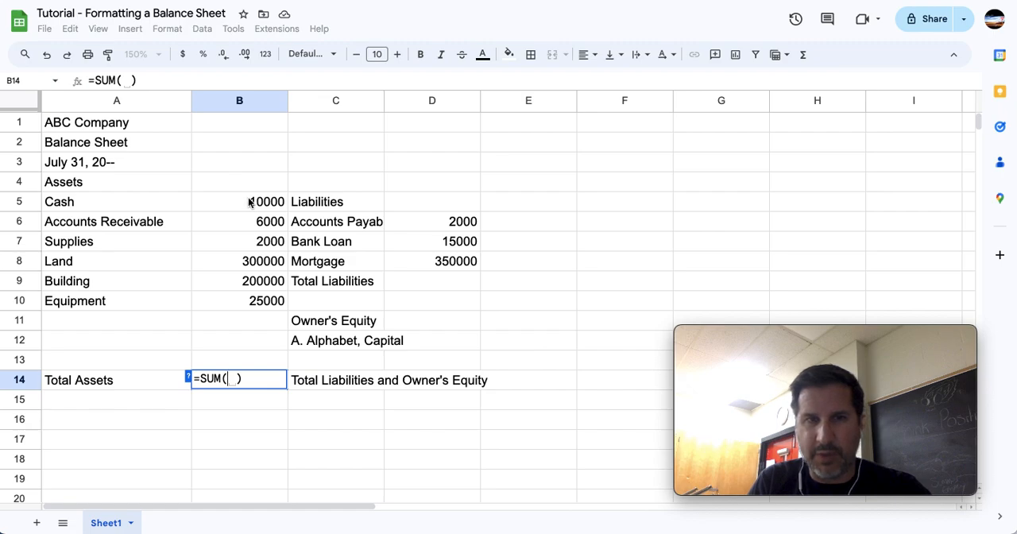
pyautogui.moveTo(250, 203); pyautogui.dragTo(255, 301)
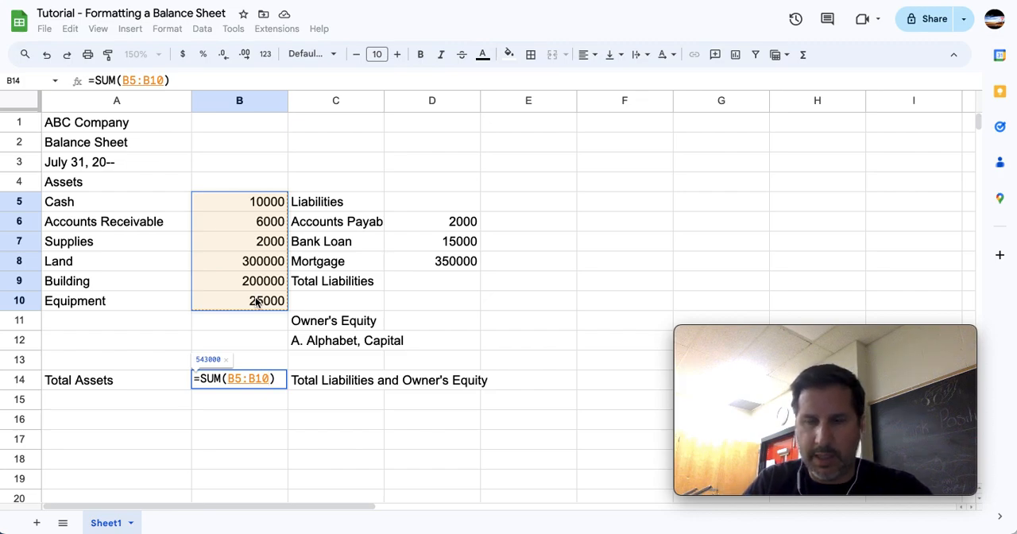
pyautogui.press('Return')
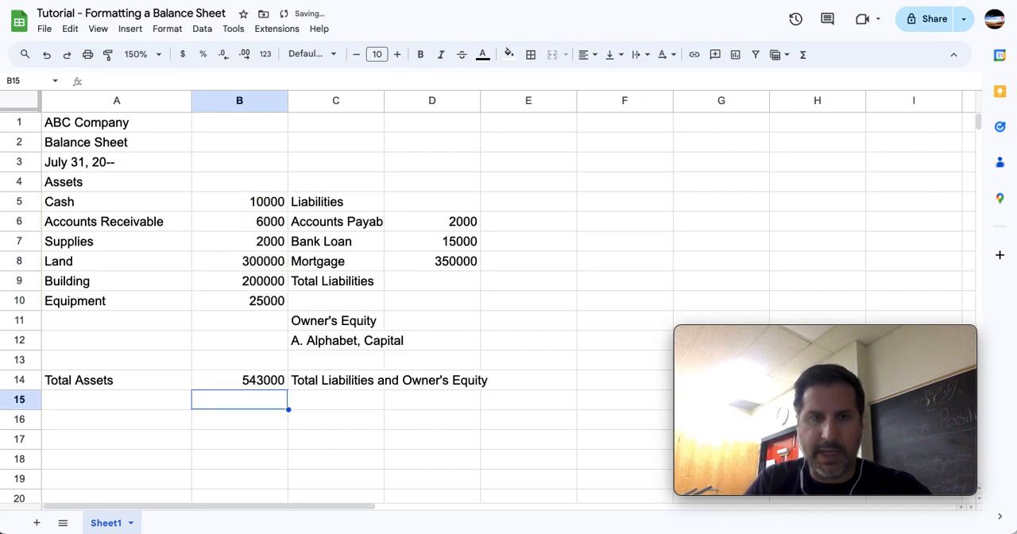
pyautogui.click(245, 385)
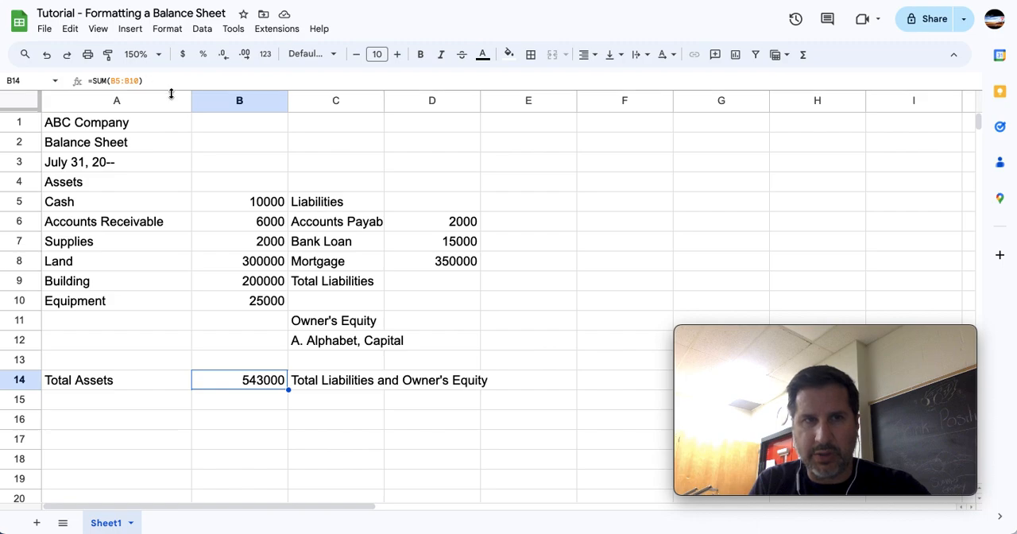
pyautogui.press('Delete')
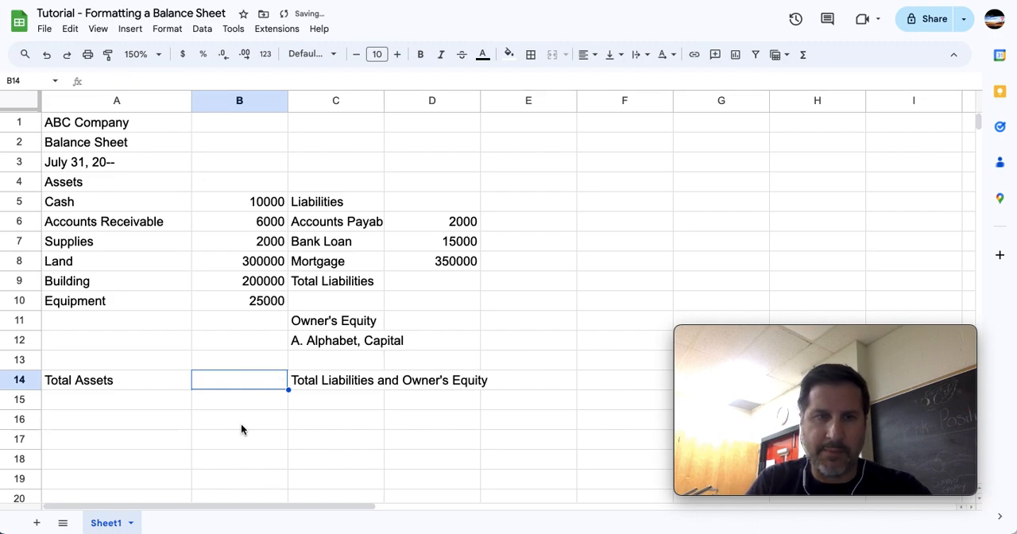
# Insert the ready-made SUM function over B5:B10 in cell B14, and clear the cell again.
pyautogui.click(803, 55)
pyautogui.click(814, 77)
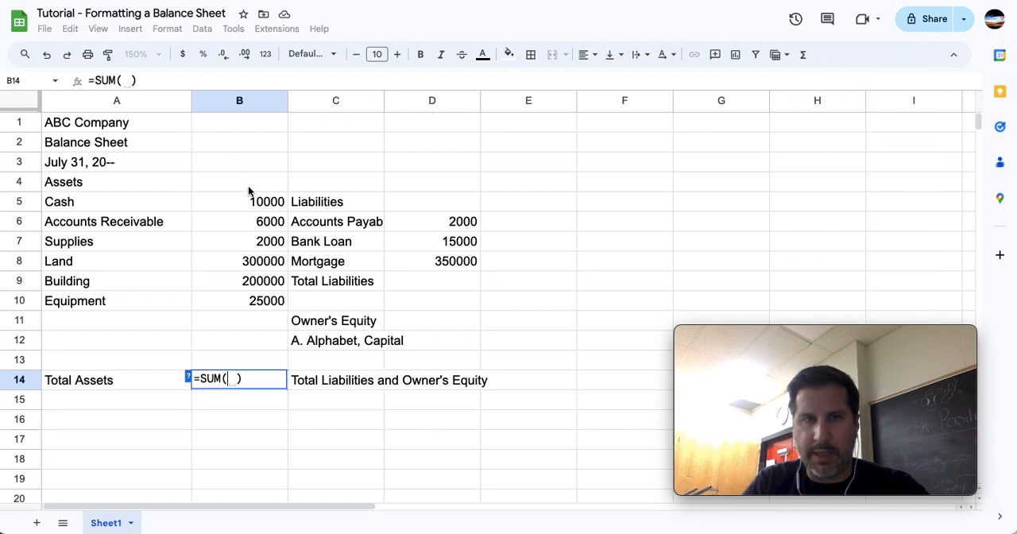
pyautogui.moveTo(256, 203); pyautogui.dragTo(256, 303)
pyautogui.press('Return')
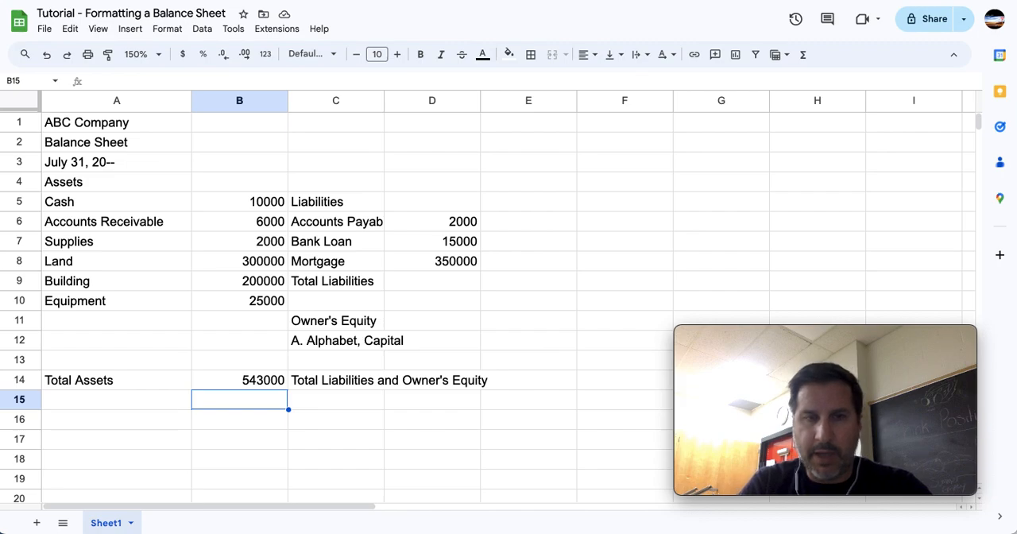
pyautogui.press('Up')
pyautogui.press('Delete')
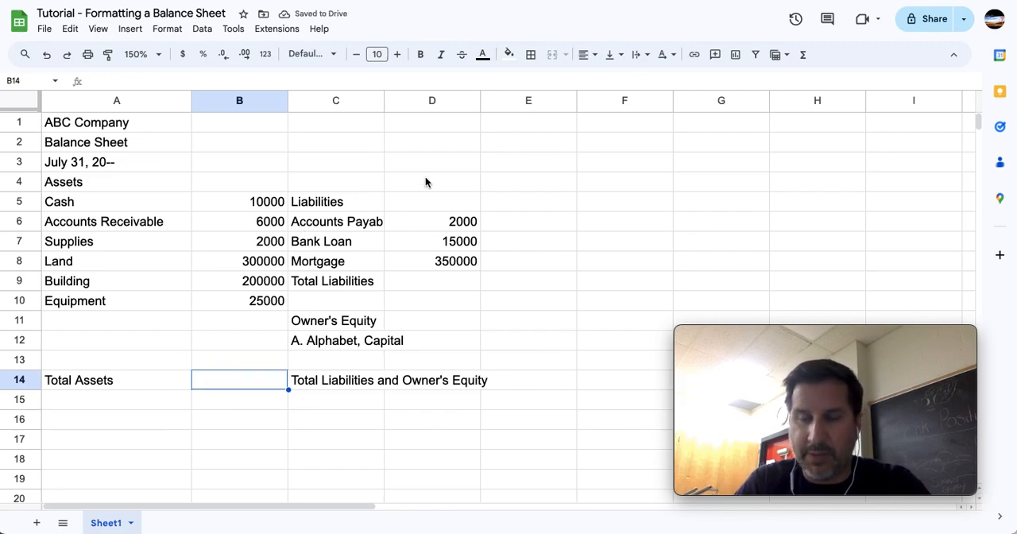
# Enter the formula =sum(B5:B10) in cell B14 to calculate Total Assets.
pyautogui.write('=')
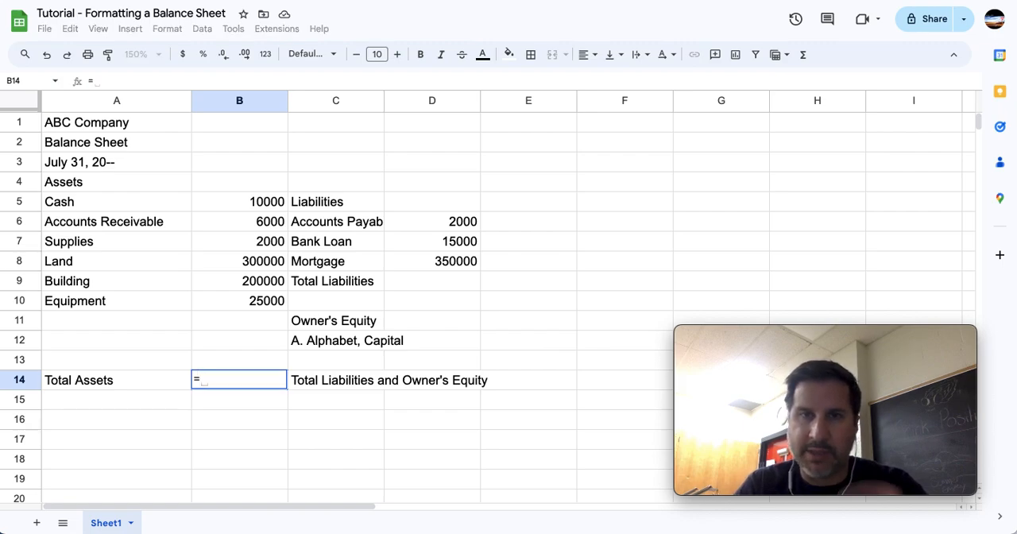
pyautogui.write('sum(')
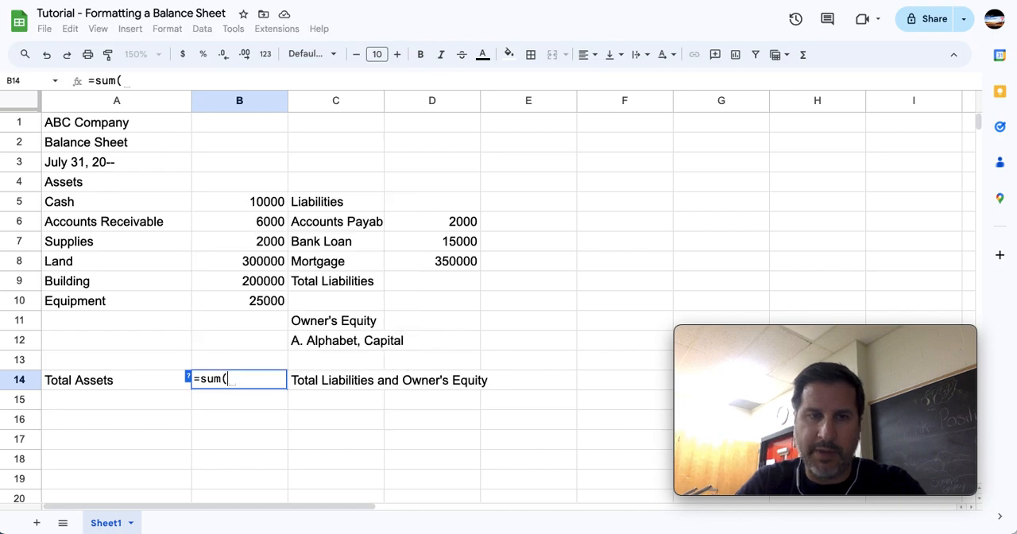
pyautogui.moveTo(243, 199); pyautogui.dragTo(267, 303)
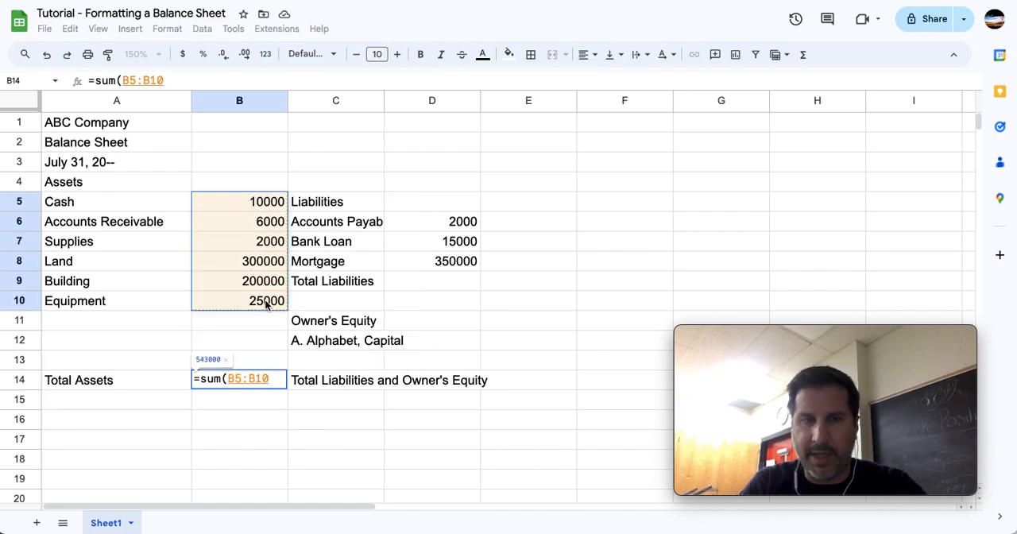
pyautogui.write(')')
pyautogui.press('Return')
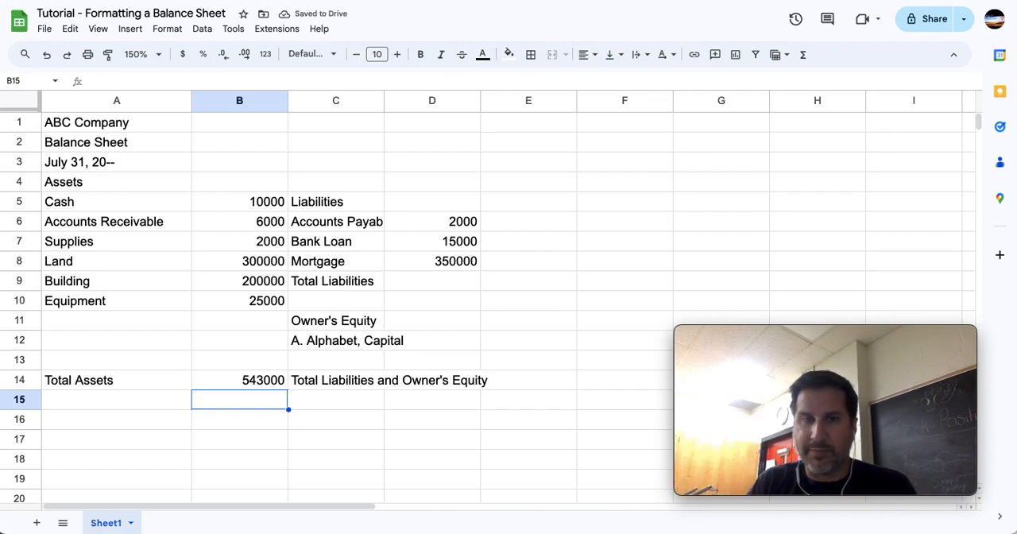
# Enter the formula =sum(D6:D8) in cell D9 for Total Liabilities, and reject the suggested autofill.
pyautogui.click(403, 279)
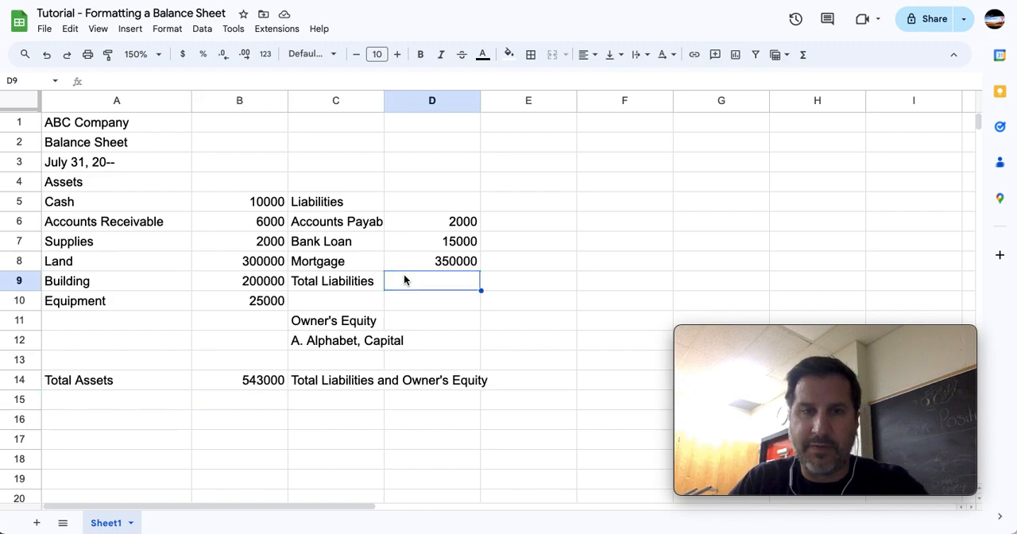
pyautogui.write('=sum(')
pyautogui.moveTo(451, 221); pyautogui.dragTo(455, 265)
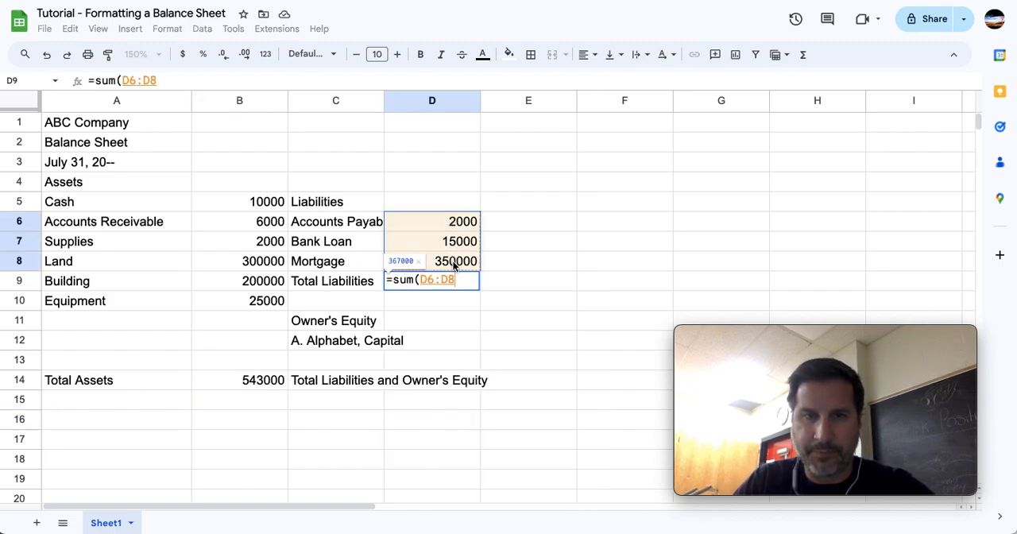
pyautogui.write(')')
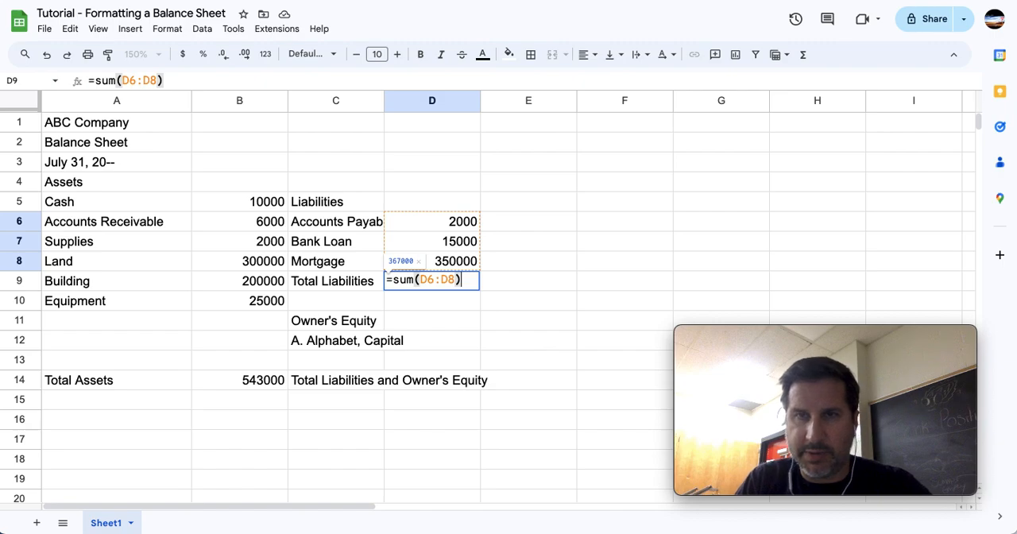
pyautogui.press('Return')
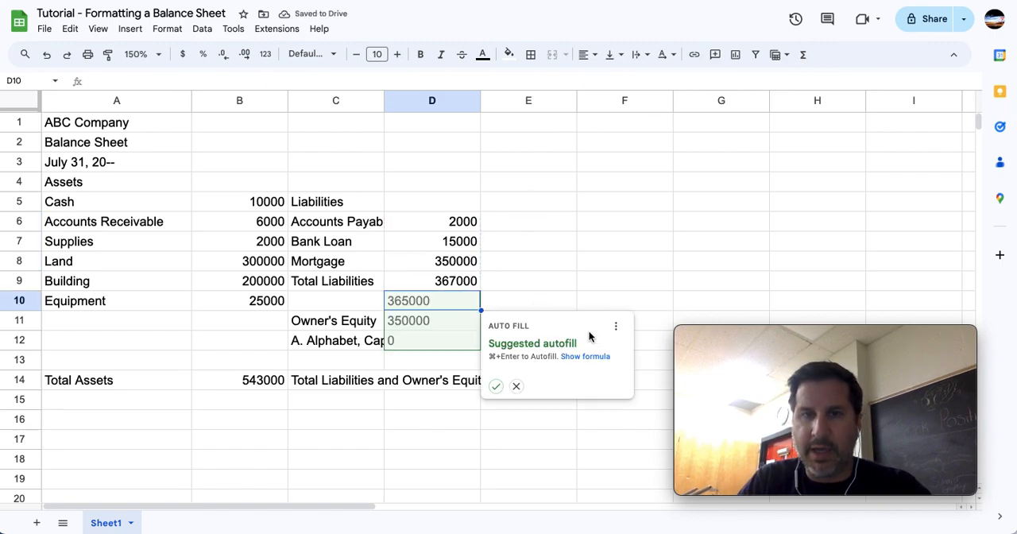
pyautogui.click(516, 387)
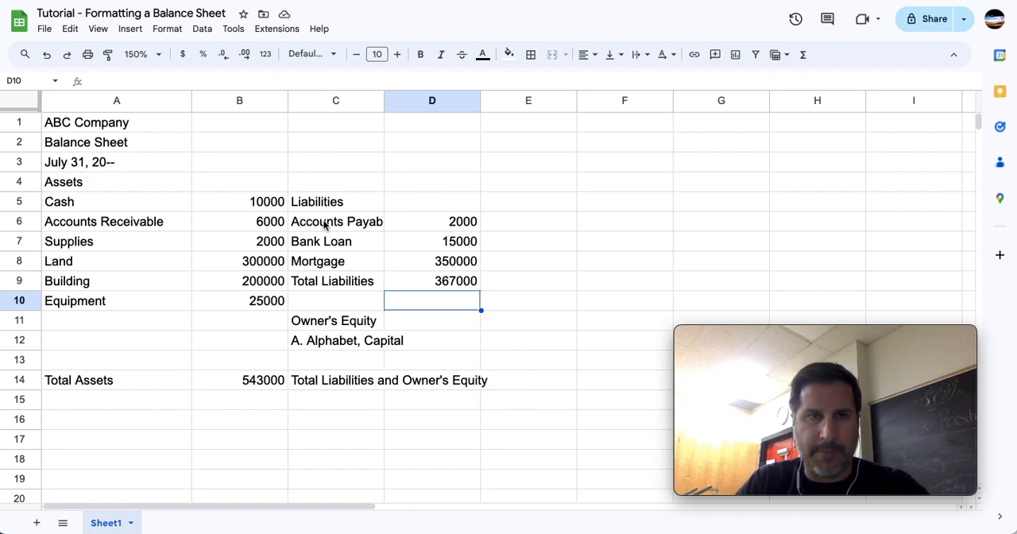
# Widen column C so the full Accounts Payable label fits.
pyautogui.moveTo(383, 100); pyautogui.dragTo(418, 102)
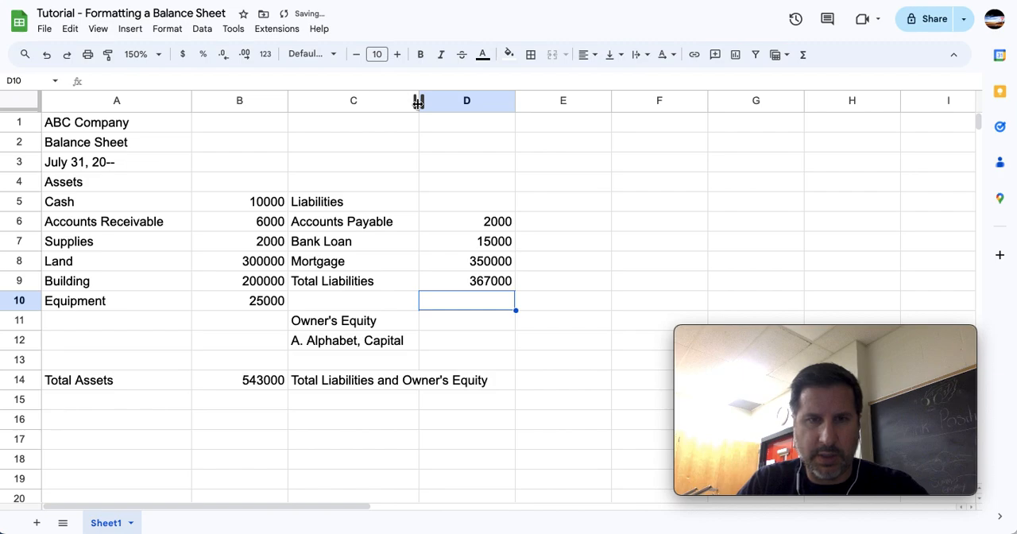
pyautogui.click(462, 341)
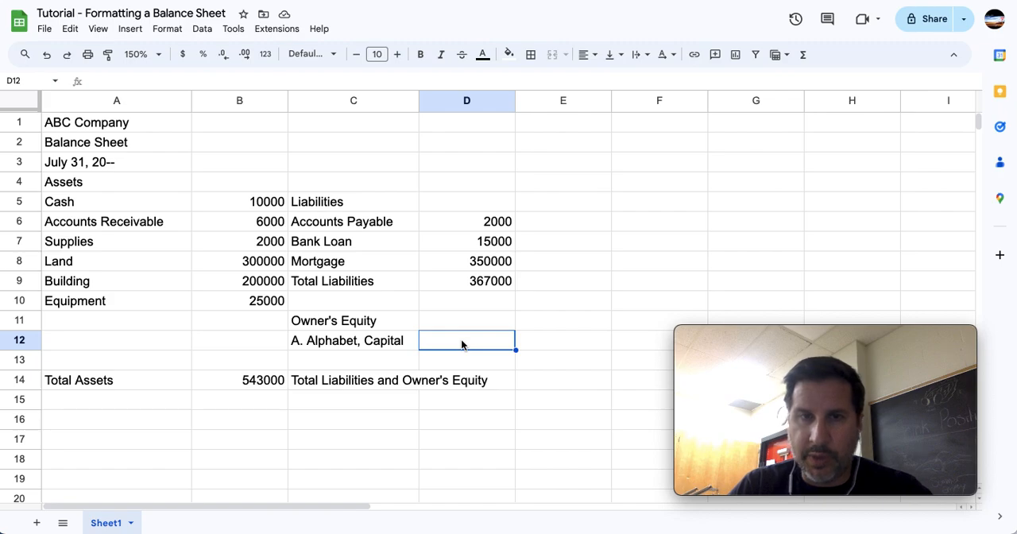
pyautogui.moveTo(341, 224); pyautogui.dragTo(471, 284)
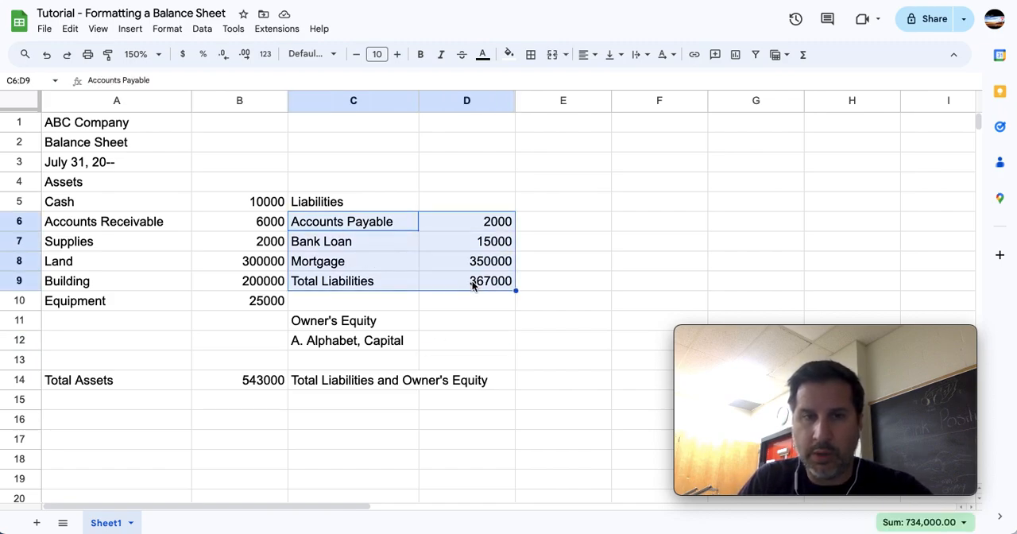
pyautogui.moveTo(370, 344); pyautogui.dragTo(468, 350)
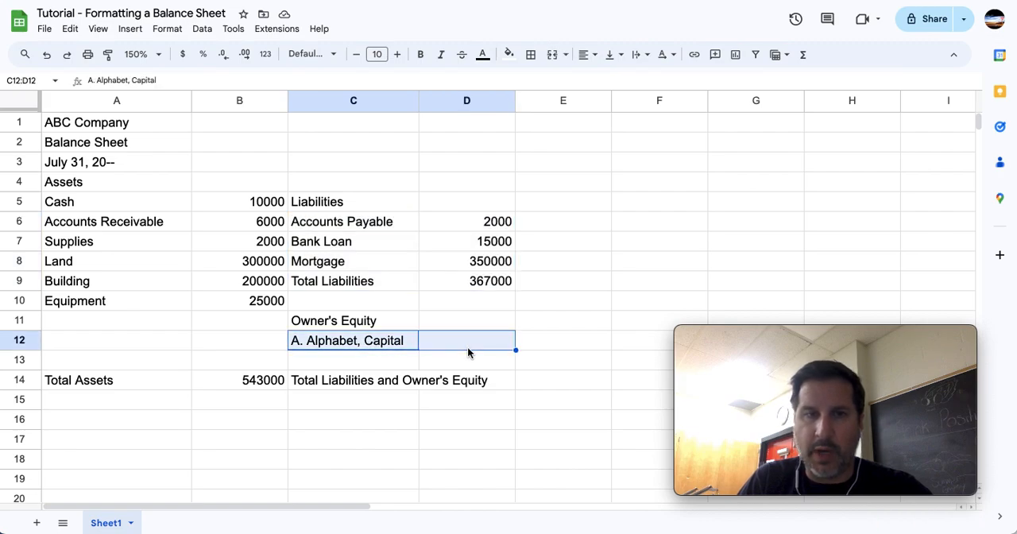
# Fill the Total Assets amount in B14 with green and the Total Liabilities amount in D9 with red.
pyautogui.click(247, 382)
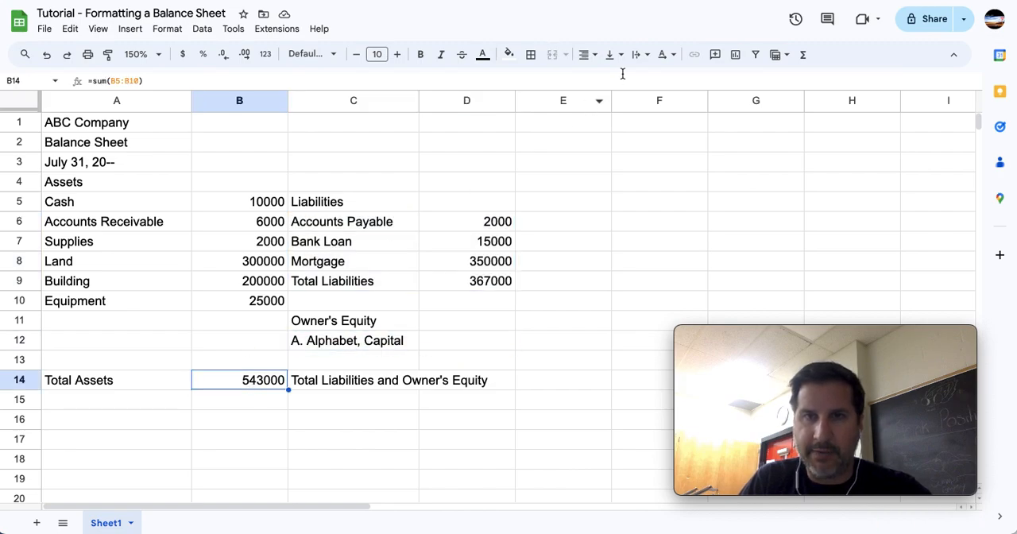
pyautogui.click(509, 54)
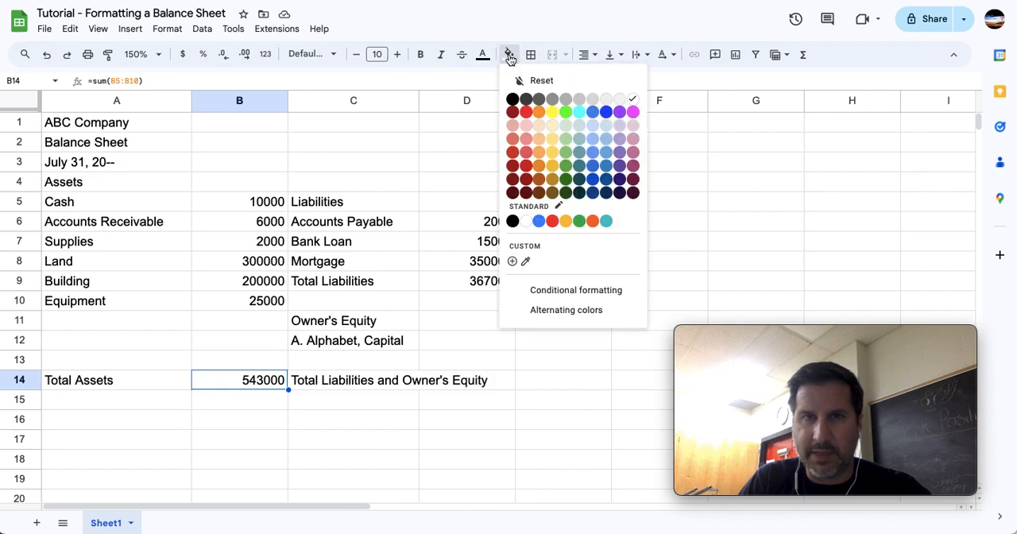
pyautogui.click(566, 112)
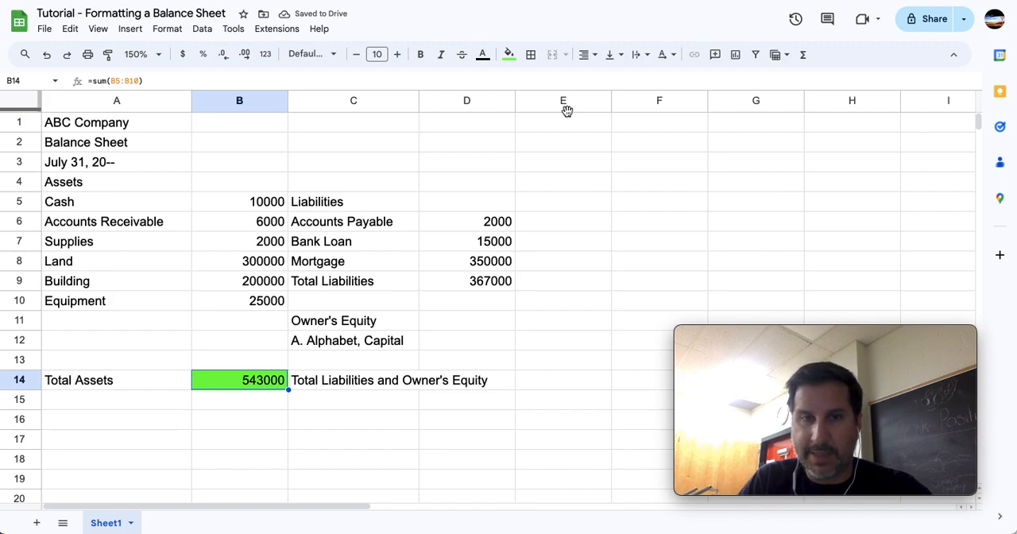
pyautogui.click(487, 282)
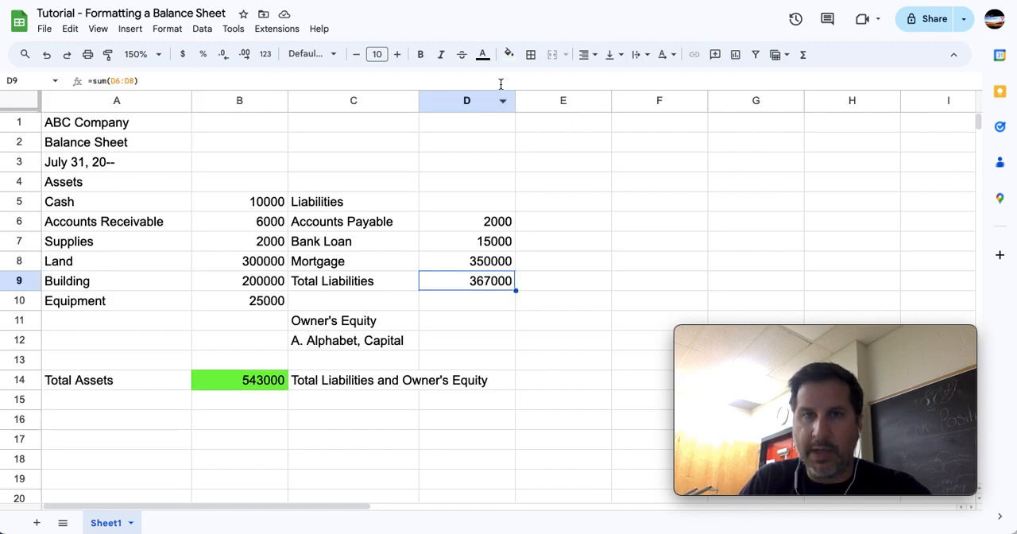
pyautogui.click(509, 56)
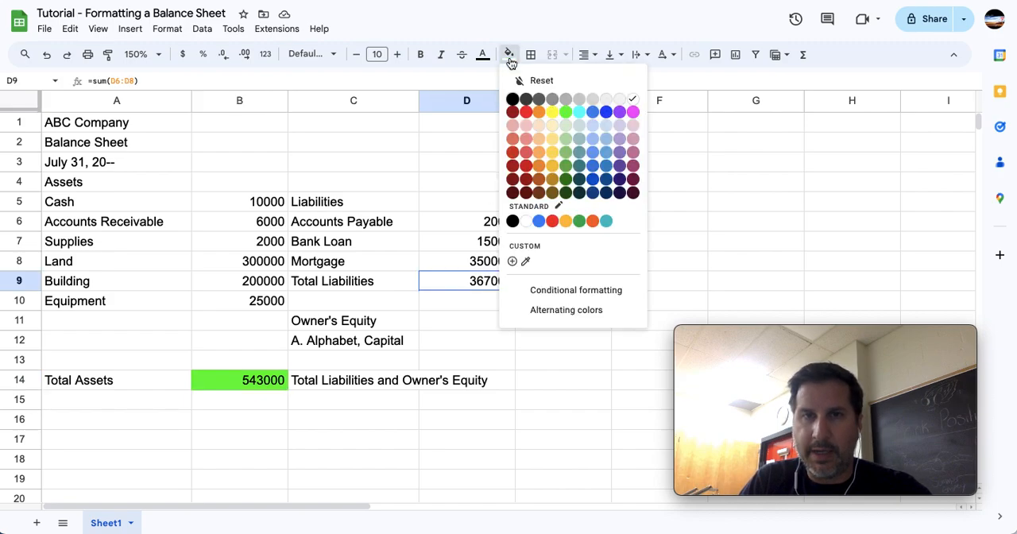
pyautogui.click(526, 112)
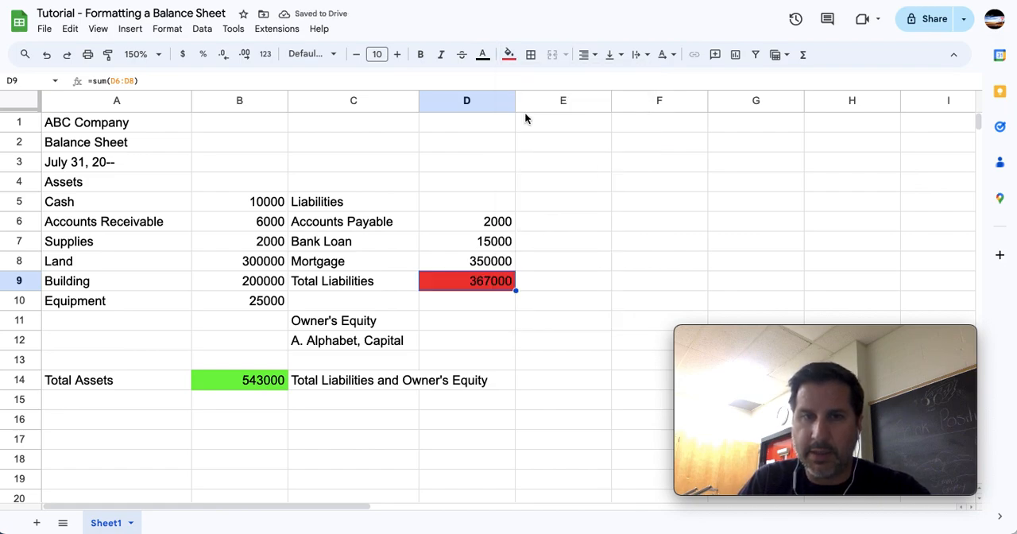
pyautogui.click(491, 387)
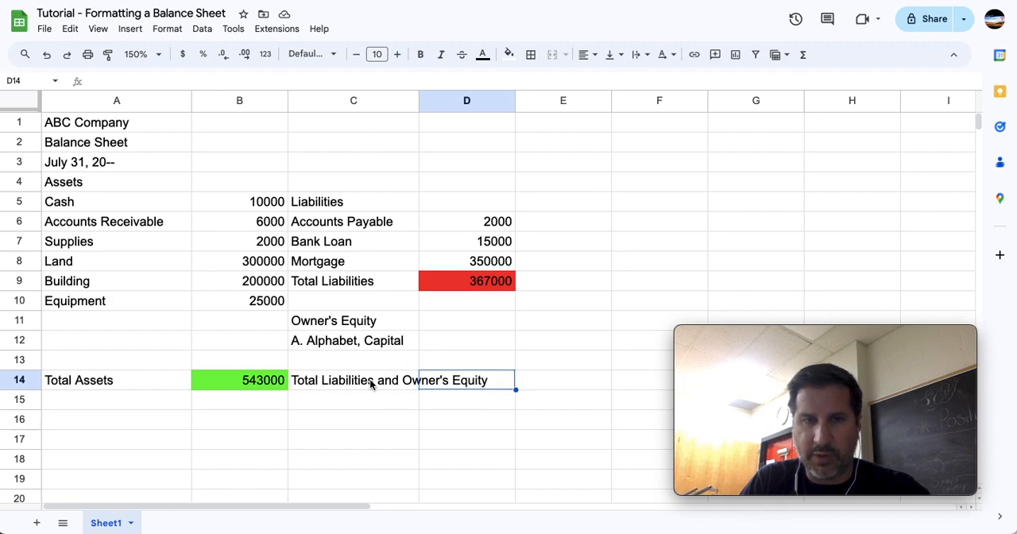
pyautogui.click(248, 388)
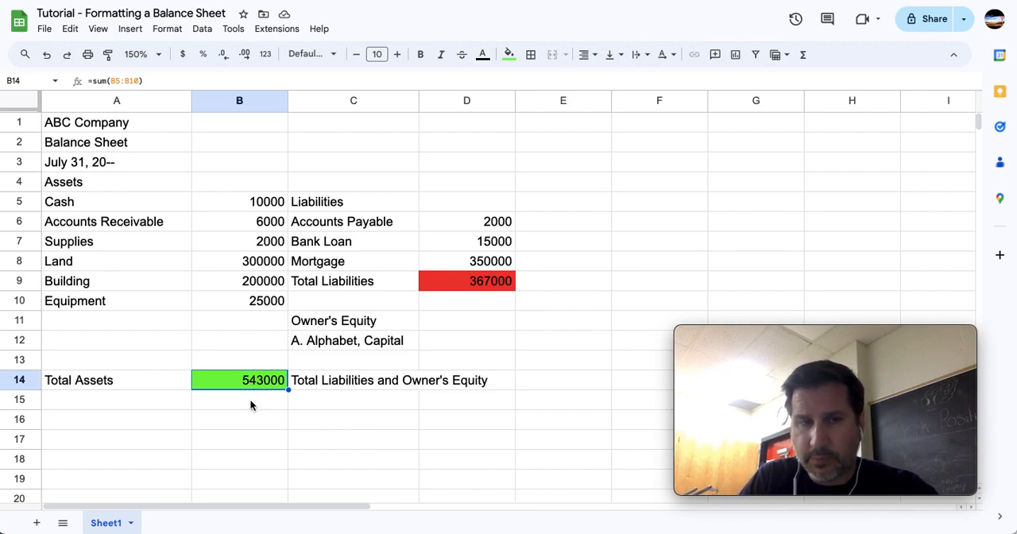
pyautogui.click(479, 289)
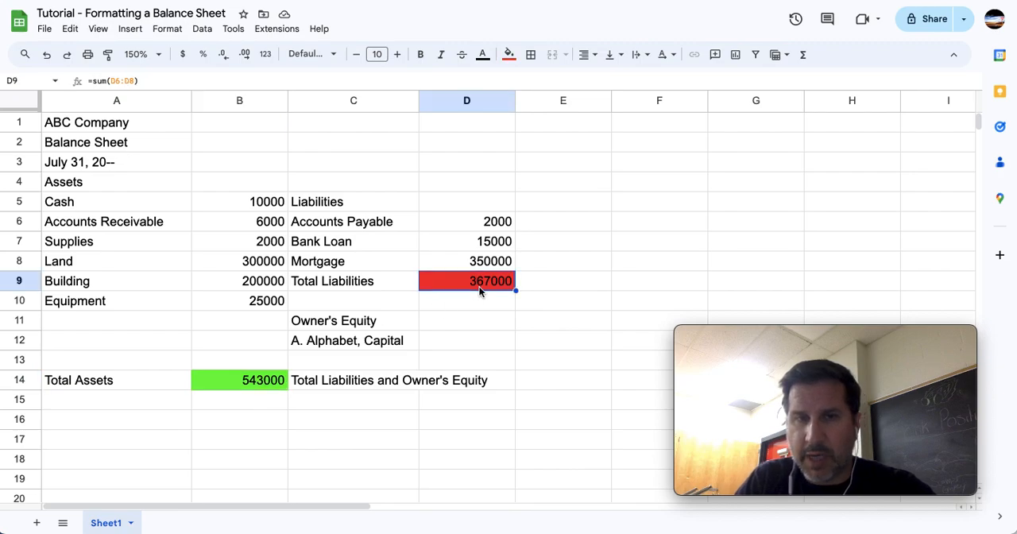
# Calculate the owner's capital in cell D12 as total assets minus total liabilities with the formula =B14-D9.
pyautogui.click(486, 347)
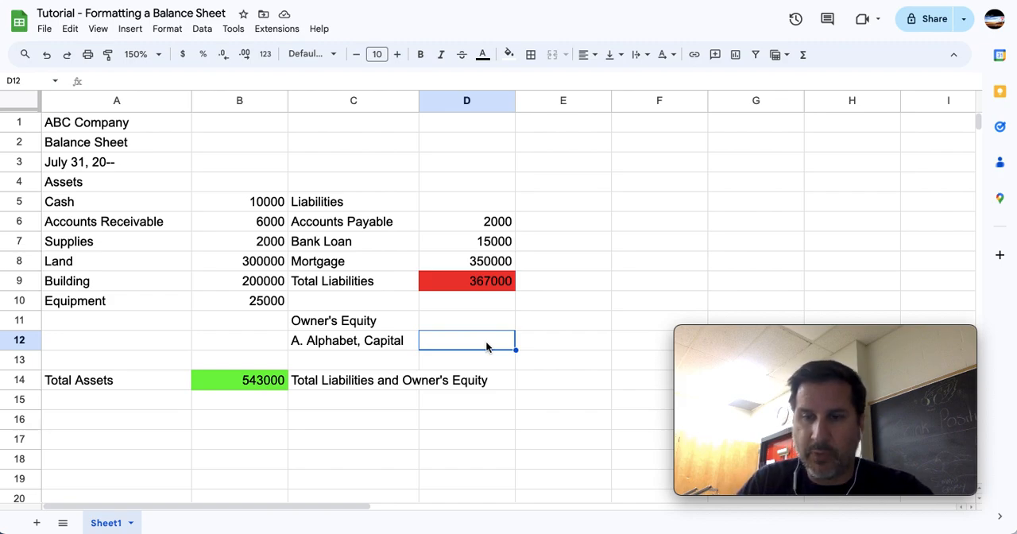
pyautogui.write('=')
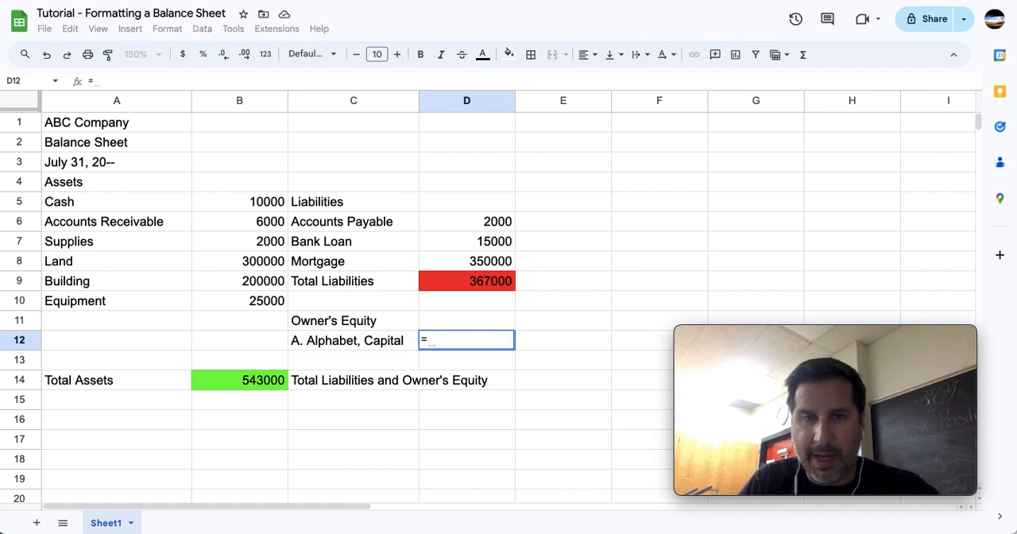
pyautogui.click(256, 383)
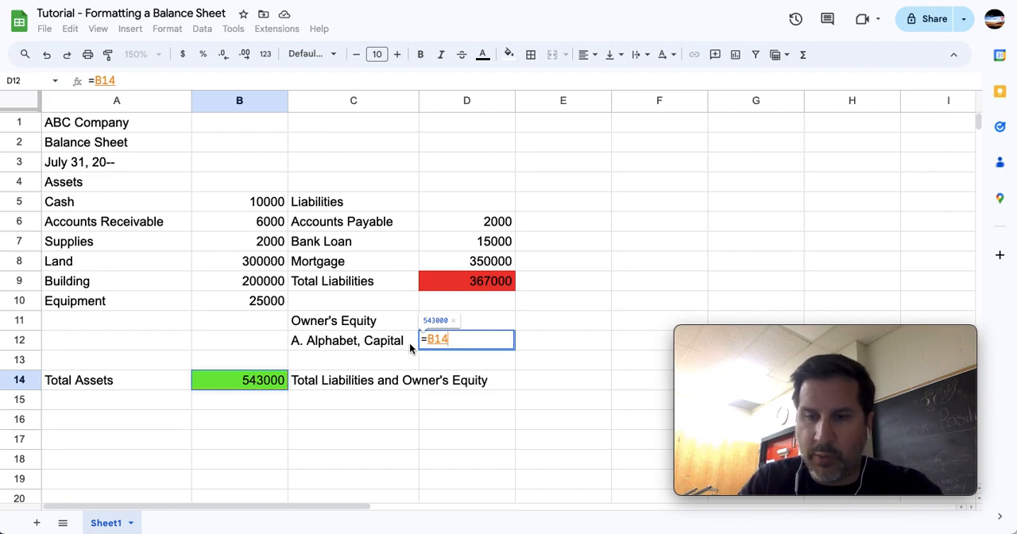
pyautogui.write('-')
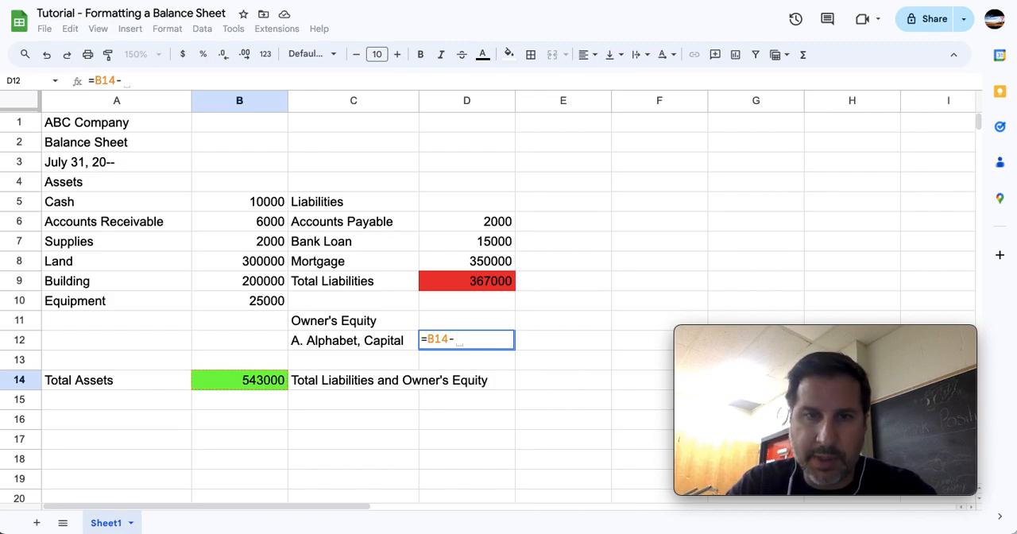
pyautogui.click(489, 284)
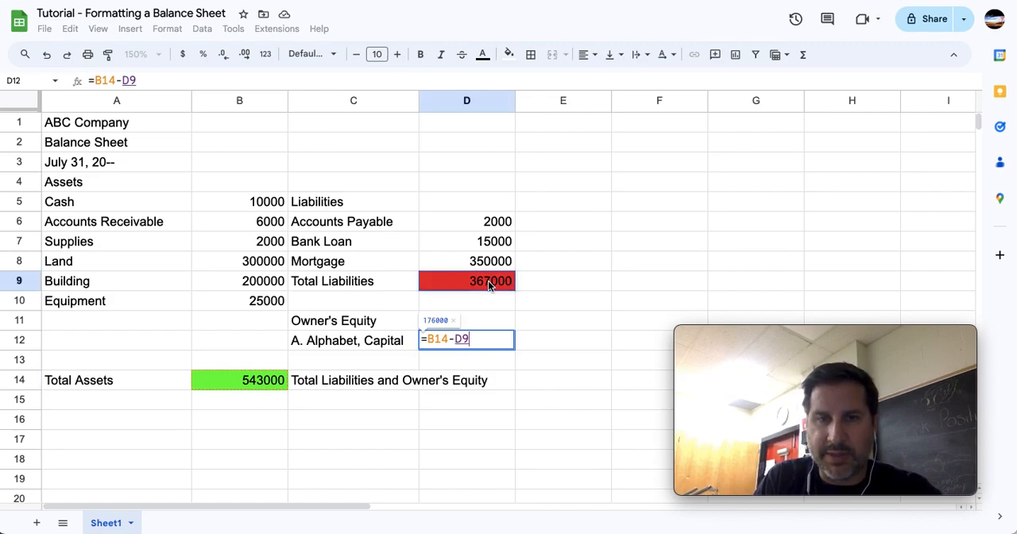
pyautogui.press('Return')
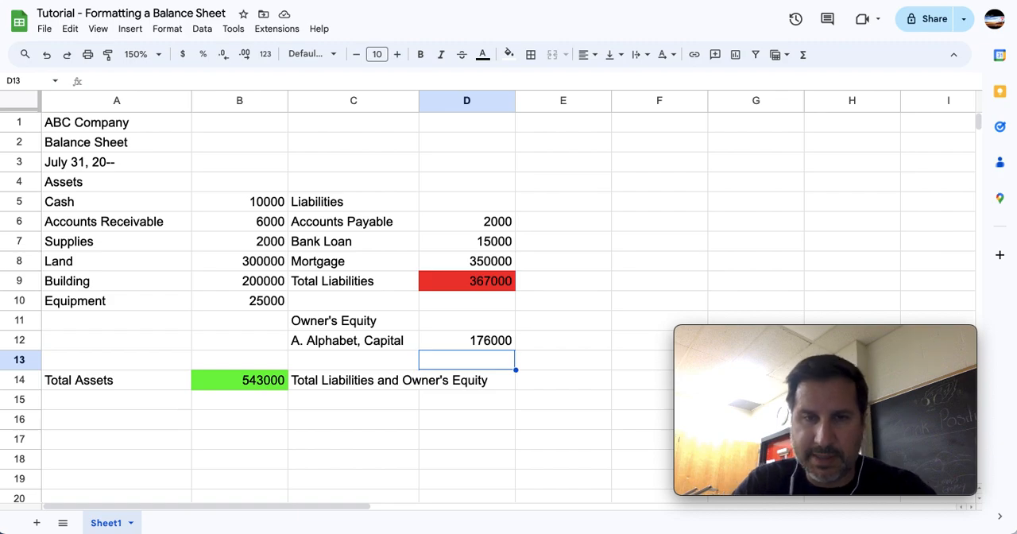
# Remove the fill colors from the Total Assets amount in B14 and the Total Liabilities amount in D9.
pyautogui.click(256, 386)
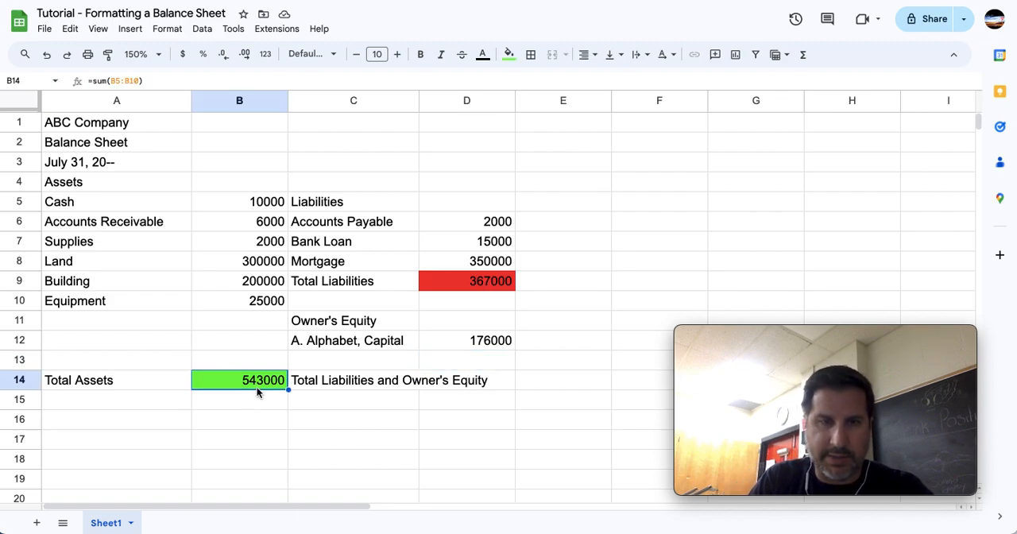
pyautogui.keyDown('ctrl'); pyautogui.click(450, 279); pyautogui.keyUp('ctrl')
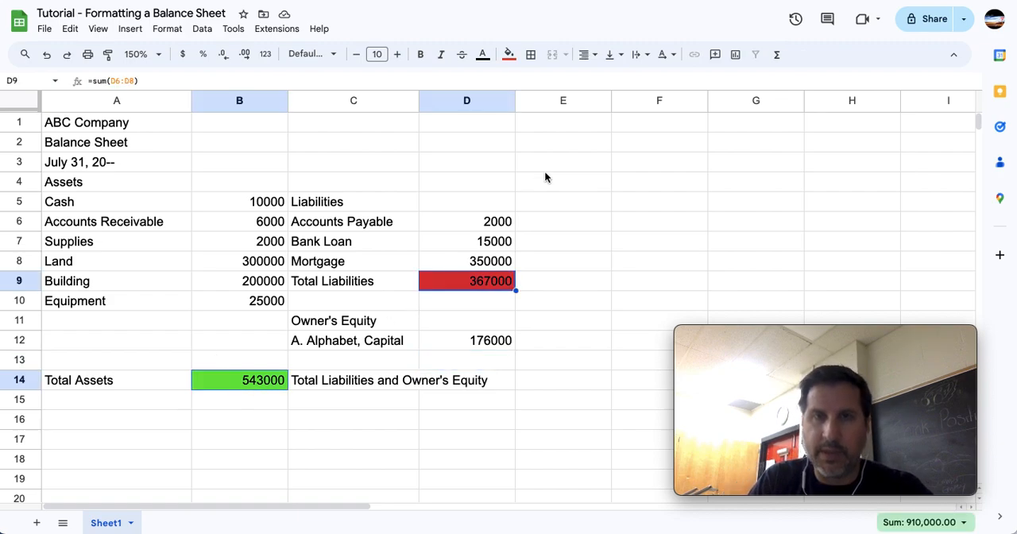
pyautogui.click(509, 54)
pyautogui.click(521, 81)
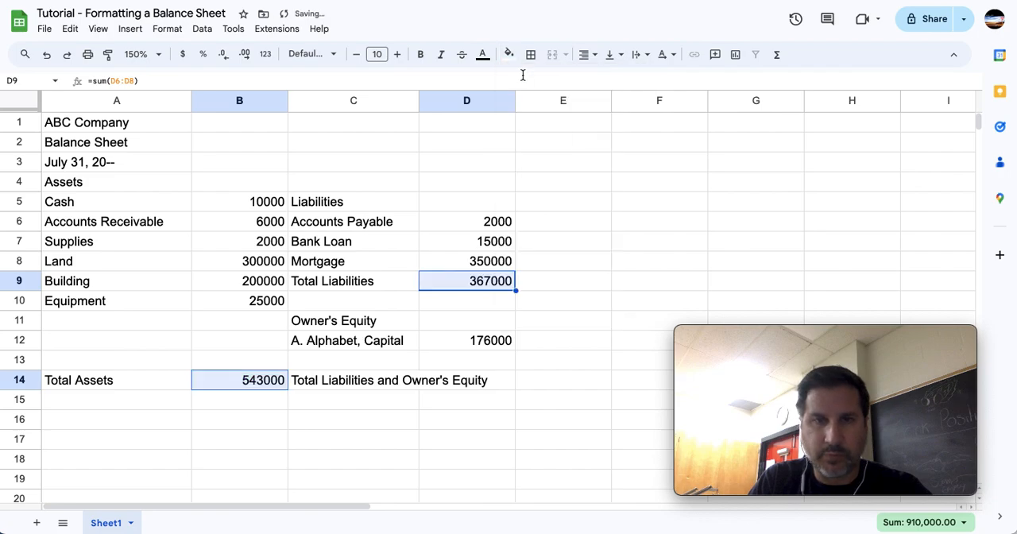
# Calculate total liabilities and owner's equity in cell D14 with the formula =D9+D12.
pyautogui.click(498, 387)
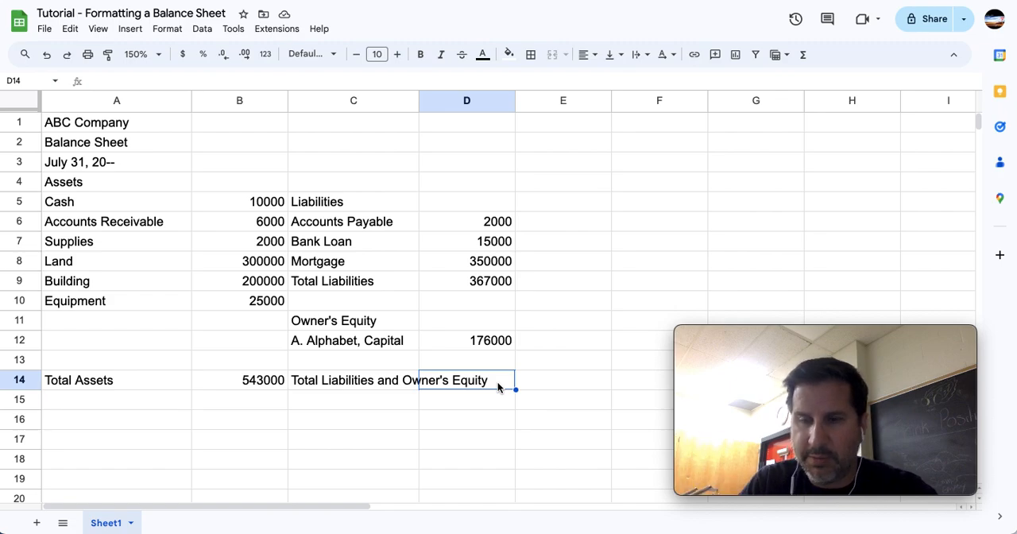
pyautogui.write('=')
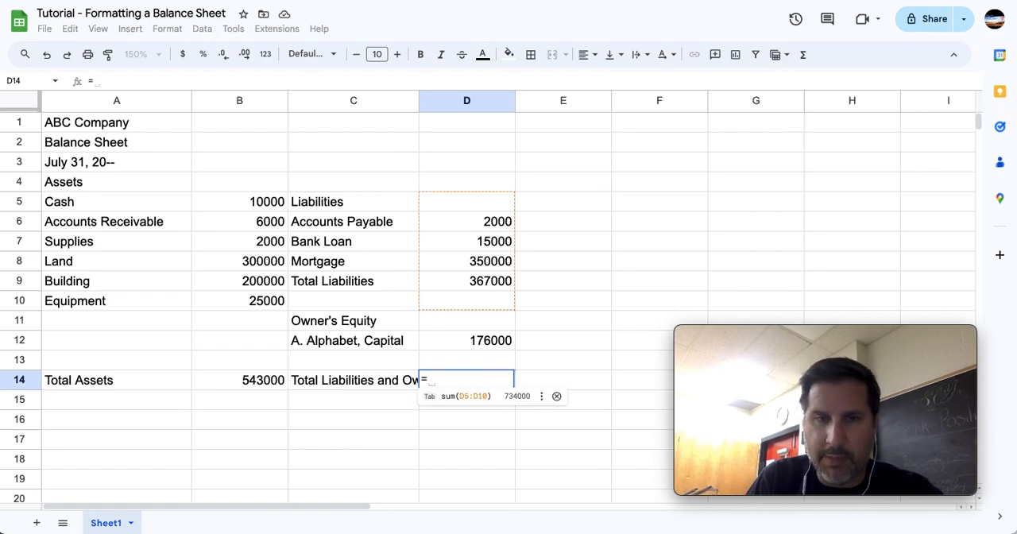
pyautogui.click(499, 283)
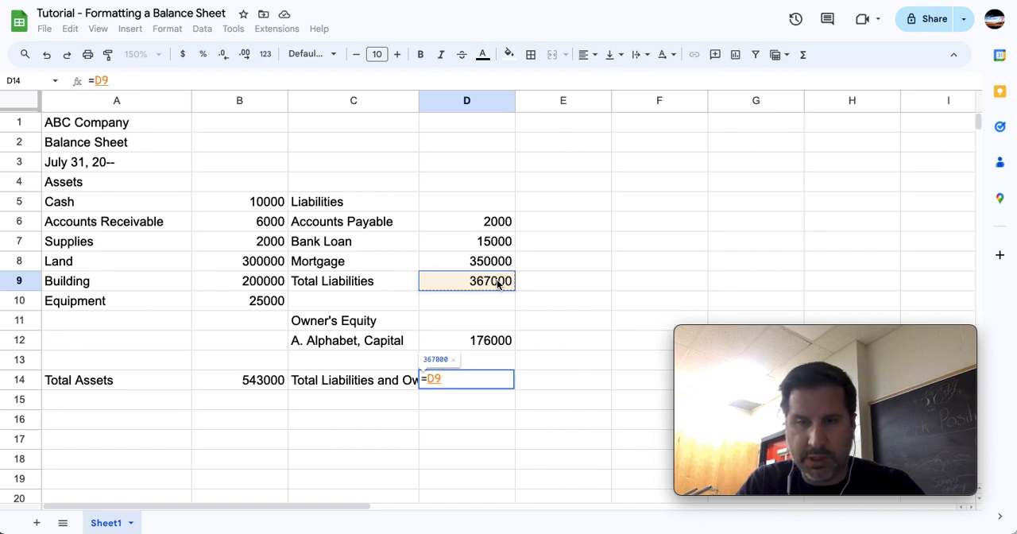
pyautogui.write('+')
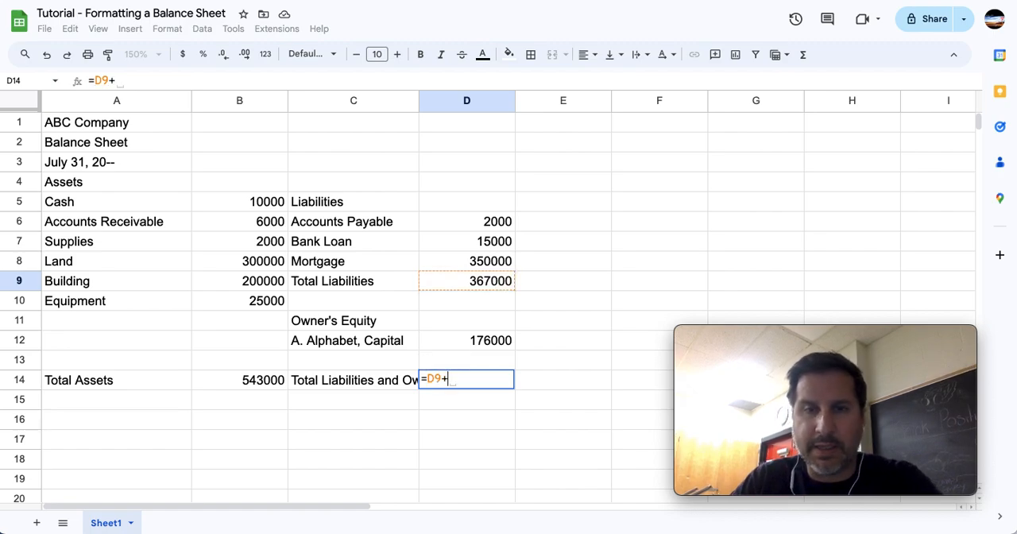
pyautogui.click(474, 342)
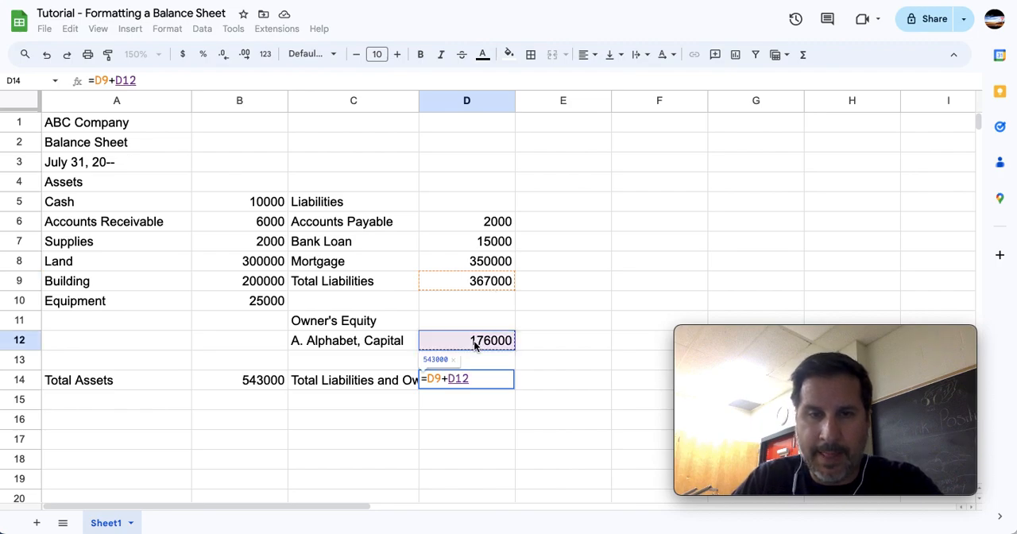
pyautogui.press('Return')
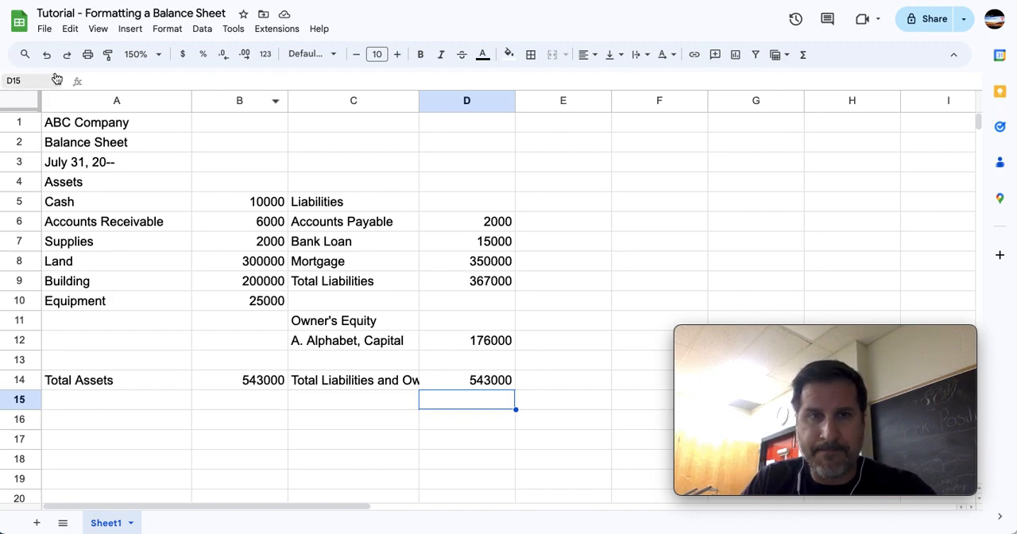
# Merge cells A1:D1 so the ABC Company title spans all four columns of the balance sheet.
pyautogui.moveTo(135, 122); pyautogui.dragTo(474, 132)
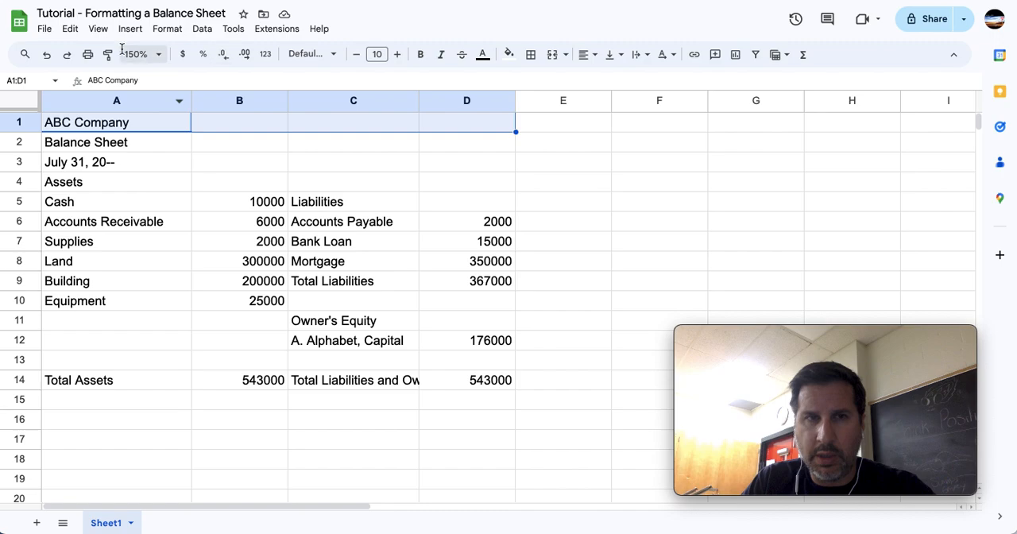
pyautogui.click(277, 166)
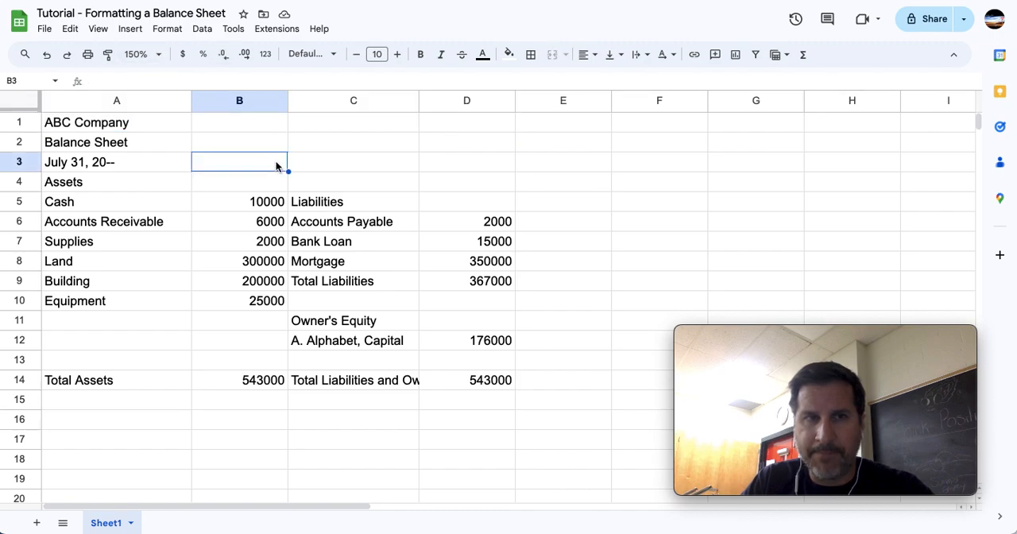
pyautogui.click(122, 127)
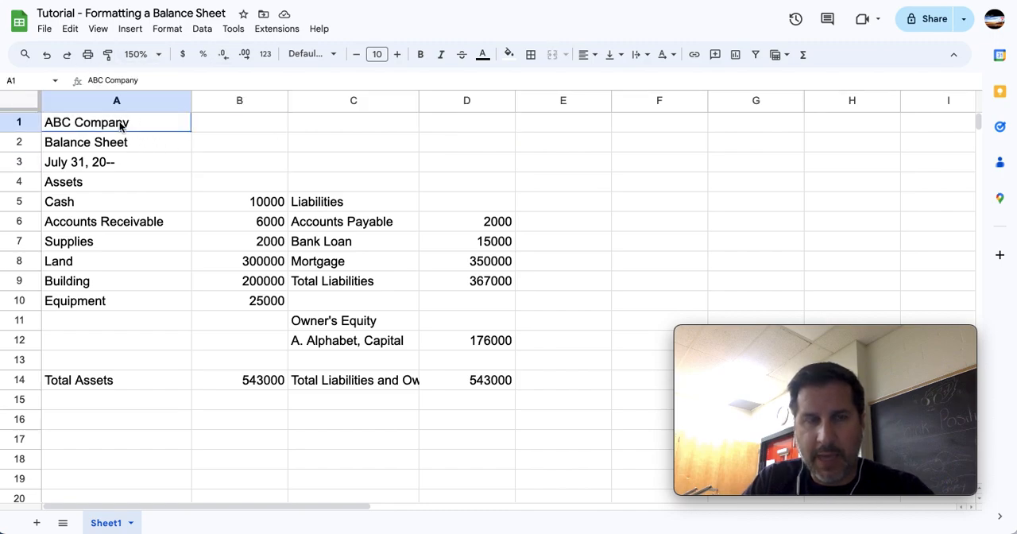
pyautogui.moveTo(122, 127); pyautogui.dragTo(456, 128)
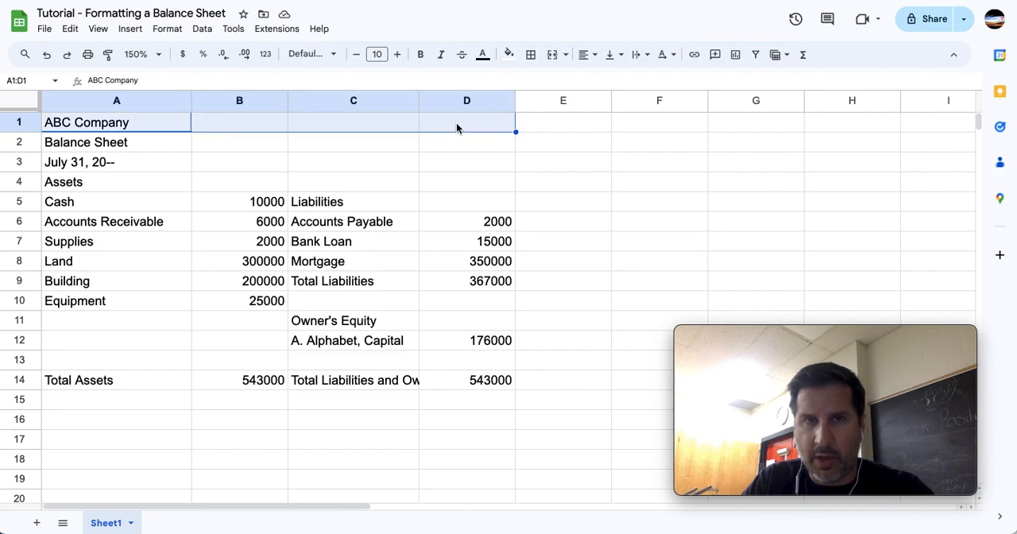
pyautogui.click(456, 179)
pyautogui.moveTo(127, 129); pyautogui.dragTo(462, 133)
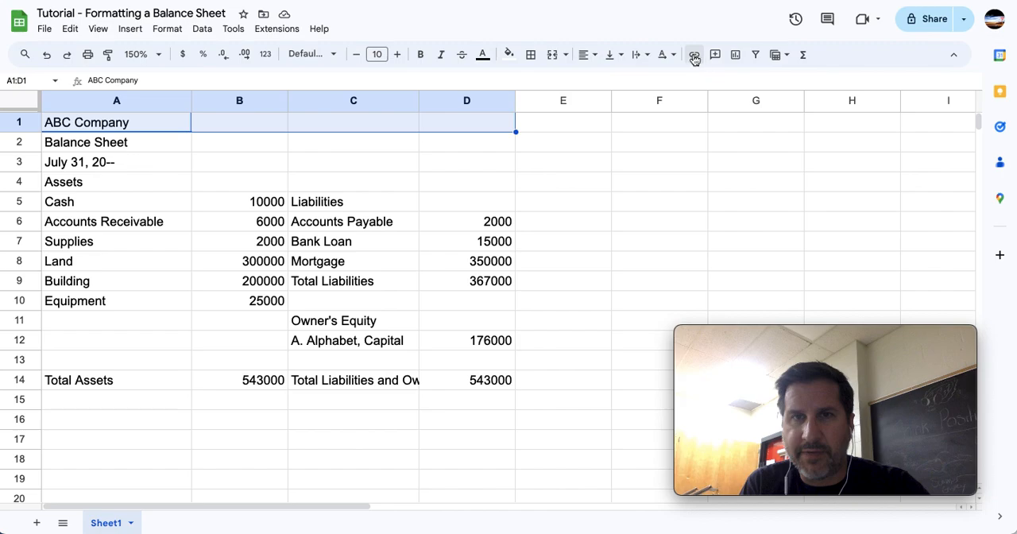
pyautogui.click(553, 56)
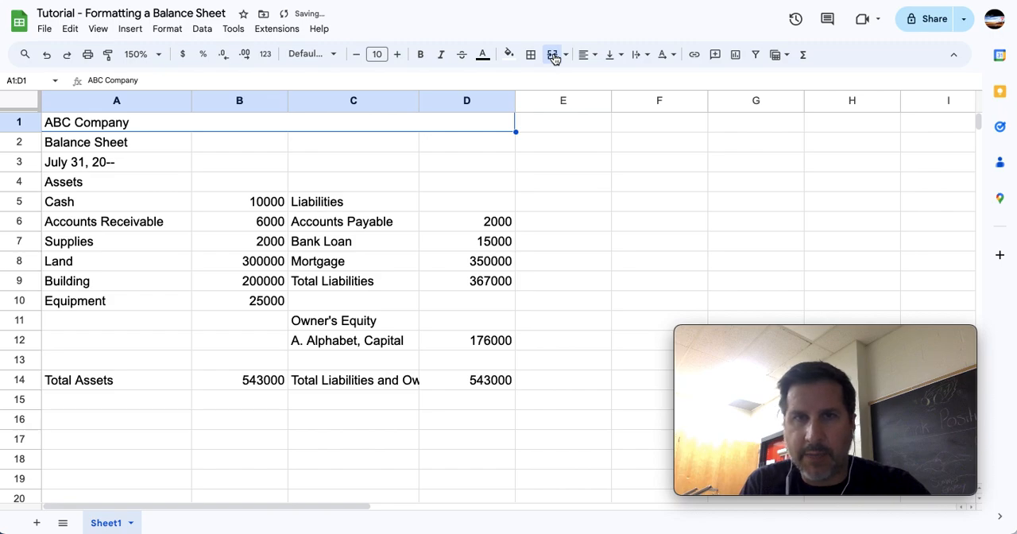
pyautogui.click(565, 57)
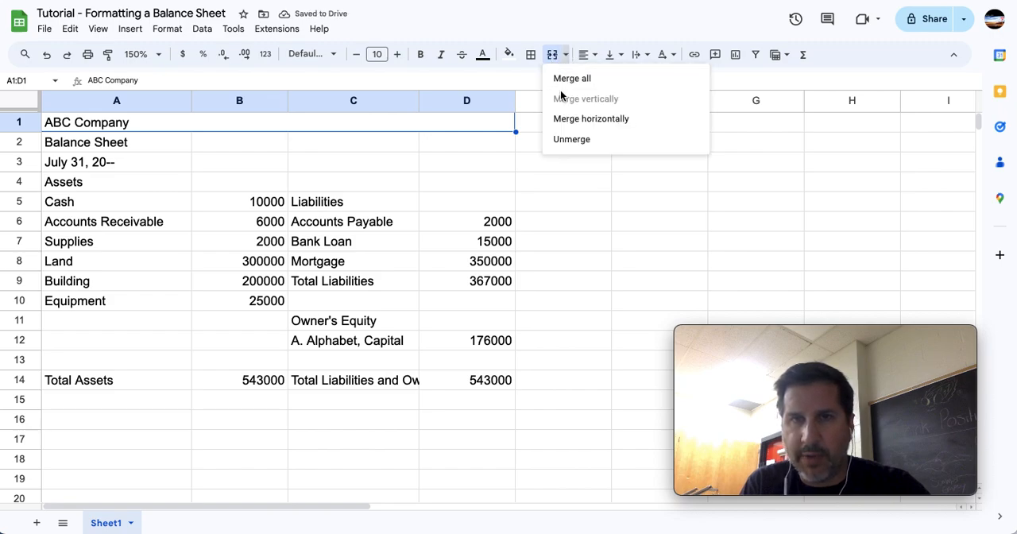
pyautogui.click(565, 81)
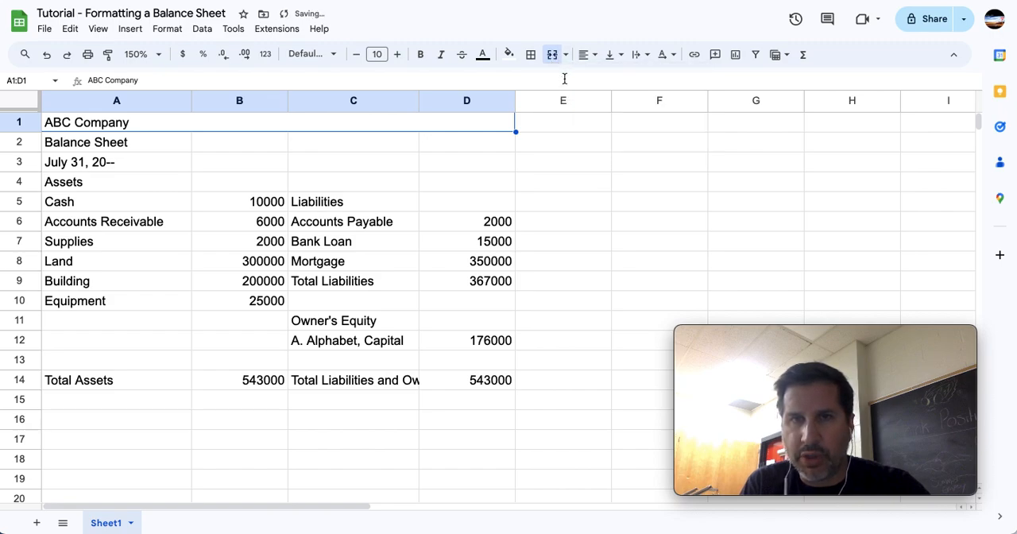
pyautogui.click(450, 164)
# Center the ABC Company title horizontally in the merged row 1 cell.
pyautogui.click(371, 122)
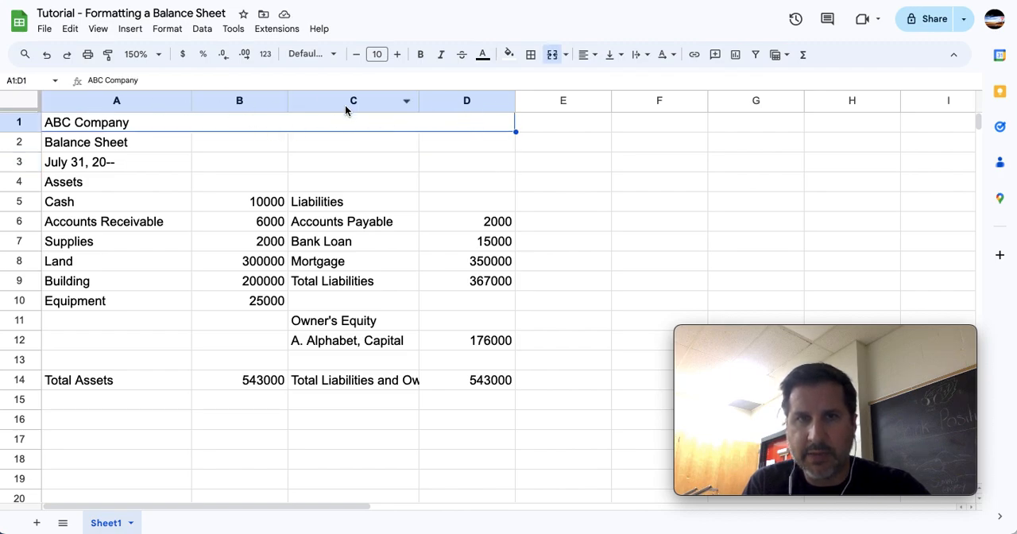
pyautogui.click(594, 55)
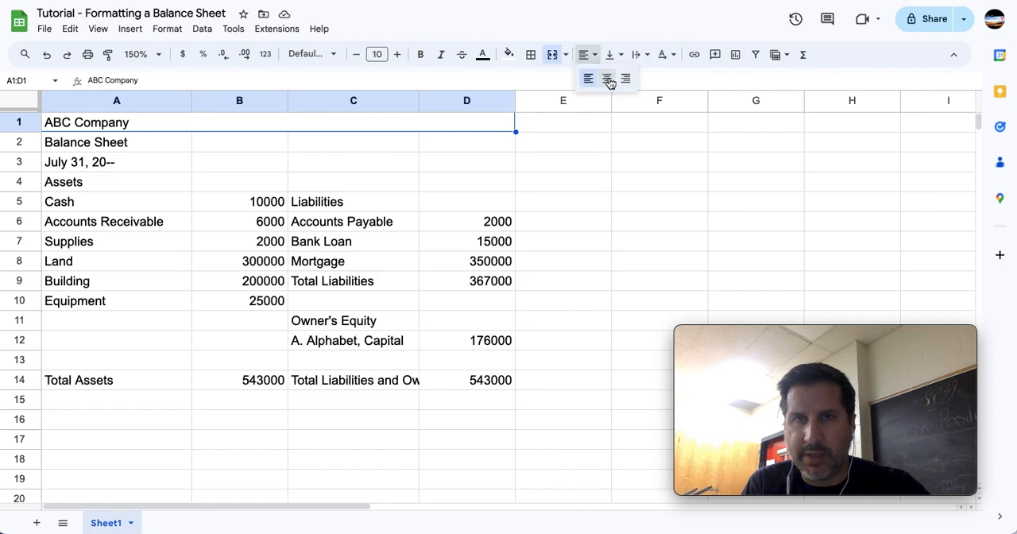
pyautogui.click(608, 77)
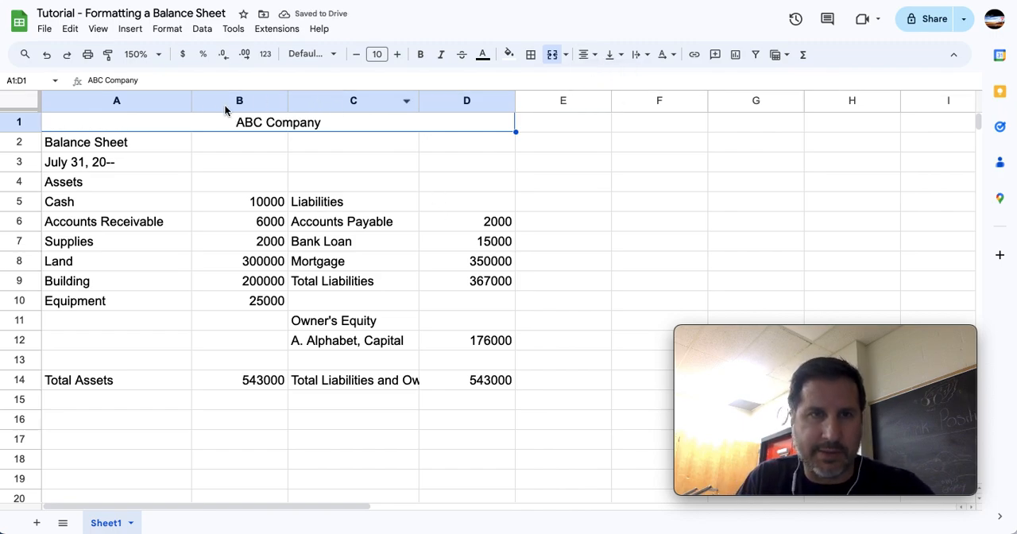
# Merge cells A2:D2 and center the Balance Sheet title across them.
pyautogui.moveTo(149, 140); pyautogui.dragTo(479, 145)
pyautogui.click(553, 54)
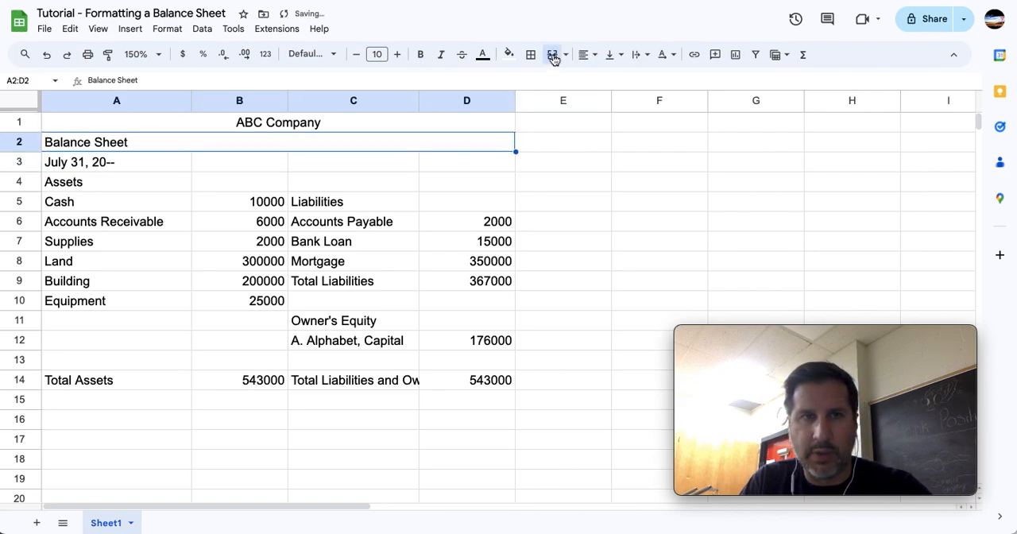
pyautogui.click(588, 60)
pyautogui.click(603, 75)
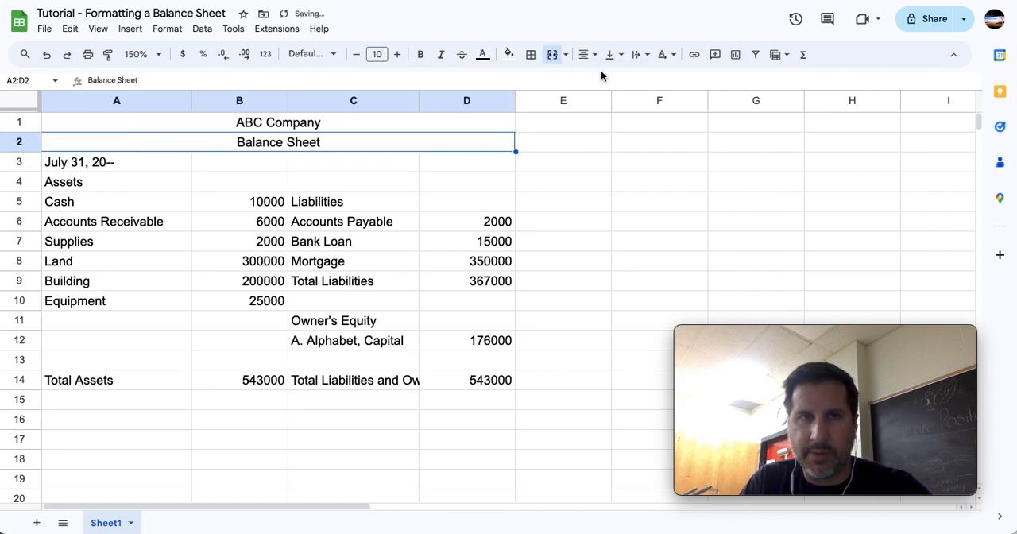
# Center the July 31, 20-- date line and merge cells A3:D3.
pyautogui.moveTo(154, 164); pyautogui.dragTo(456, 163)
pyautogui.click(588, 54)
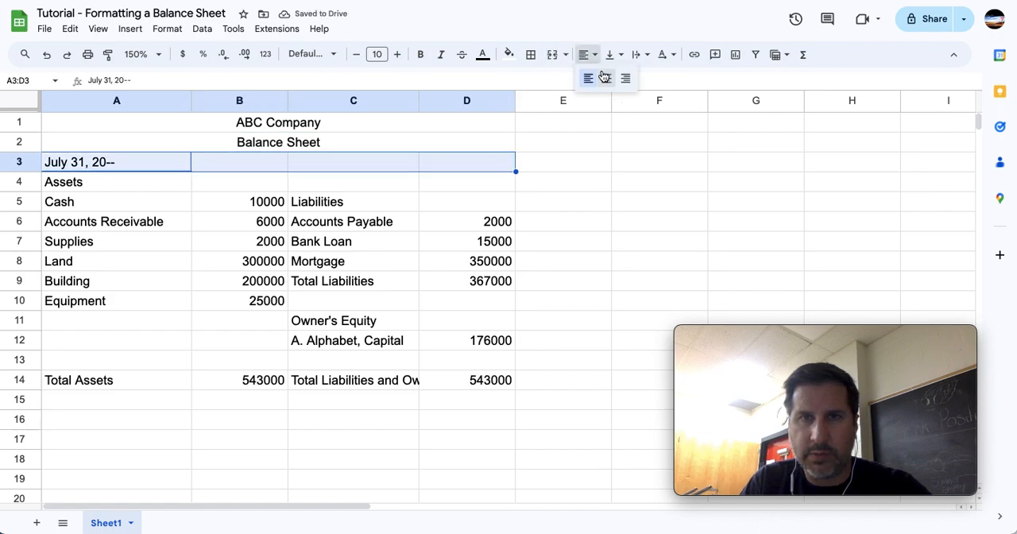
pyautogui.click(607, 75)
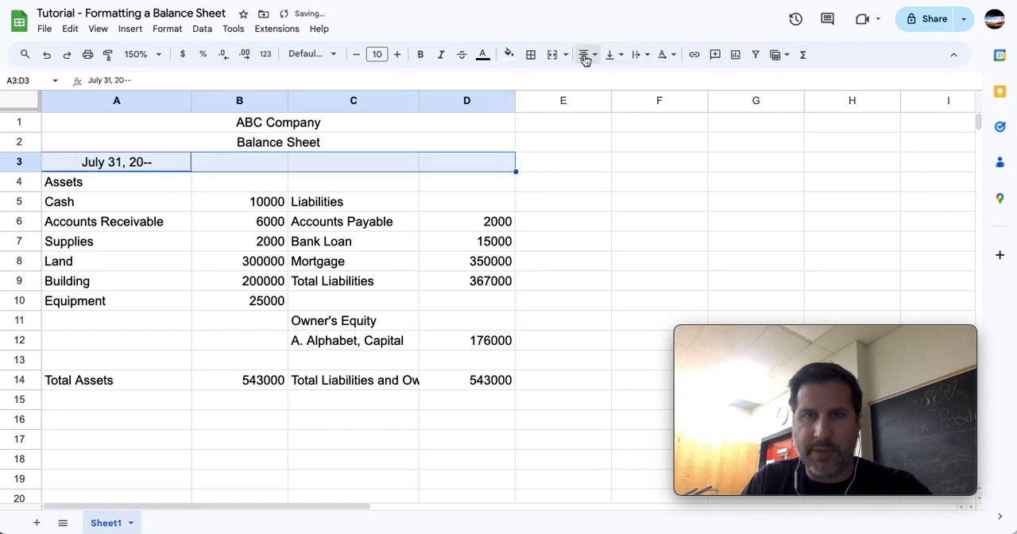
pyautogui.click(552, 54)
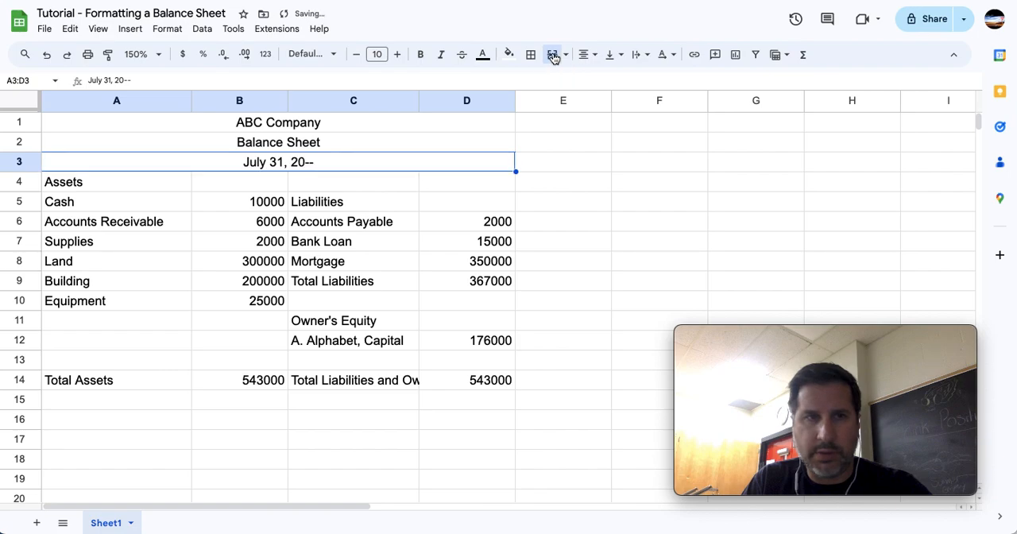
pyautogui.click(414, 304)
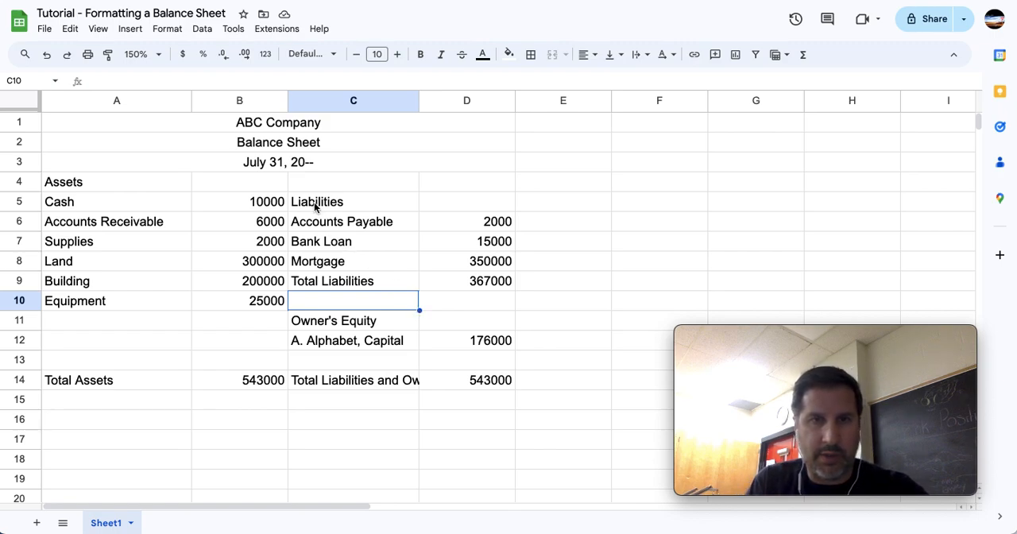
# Move the liabilities and owner's equity block C5:D15 up one row so it starts at C4, level with Assets.
pyautogui.moveTo(321, 205); pyautogui.dragTo(472, 400)
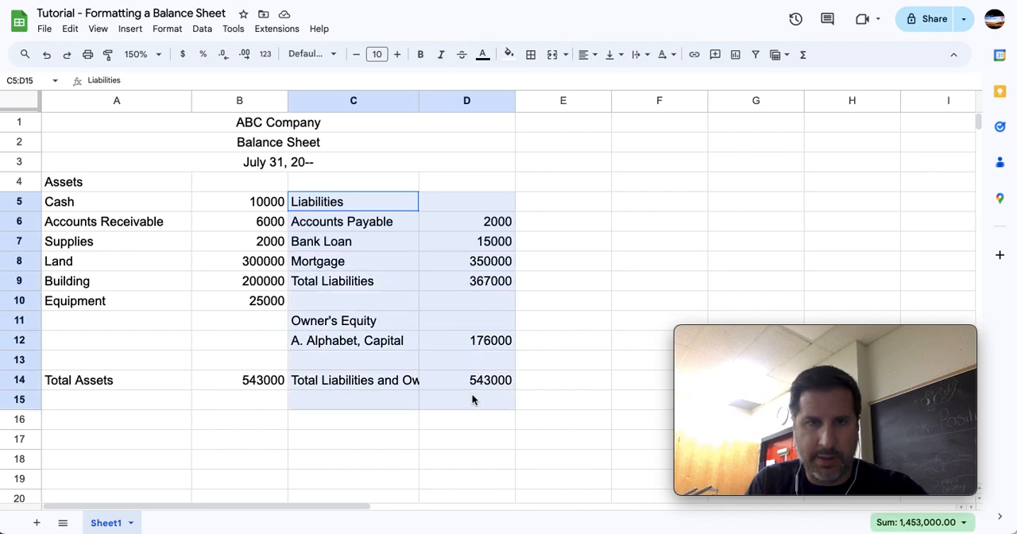
pyautogui.moveTo(472, 399); pyautogui.dragTo(472, 399)
pyautogui.hotkey('ctrl', 'x')
pyautogui.click(391, 183)
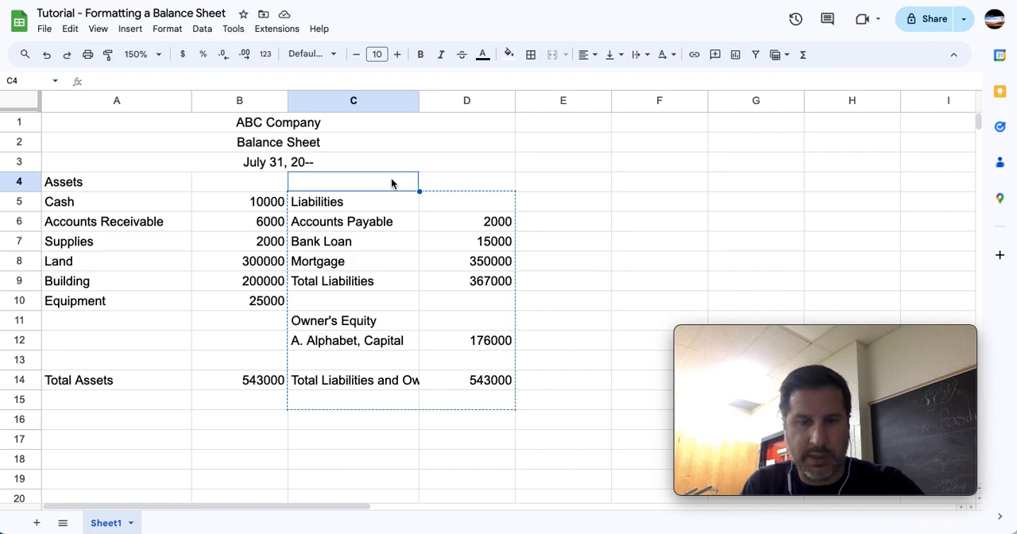
pyautogui.hotkey('ctrl', 'v')
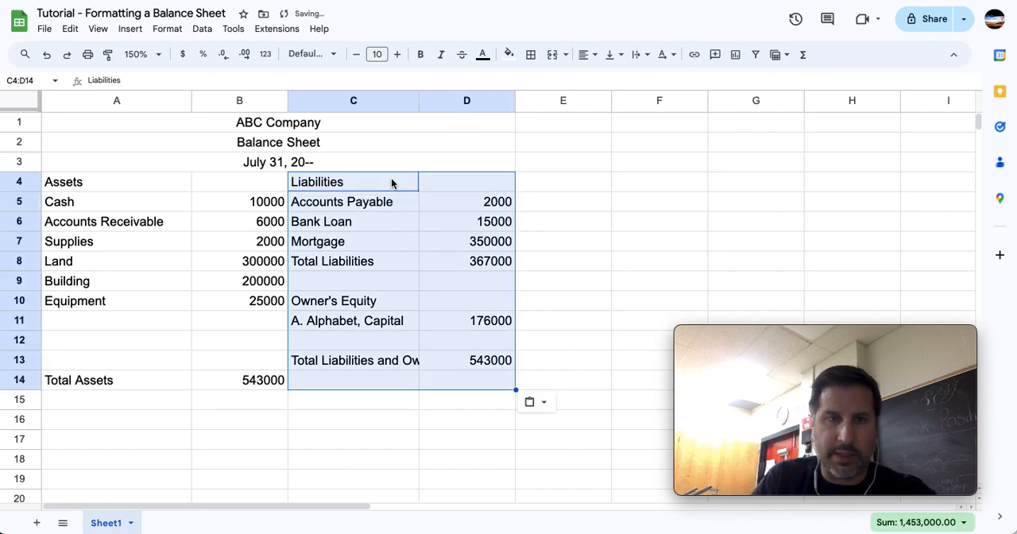
# Move the Total Liabilities and Owner's Equity label and amount from C13:D13 to C14:D14, level with Total Assets.
pyautogui.moveTo(409, 358); pyautogui.dragTo(461, 362)
pyautogui.hotkey('ctrl', 'x')
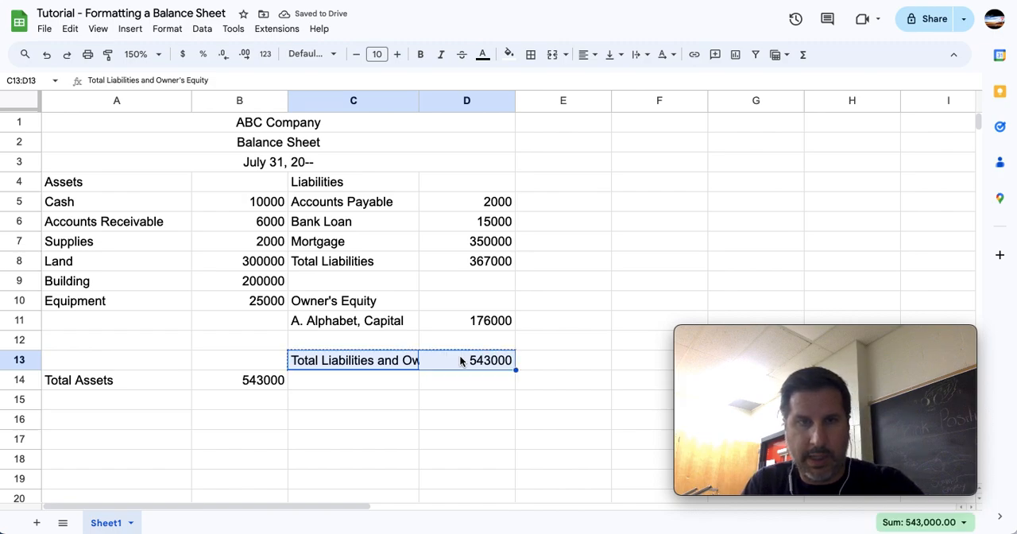
pyautogui.click(379, 381)
pyautogui.hotkey('ctrl', 'v')
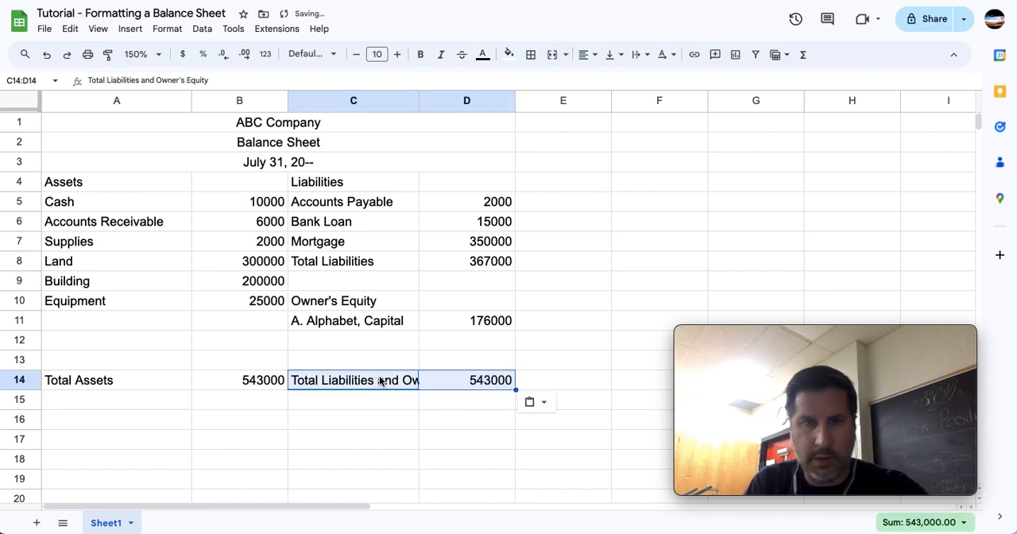
pyautogui.click(378, 441)
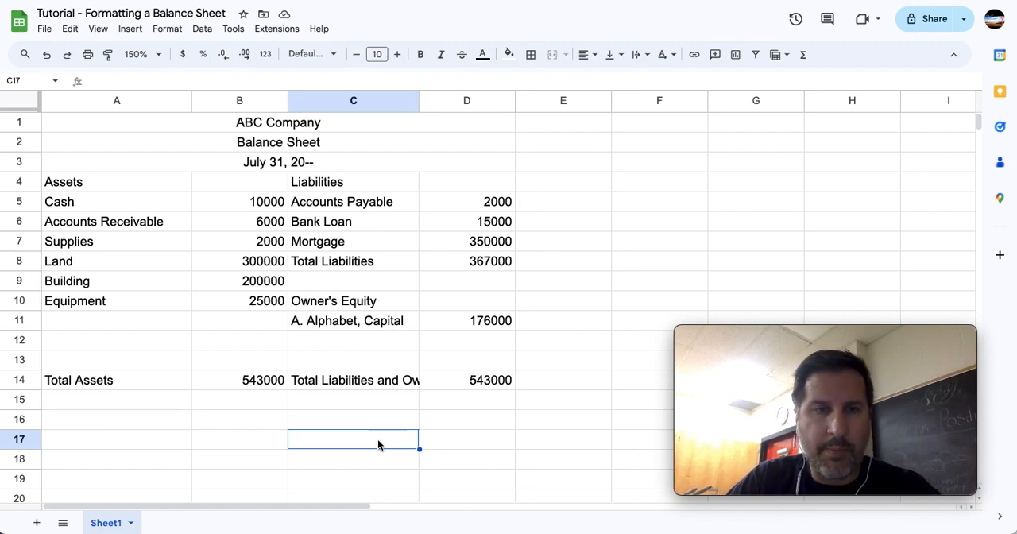
# Make the Assets, Liabilities and Owner's Equity section headings in A4, C4 and C10 bold.
pyautogui.click(75, 179)
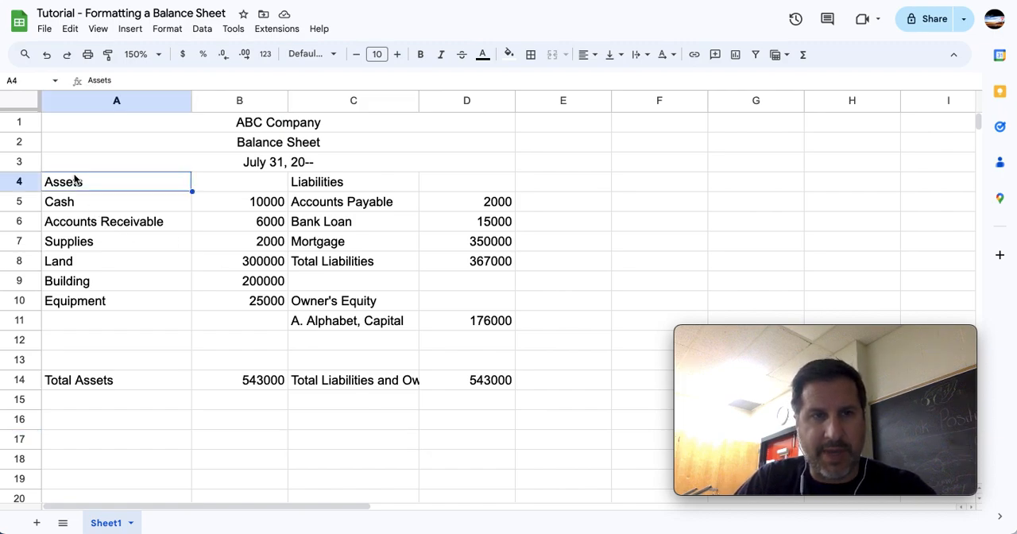
pyautogui.click(318, 182)
pyautogui.click(372, 300)
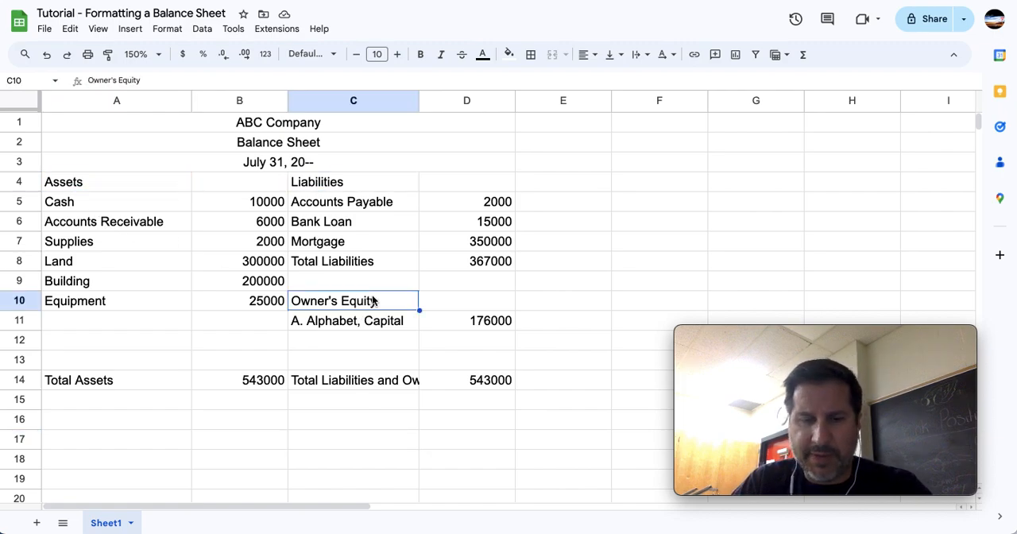
pyautogui.click(110, 182)
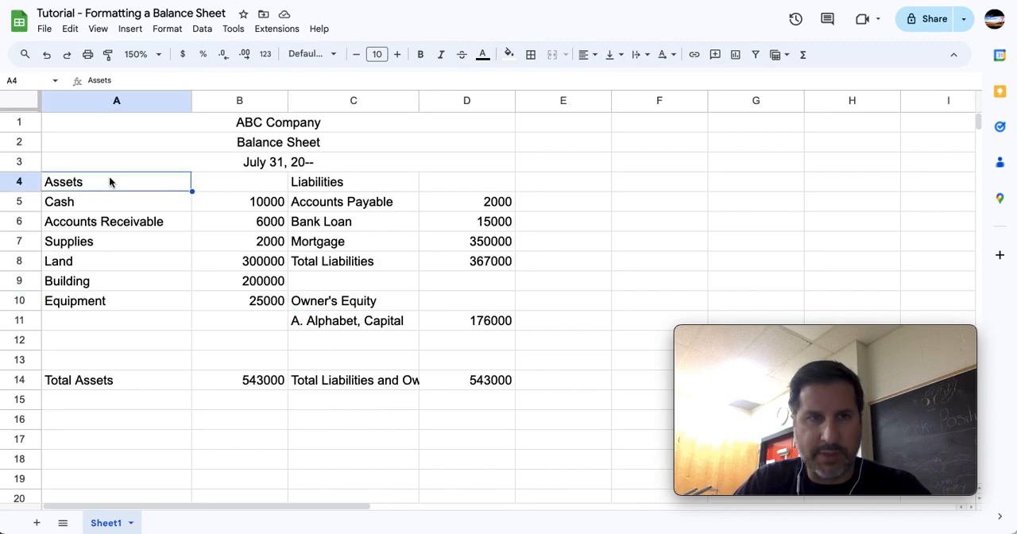
pyautogui.keyDown('ctrl'); pyautogui.click(349, 184); pyautogui.keyUp('ctrl')
pyautogui.keyDown('ctrl'); pyautogui.click(370, 306); pyautogui.keyUp('ctrl')
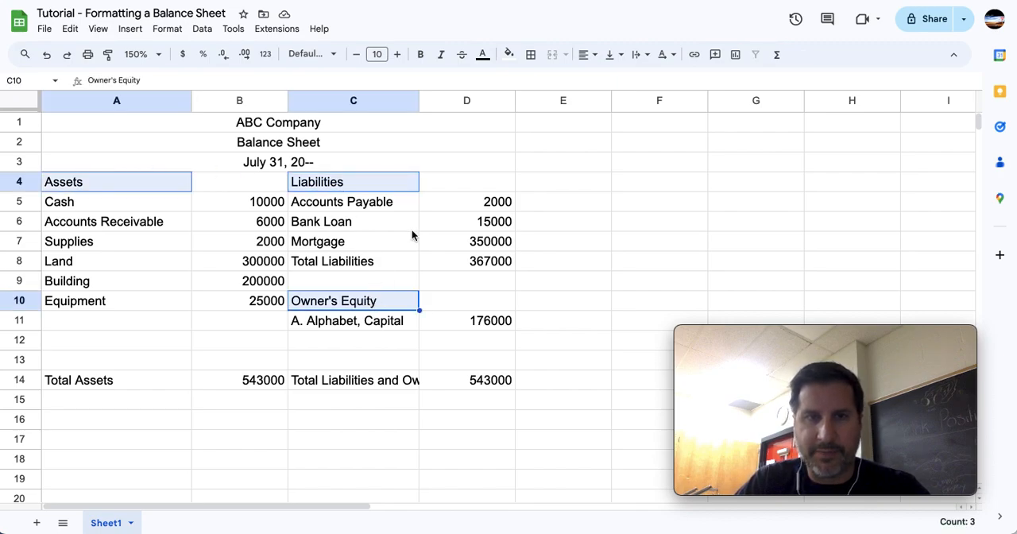
pyautogui.click(421, 55)
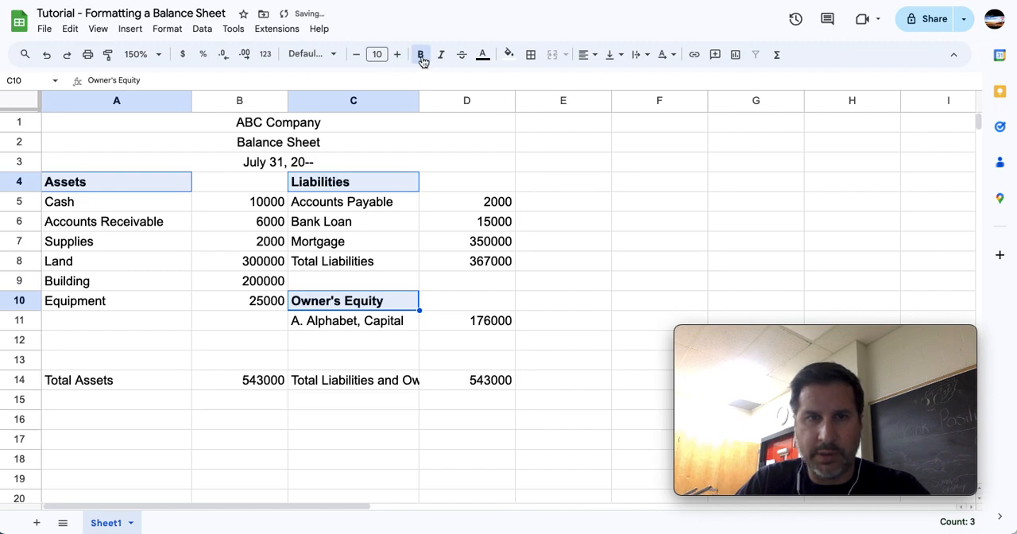
pyautogui.click(291, 268)
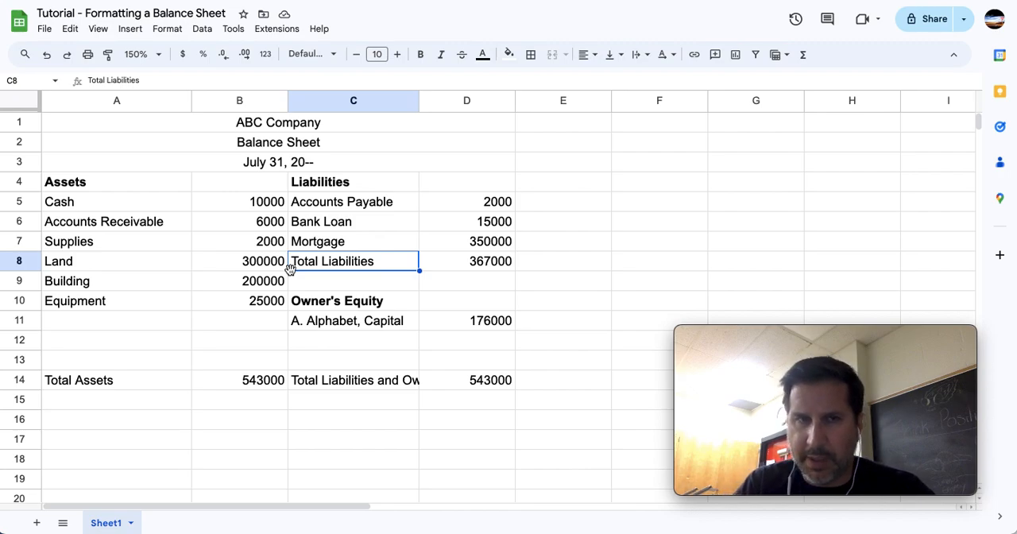
# Format the asset amounts in B5:B14 as Number with no decimal places.
pyautogui.moveTo(243, 205); pyautogui.dragTo(251, 383)
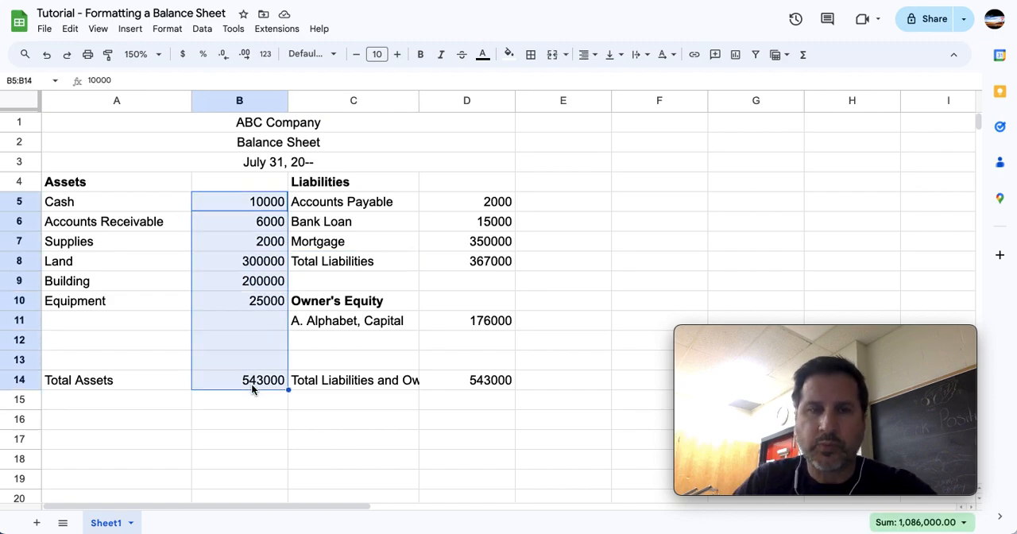
pyautogui.click(265, 55)
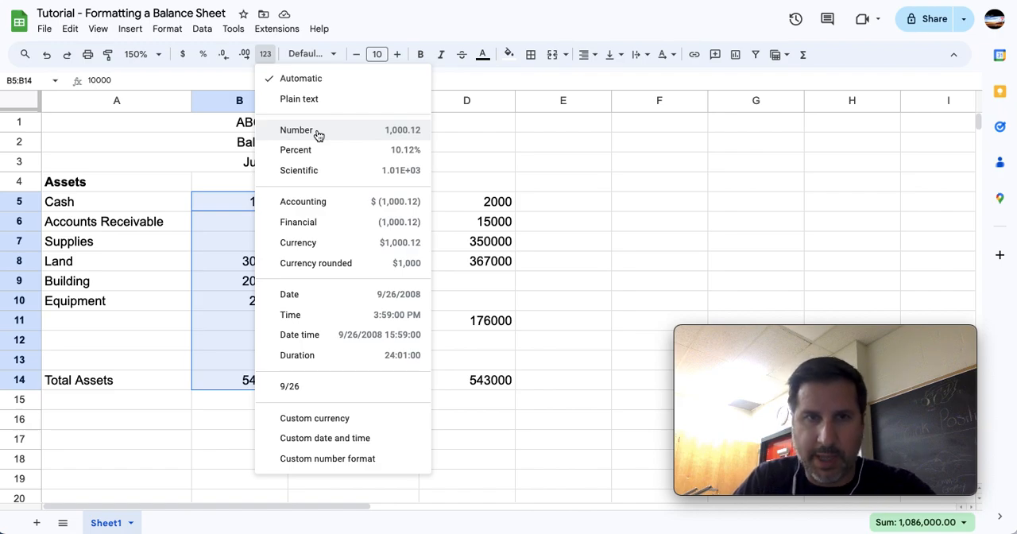
pyautogui.click(318, 131)
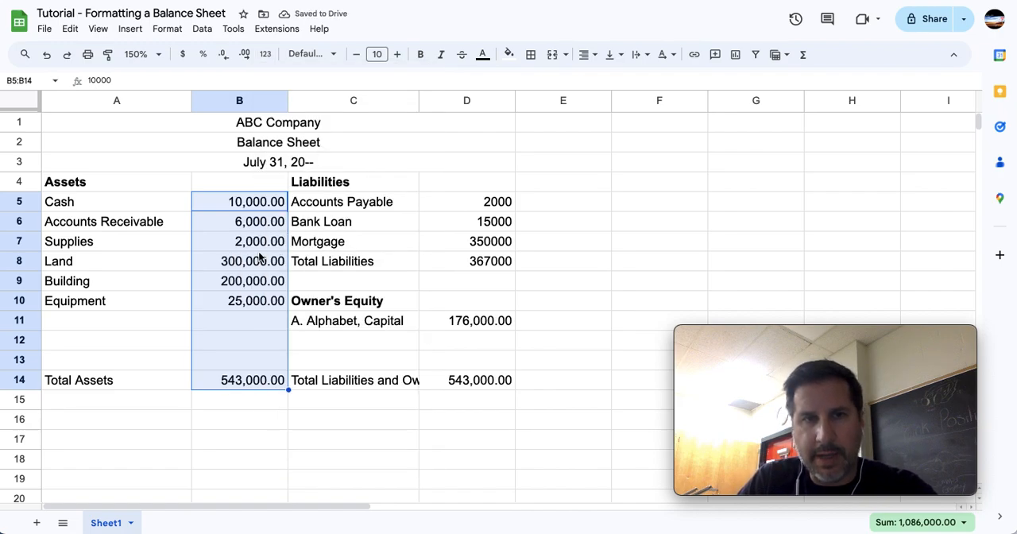
pyautogui.click(391, 210)
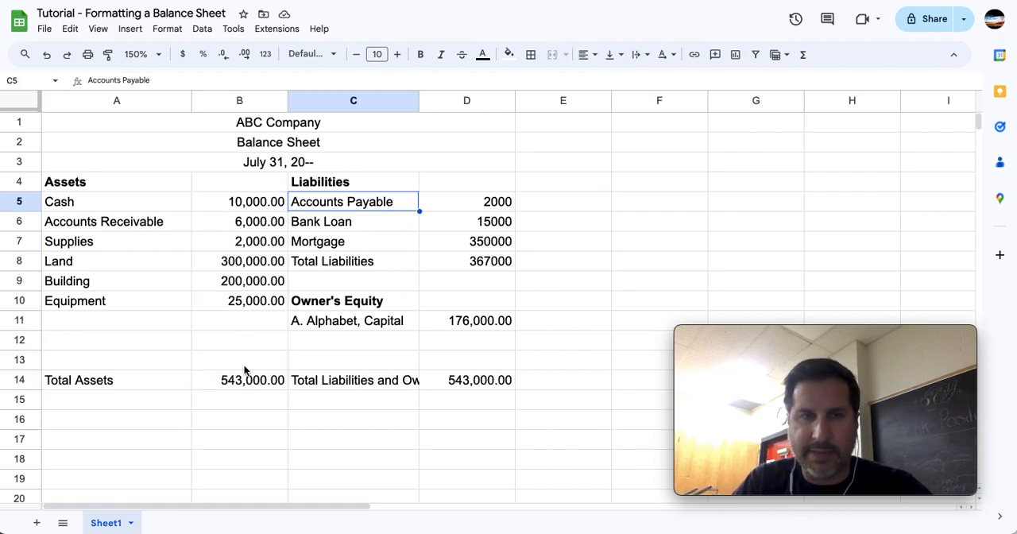
pyautogui.moveTo(260, 203); pyautogui.dragTo(264, 351)
pyautogui.moveTo(266, 383); pyautogui.dragTo(267, 385)
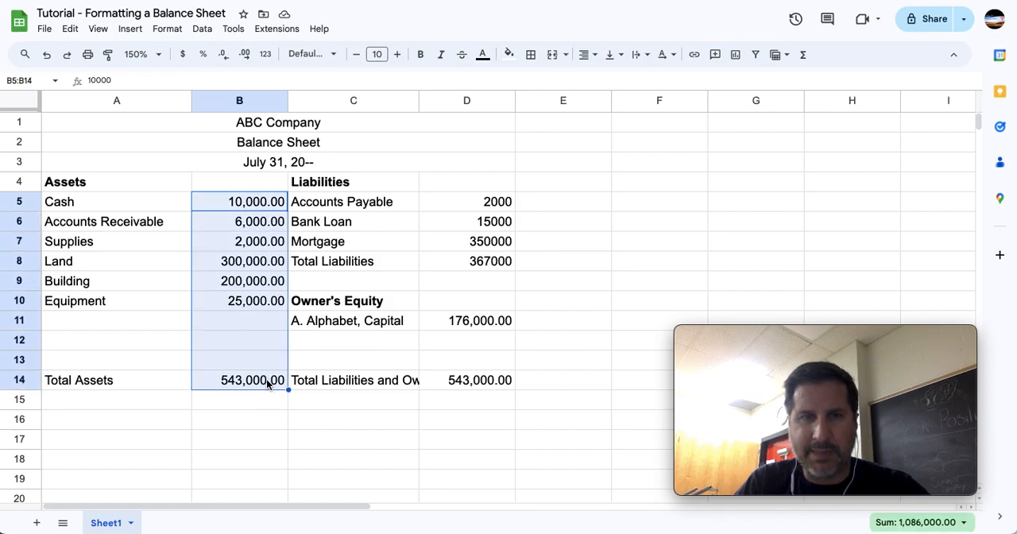
pyautogui.click(225, 56)
pyautogui.click(225, 55)
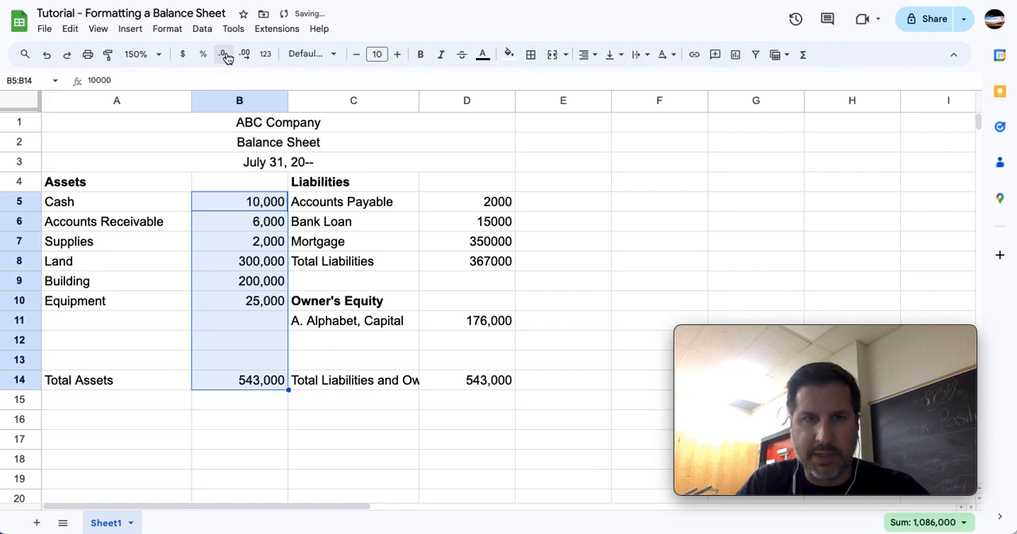
# Format the liabilities and owner's equity amounts in D5:D14 as Number with no decimal places.
pyautogui.click(467, 199)
pyautogui.moveTo(472, 221); pyautogui.dragTo(481, 380)
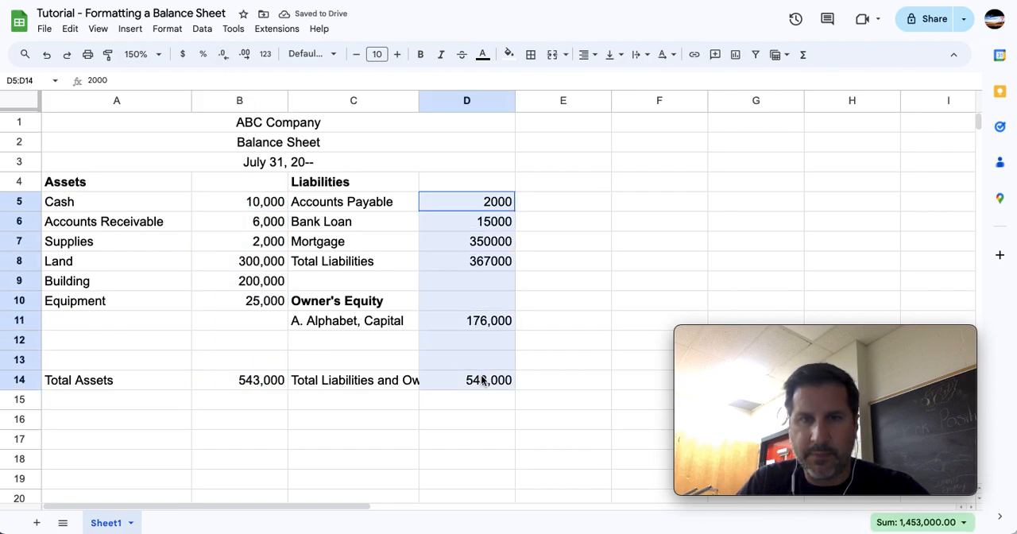
pyautogui.click(265, 55)
pyautogui.click(289, 131)
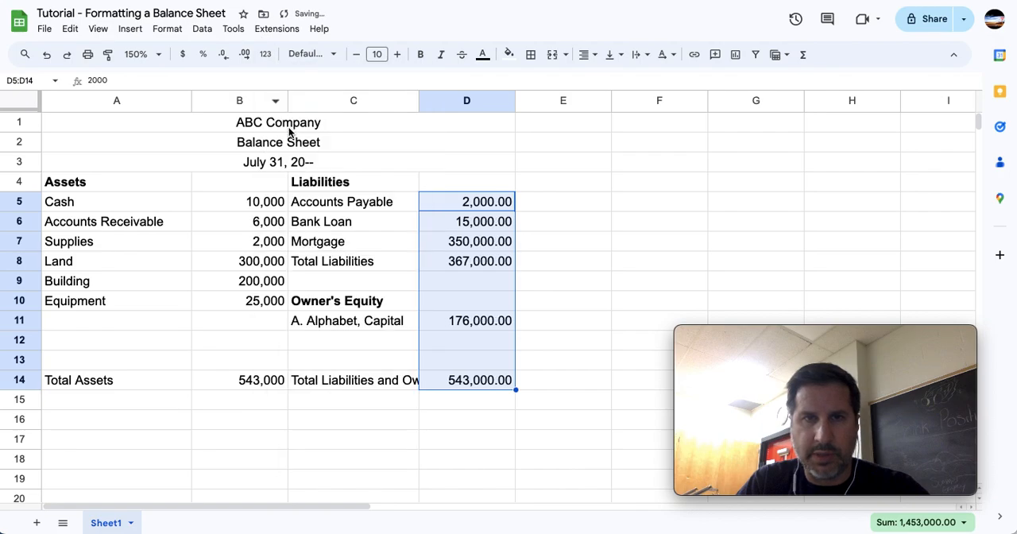
pyautogui.click(227, 54)
pyautogui.click(227, 54)
# Format the Cash amount in B5 as currency with no decimal places.
pyautogui.click(231, 223)
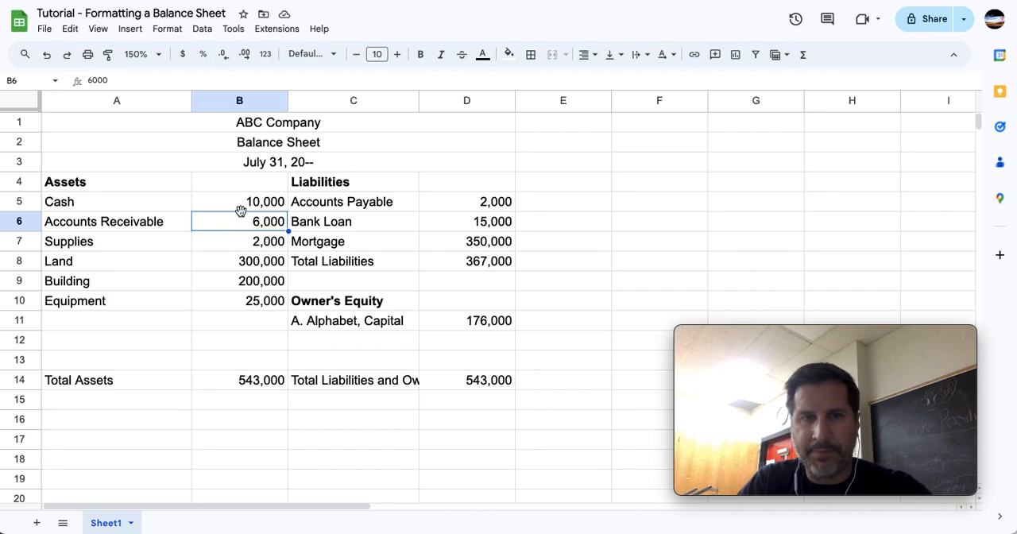
pyautogui.click(250, 207)
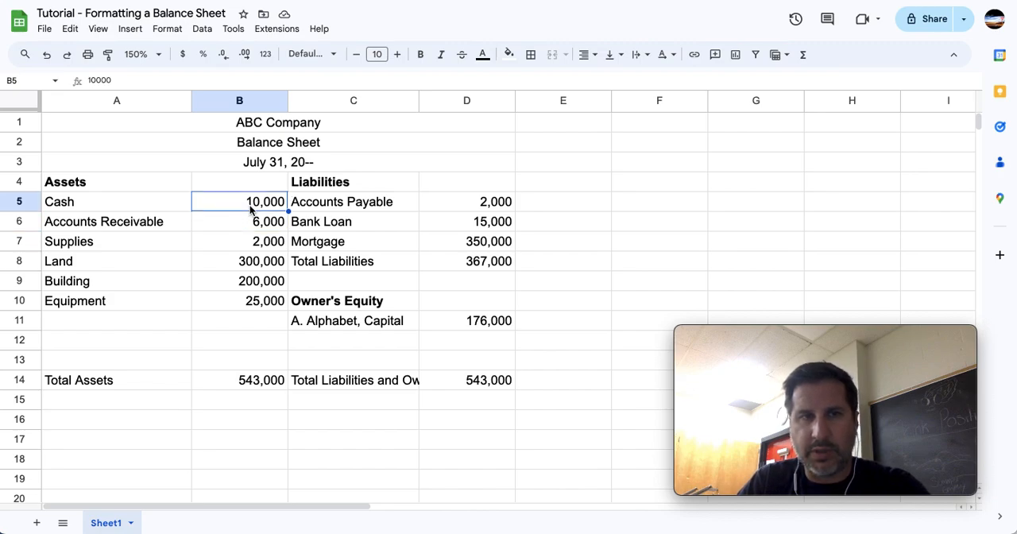
pyautogui.click(182, 57)
pyautogui.click(224, 58)
pyautogui.click(225, 58)
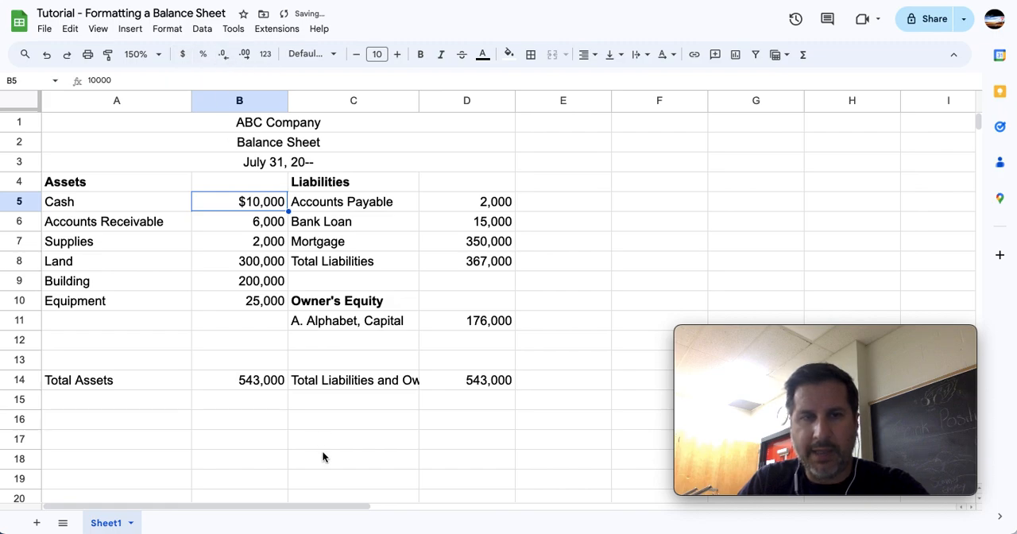
# Format the Accounts Payable amount in D5 and the totals in B14 and D14 as currency with no decimal places.
pyautogui.keyDown('ctrl'); pyautogui.click(265, 383); pyautogui.keyUp('ctrl')
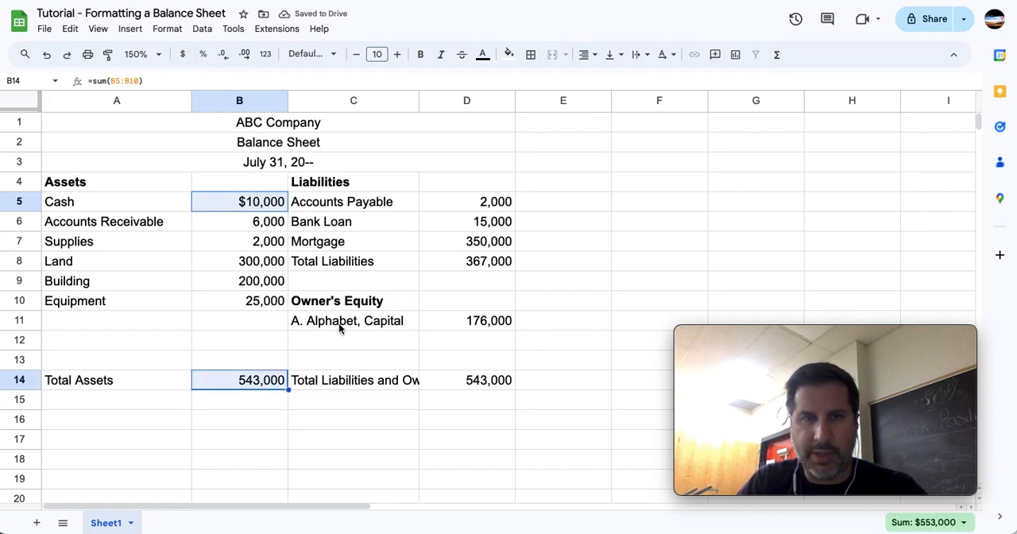
pyautogui.keyDown('ctrl'); pyautogui.click(477, 205); pyautogui.keyUp('ctrl')
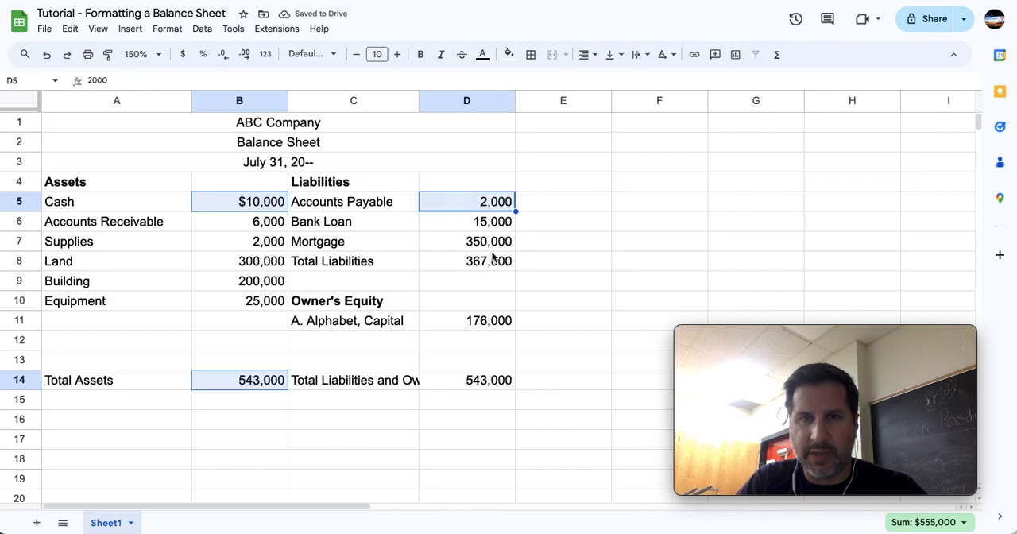
pyautogui.keyDown('ctrl'); pyautogui.click(487, 385); pyautogui.keyUp('ctrl')
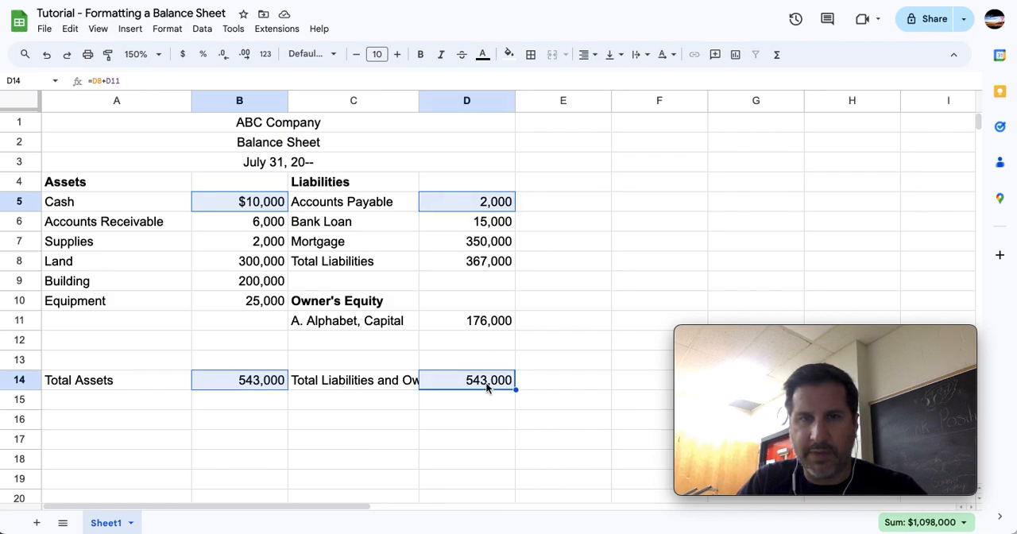
pyautogui.click(183, 56)
pyautogui.click(224, 59)
pyautogui.click(225, 59)
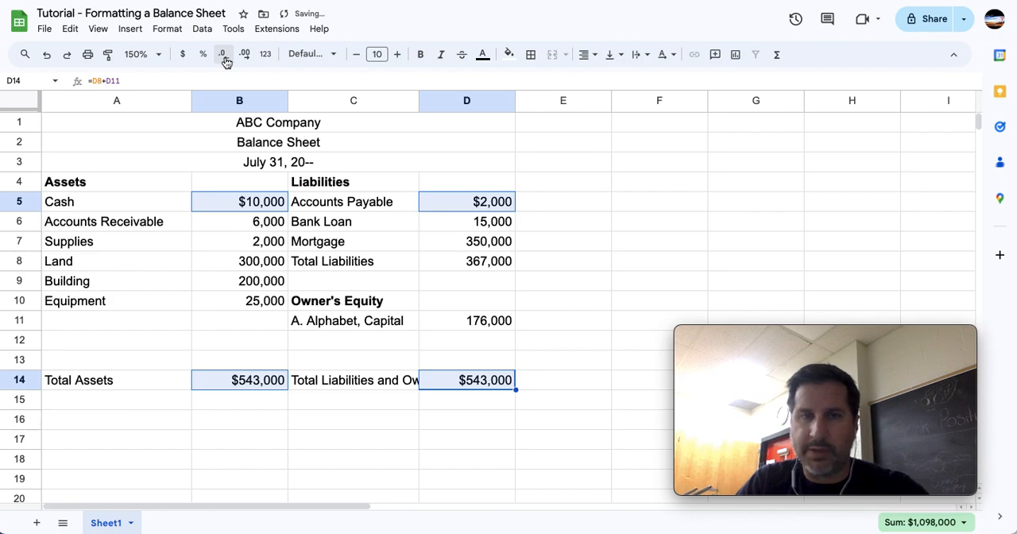
pyautogui.click(248, 289)
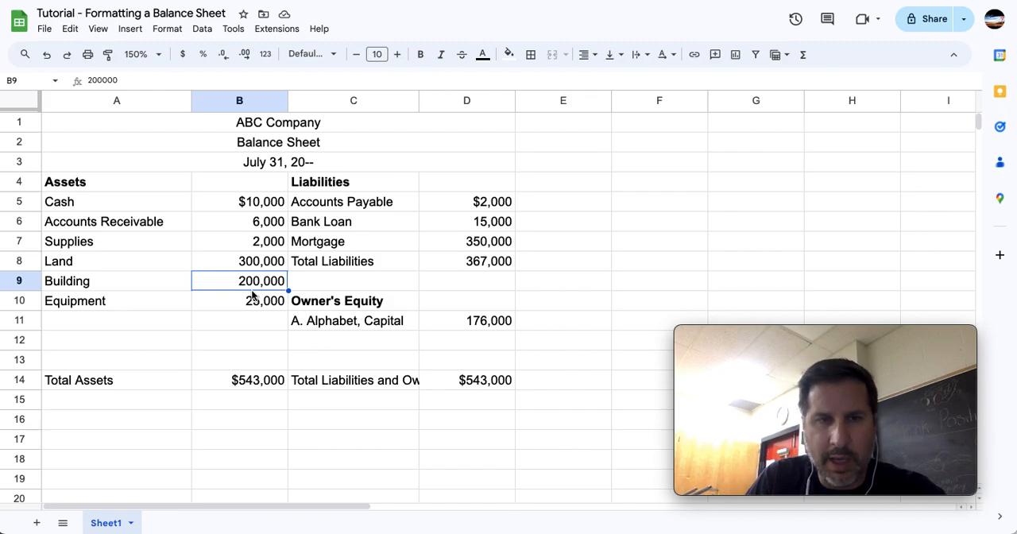
pyautogui.click(256, 385)
pyautogui.click(477, 260)
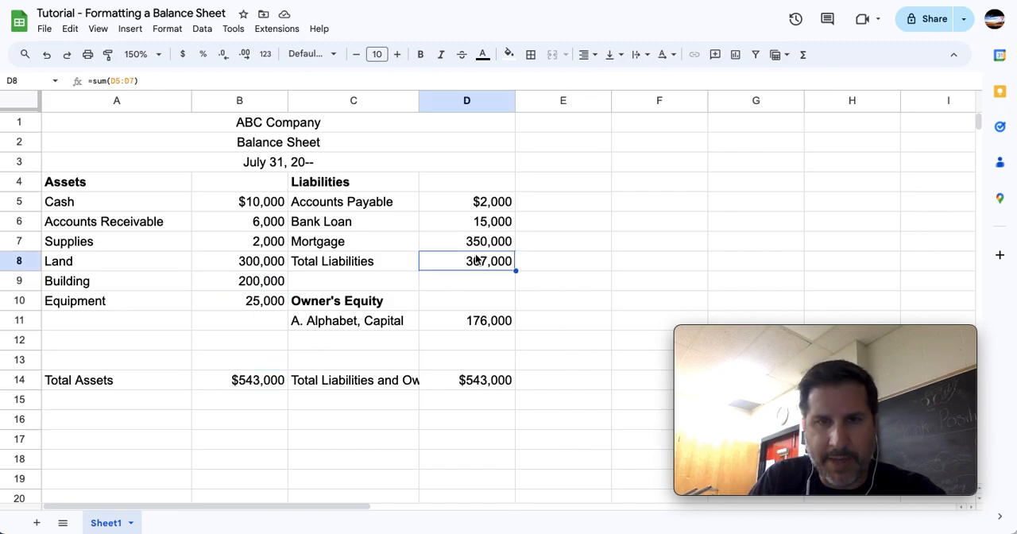
pyautogui.click(480, 384)
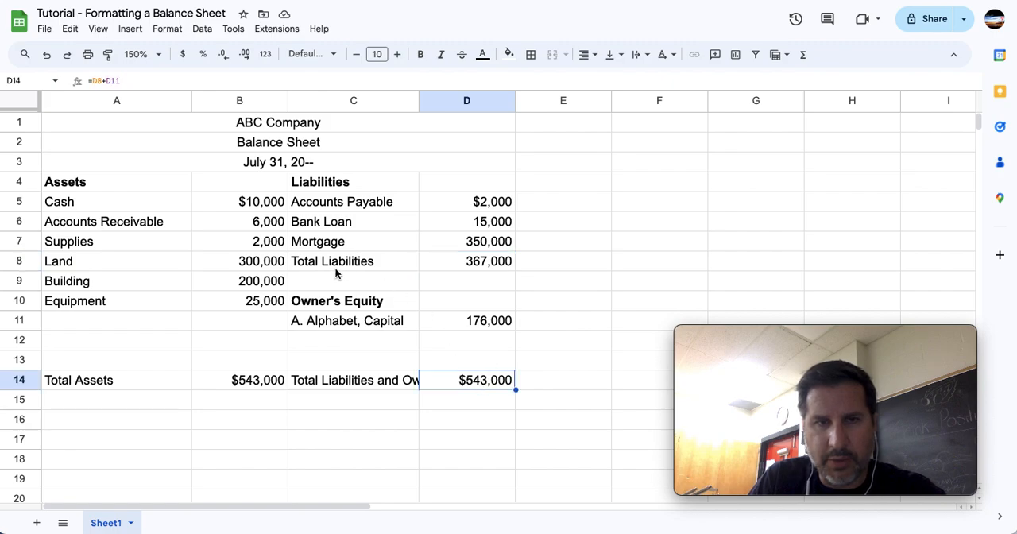
pyautogui.click(254, 301)
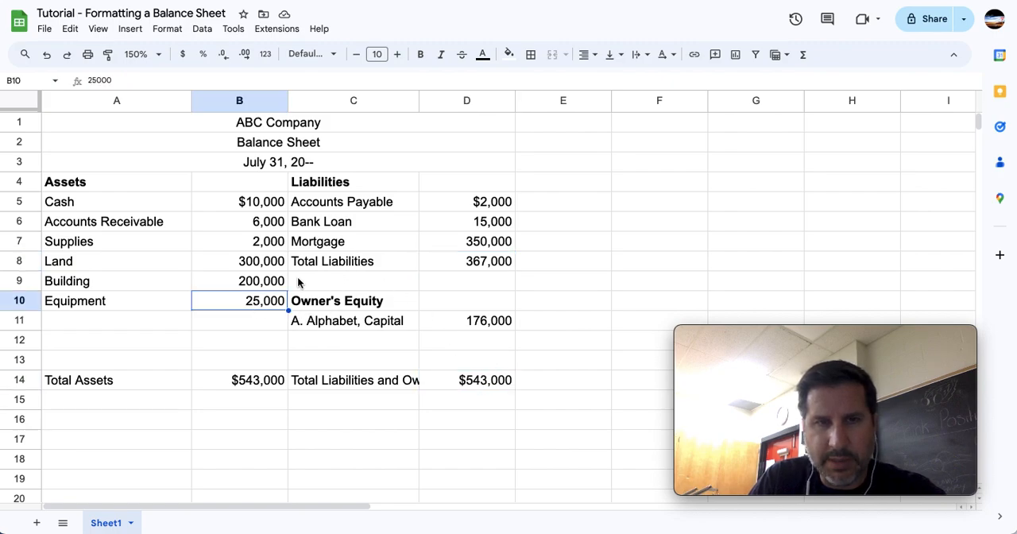
pyautogui.click(468, 248)
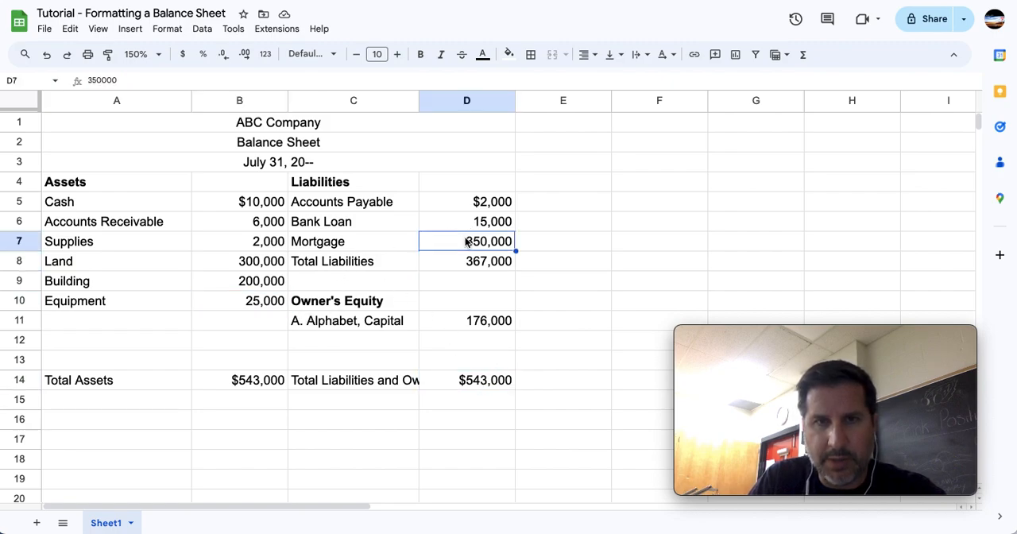
pyautogui.click(488, 326)
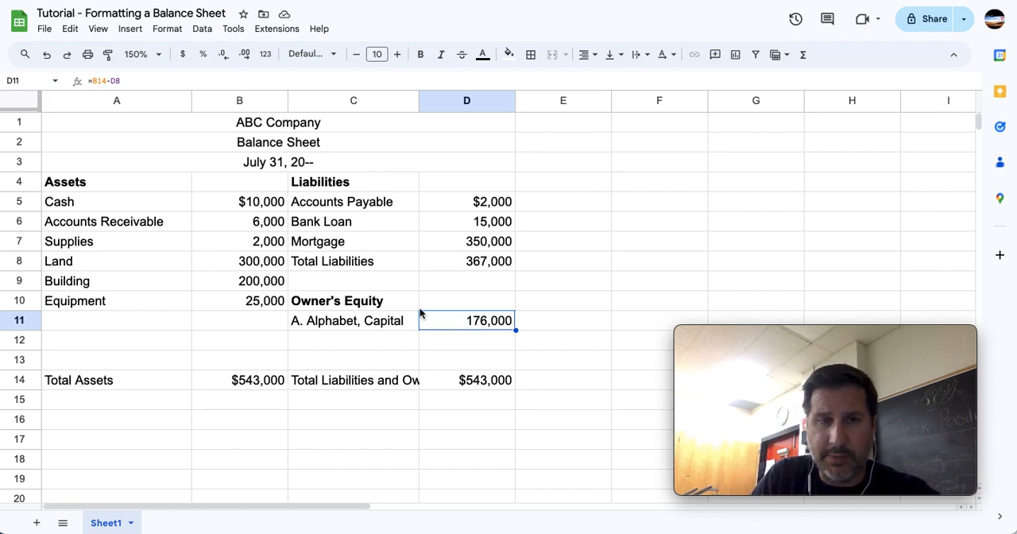
pyautogui.click(247, 300)
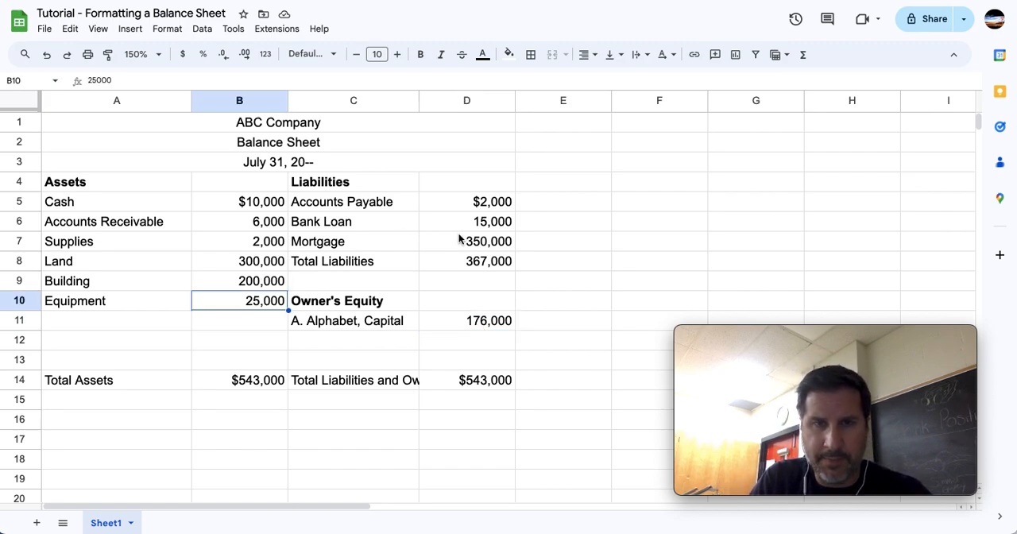
pyautogui.keyDown('ctrl'); pyautogui.click(497, 244); pyautogui.keyUp('ctrl')
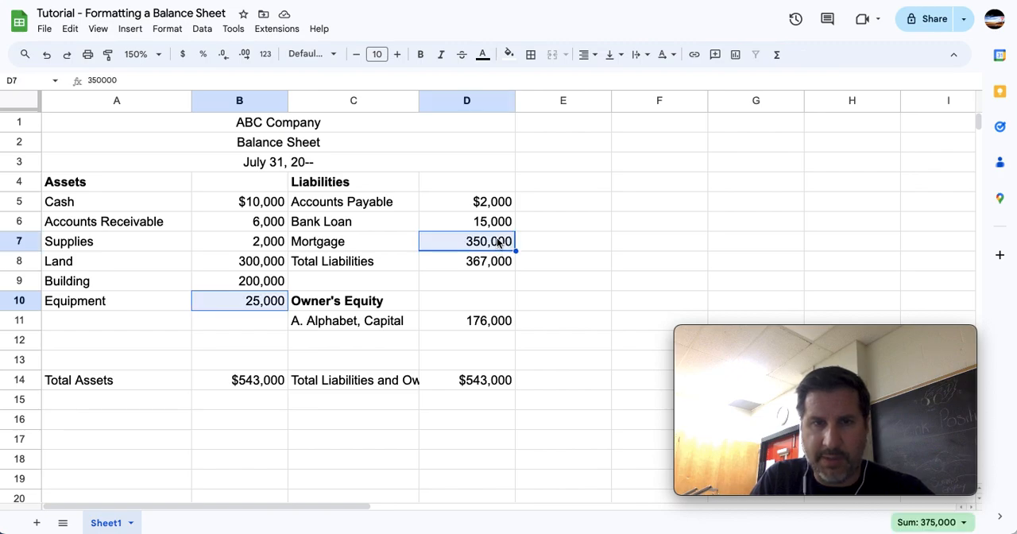
pyautogui.keyDown('ctrl'); pyautogui.click(509, 325); pyautogui.keyUp('ctrl')
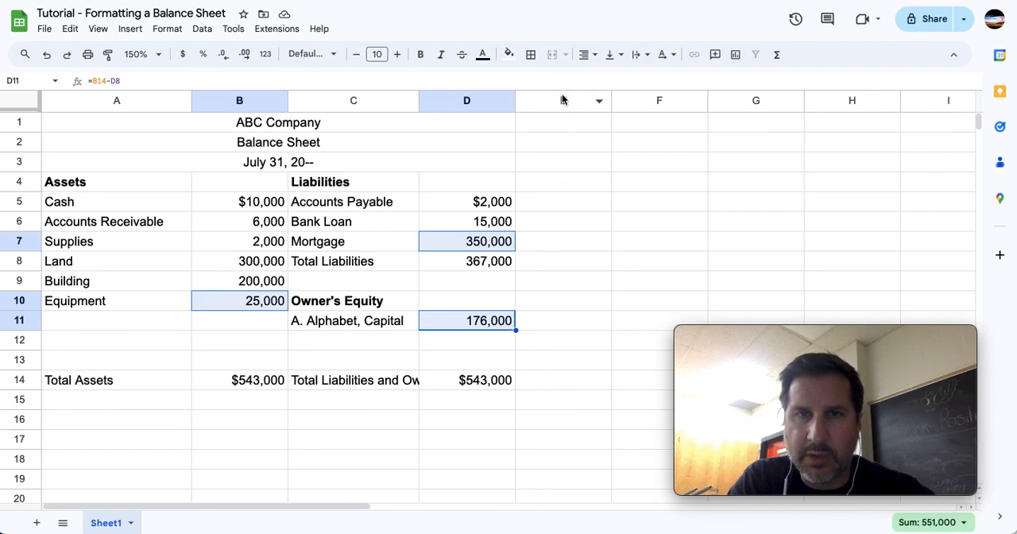
pyautogui.click(532, 60)
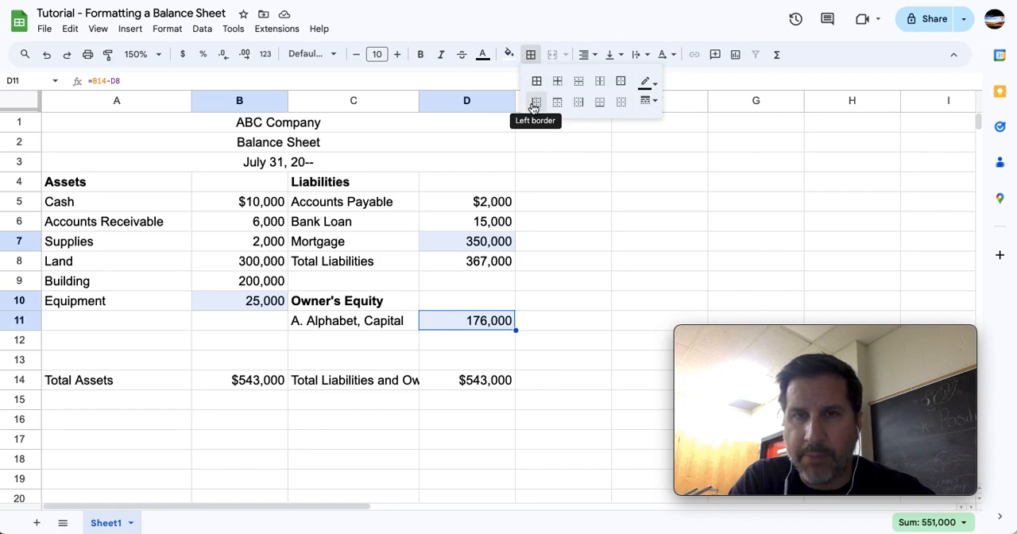
pyautogui.click(601, 106)
pyautogui.click(554, 213)
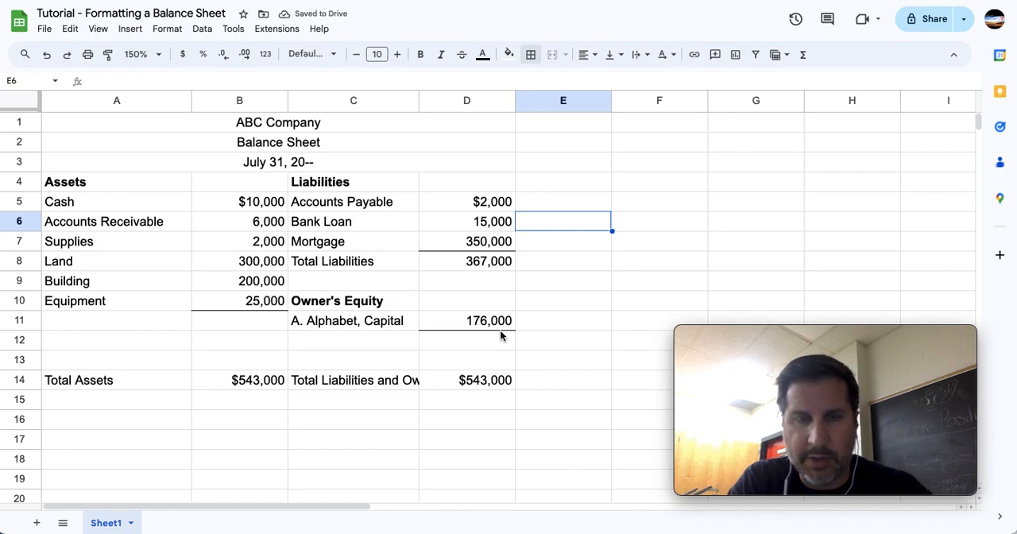
pyautogui.hotkey('ctrl', 'z')
pyautogui.click(535, 321)
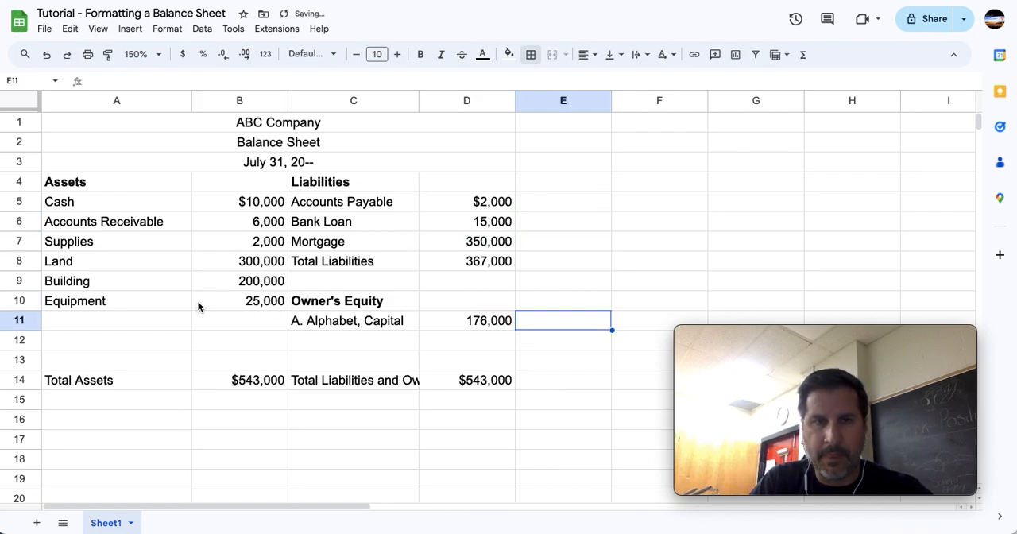
# Add a single bottom border under the Equipment, Mortgage and Capital amounts in B10, D7 and D11.
pyautogui.click(254, 313)
pyautogui.click(270, 309)
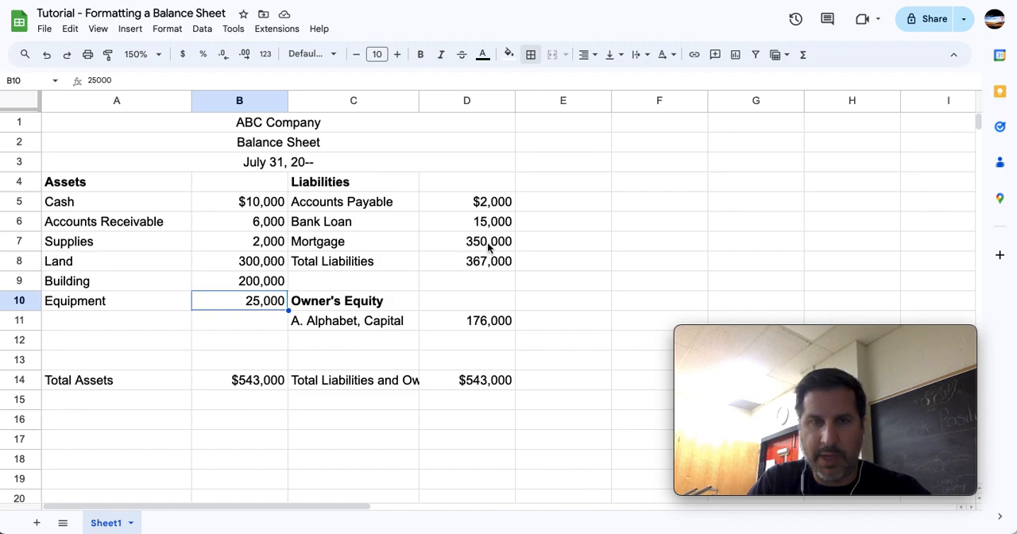
pyautogui.keyDown('ctrl'); pyautogui.click(489, 246); pyautogui.keyUp('ctrl')
pyautogui.keyDown('ctrl'); pyautogui.click(499, 324); pyautogui.keyUp('ctrl')
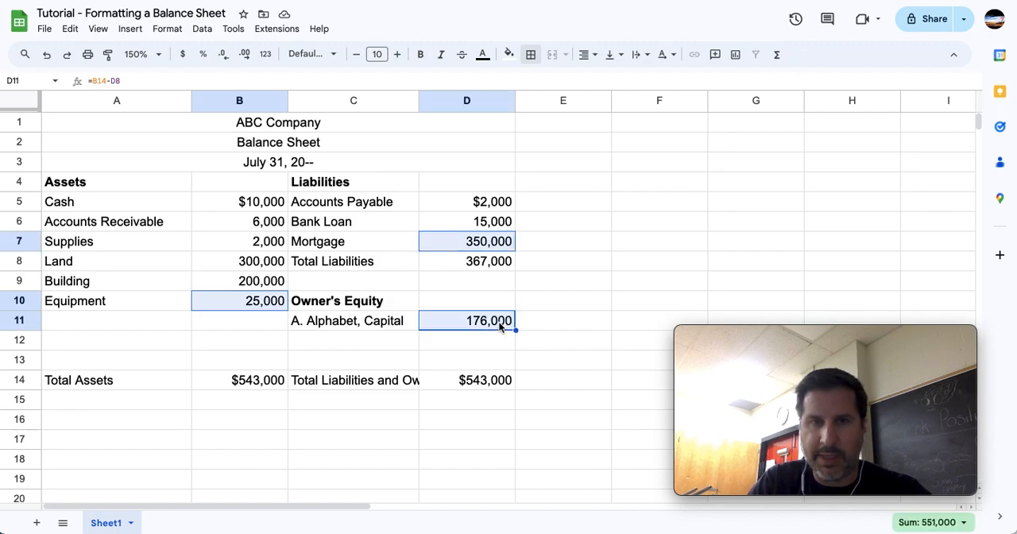
pyautogui.click(532, 56)
pyautogui.click(601, 104)
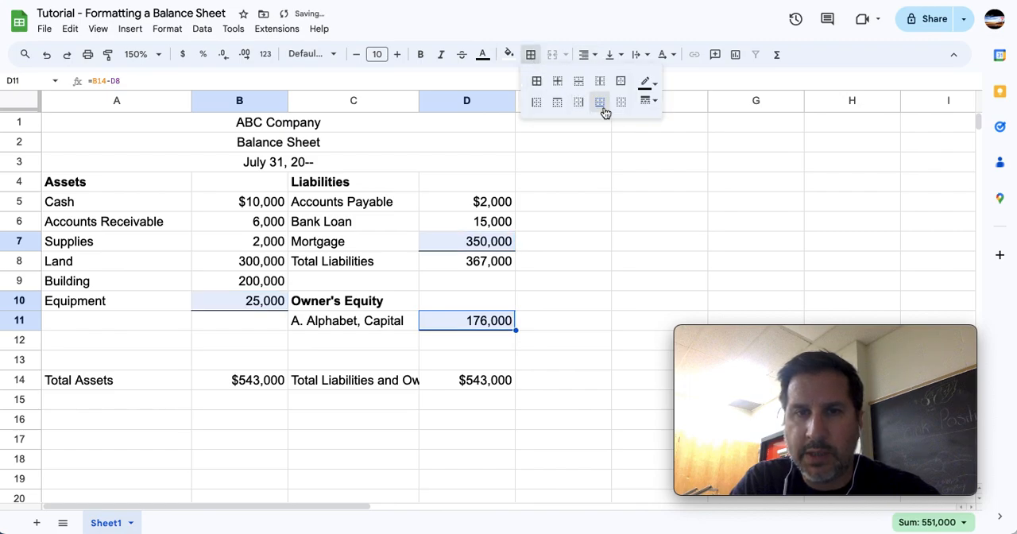
pyautogui.click(577, 265)
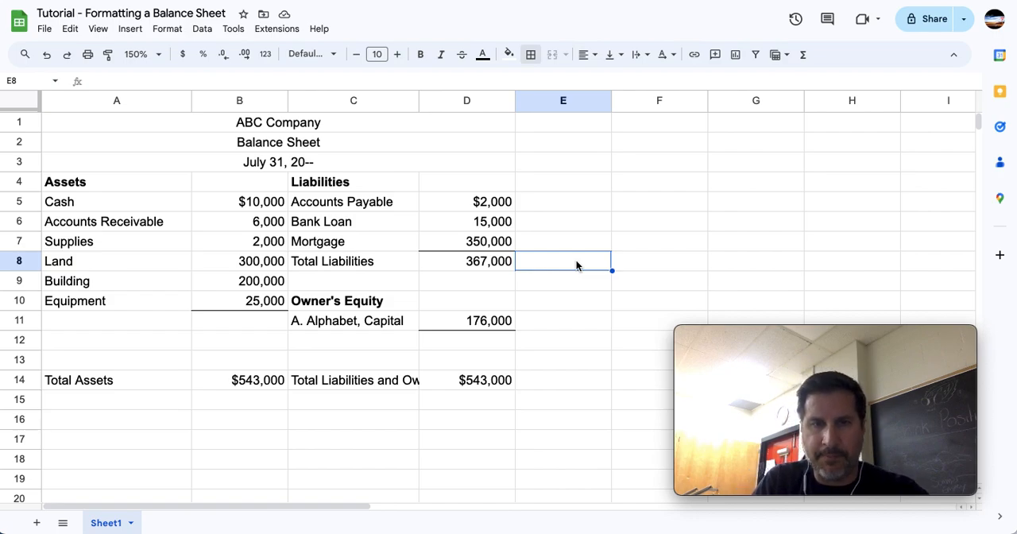
# Add a double bottom border under the Total Assets amount in B14 and the Total Liabilities and Owner's Equity amount in D14.
pyautogui.click(249, 380)
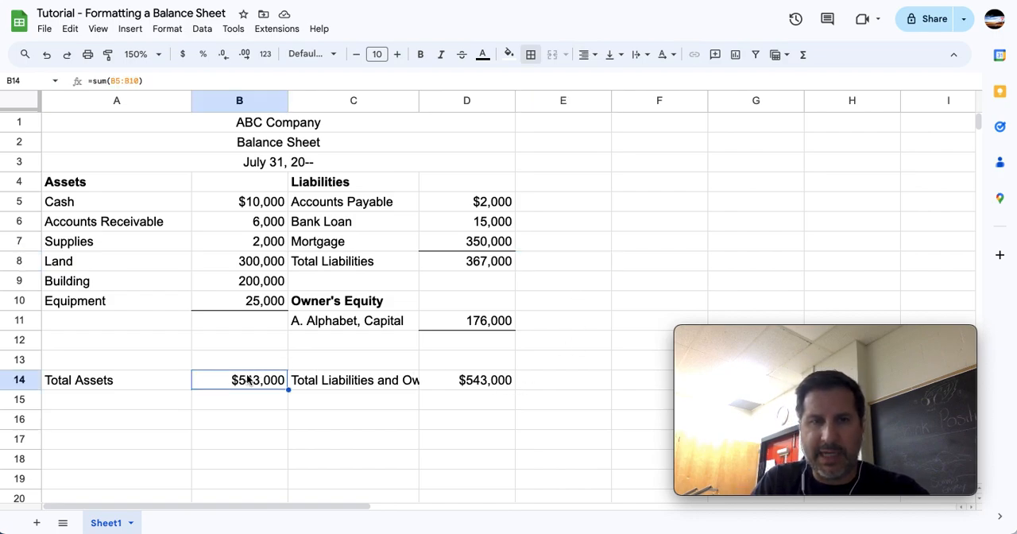
pyautogui.click(481, 381)
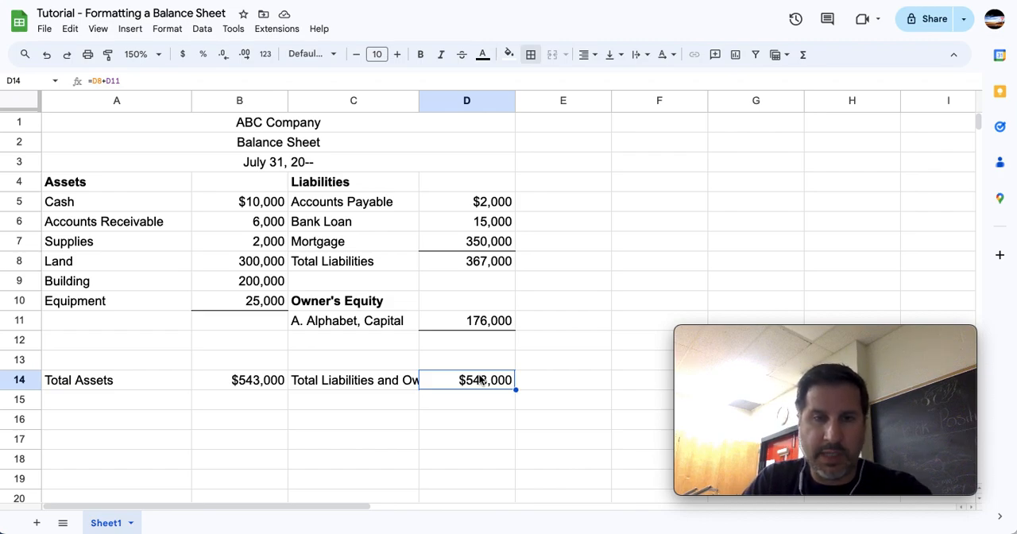
pyautogui.click(232, 382)
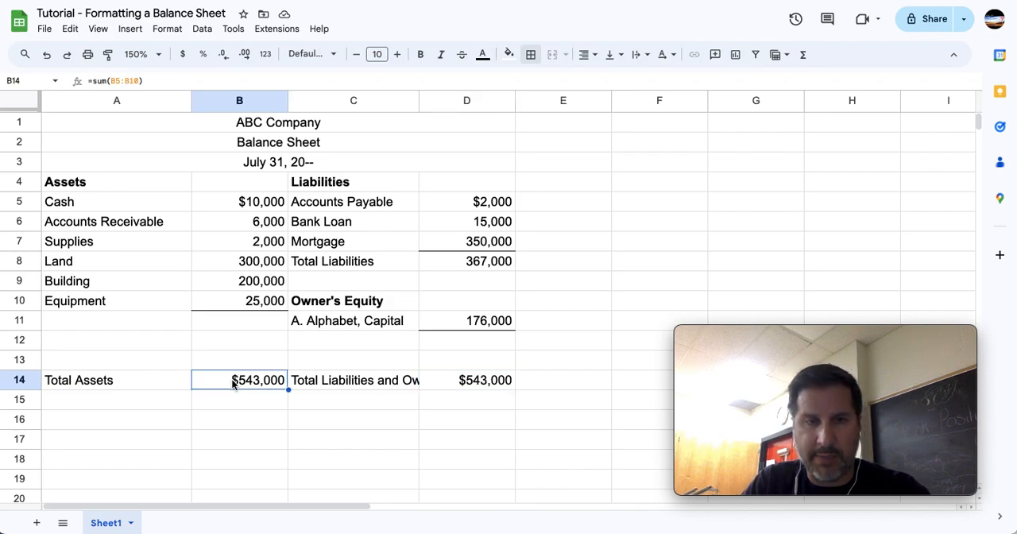
pyautogui.keyDown('ctrl'); pyautogui.click(484, 383); pyautogui.keyUp('ctrl')
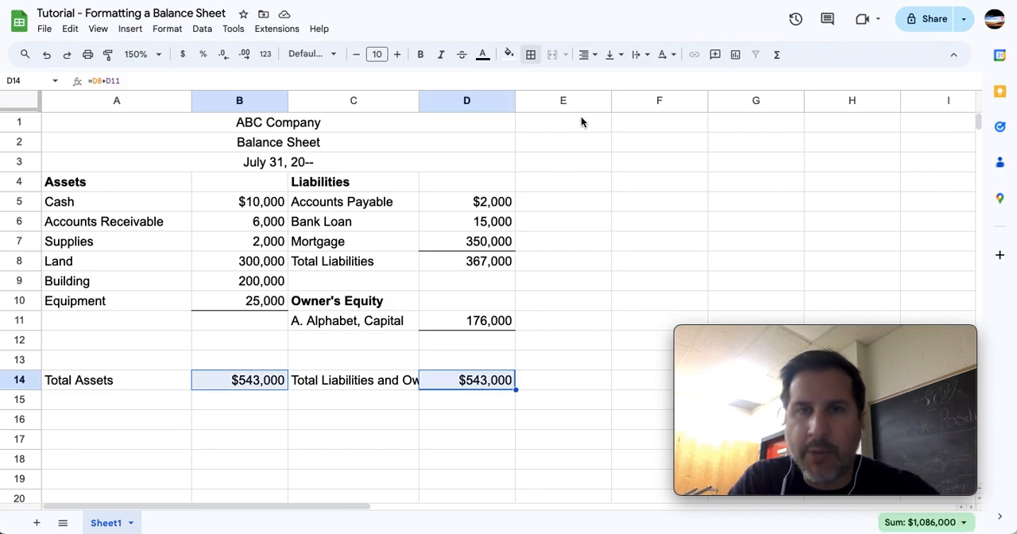
pyautogui.click(532, 56)
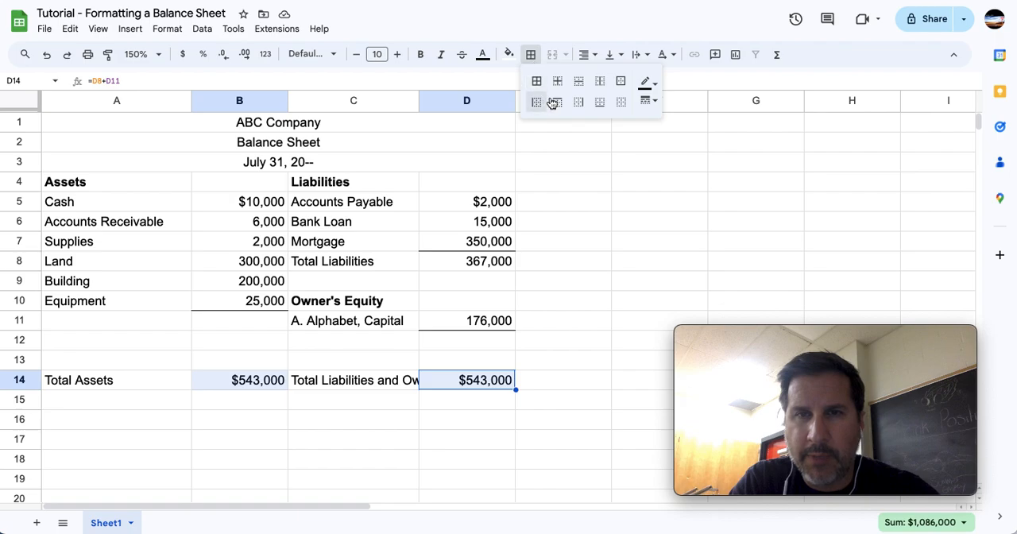
pyautogui.click(601, 107)
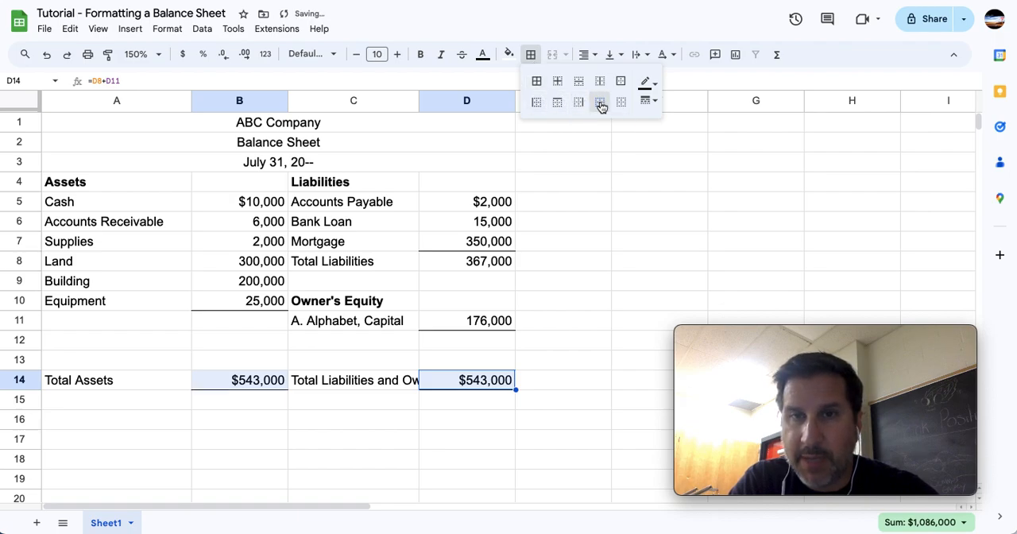
pyautogui.click(657, 104)
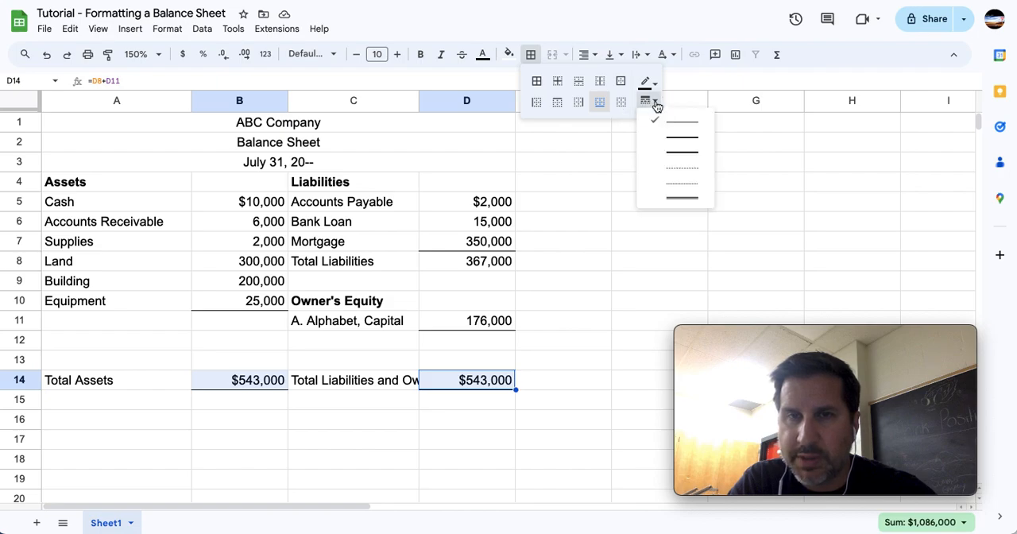
pyautogui.click(682, 198)
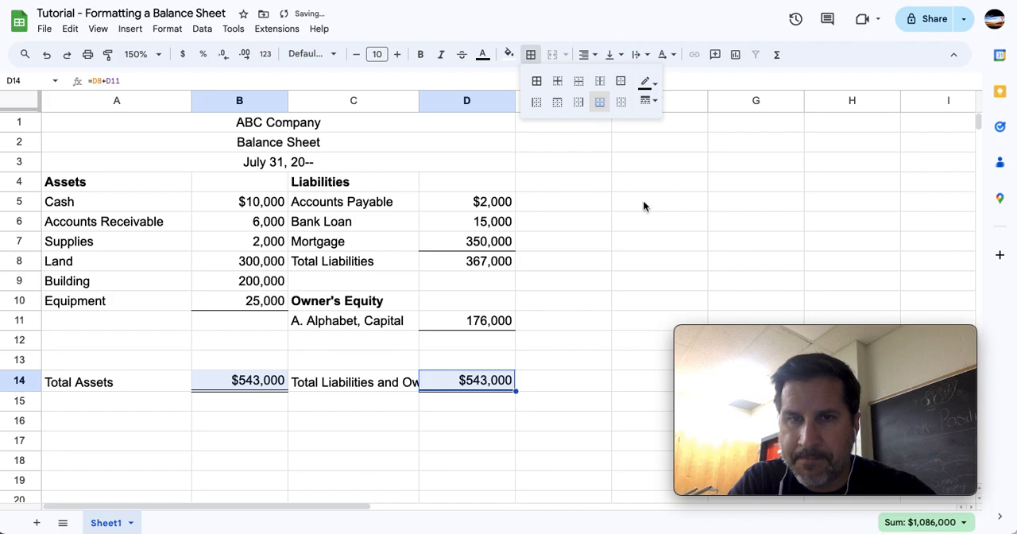
pyautogui.click(576, 235)
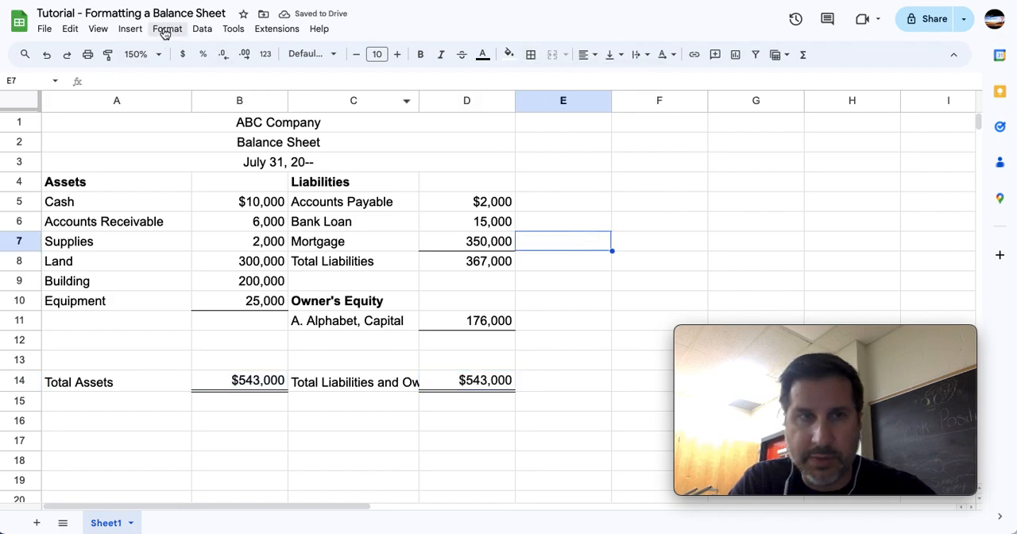
# Set the sheet zoom to 175% and examine the rulings under the totals in B14 and D14.
pyautogui.click(159, 54)
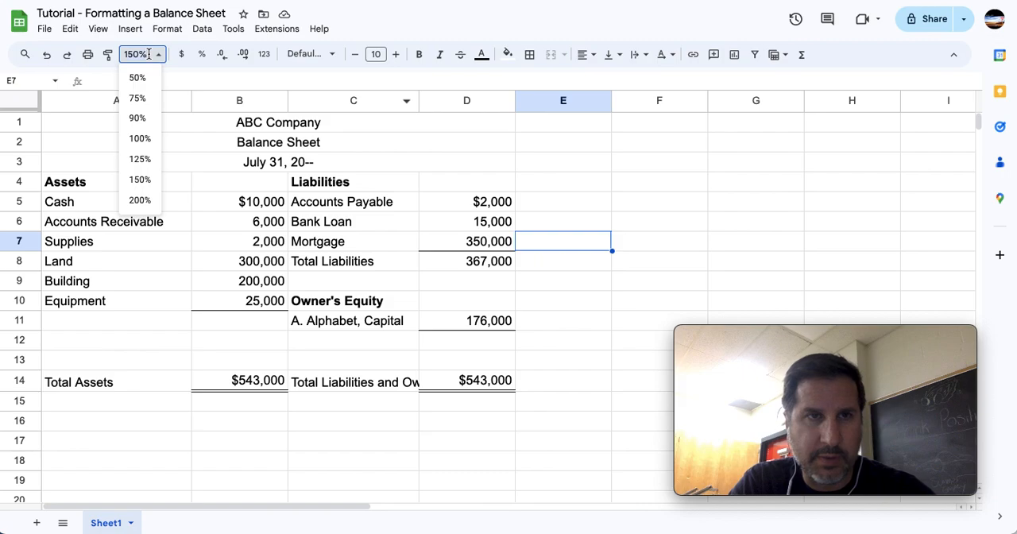
pyautogui.write('175')
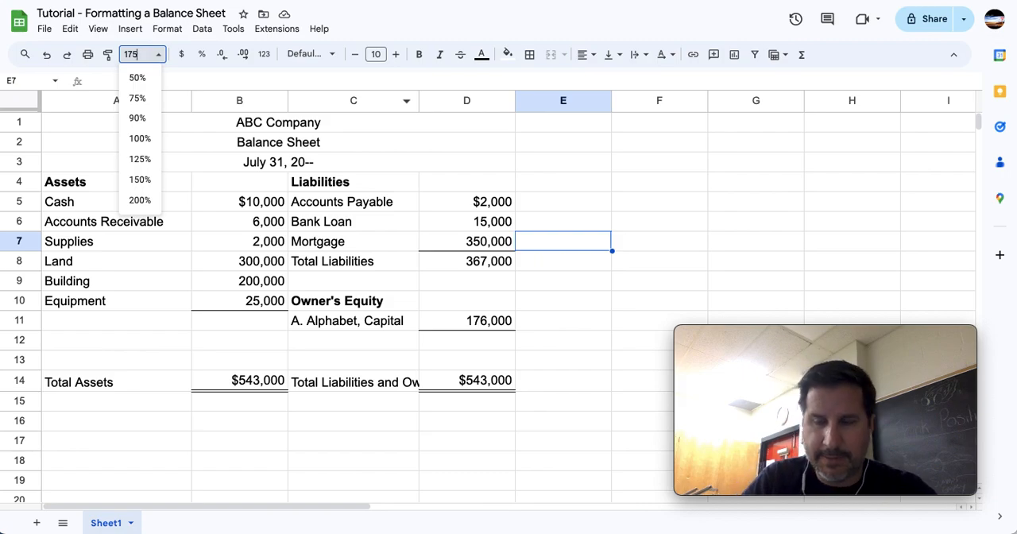
pyautogui.press('Return')
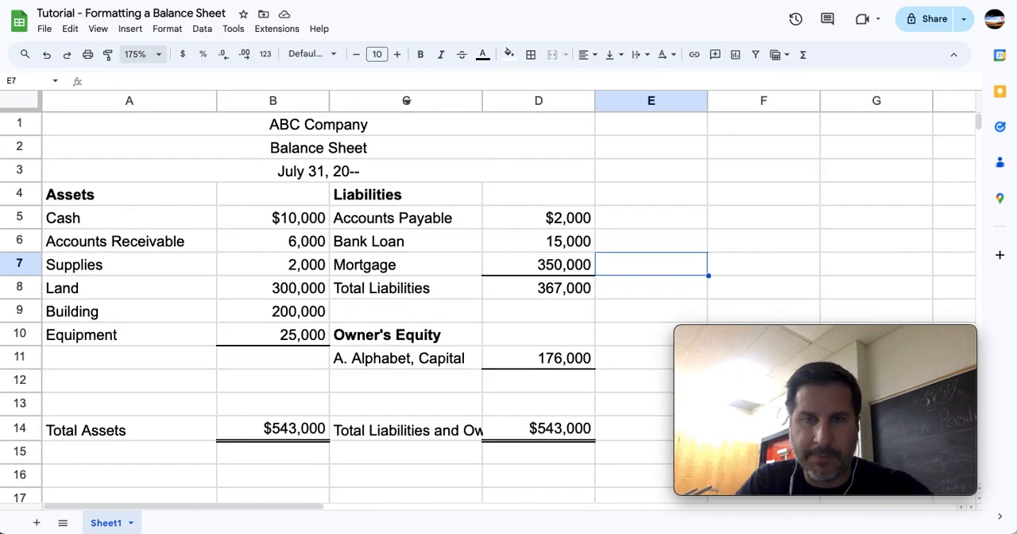
pyautogui.click(245, 425)
pyautogui.click(518, 429)
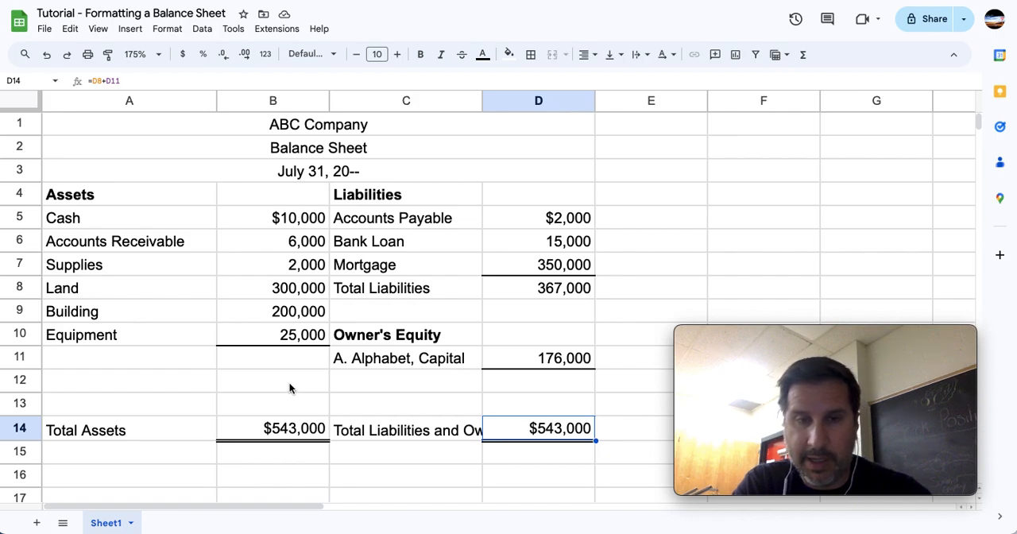
# Wrap the text of the Total Liabilities and Owner's Equity label in C14.
pyautogui.click(429, 435)
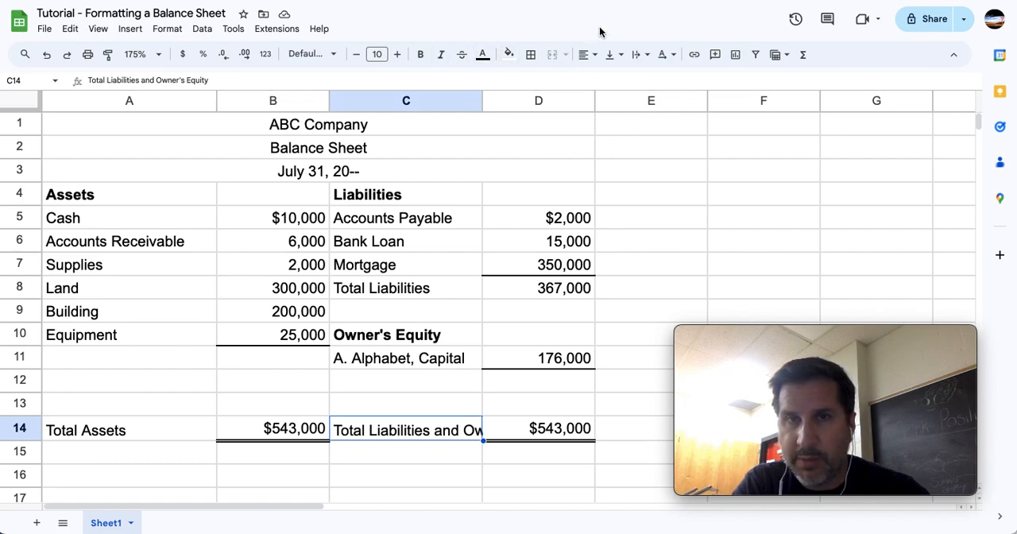
pyautogui.click(649, 57)
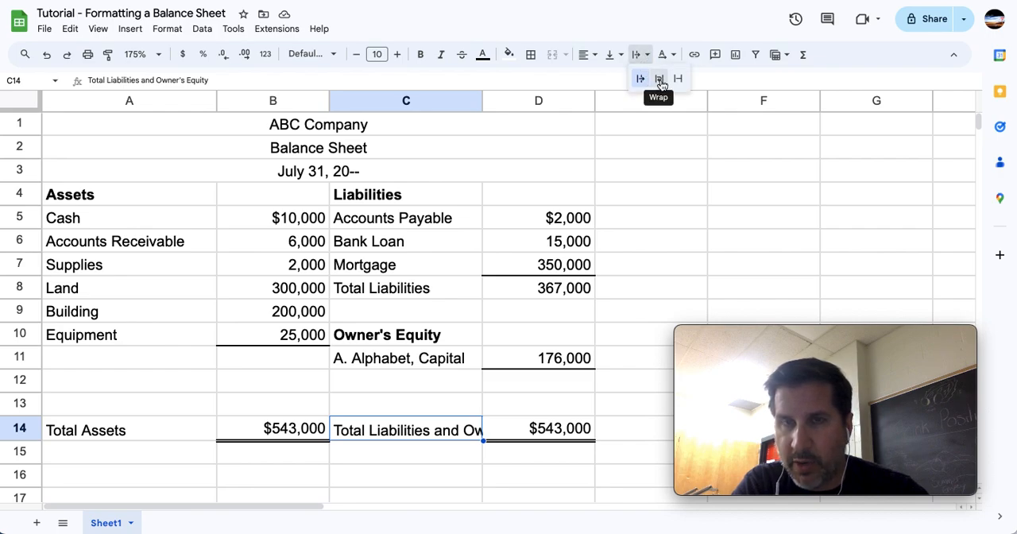
pyautogui.click(660, 79)
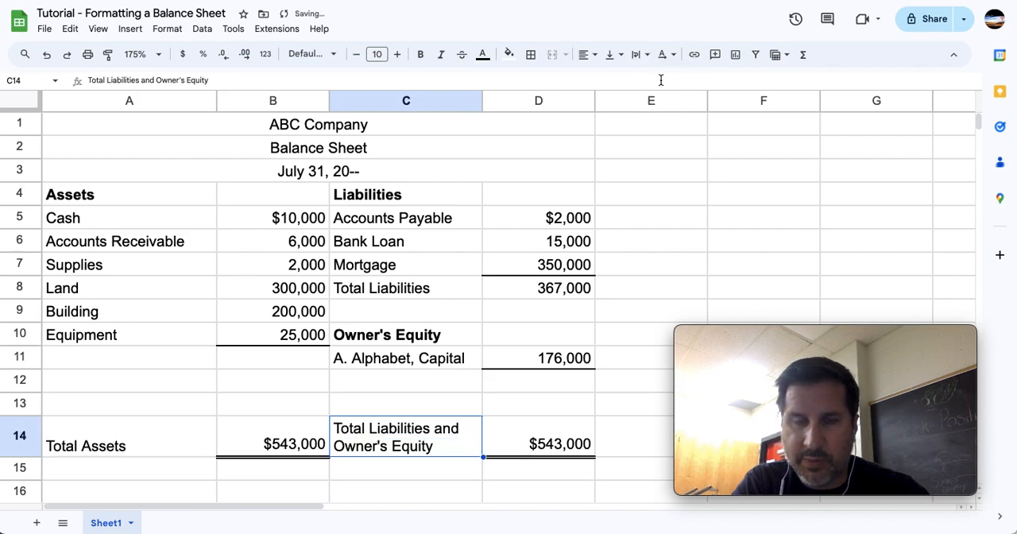
pyautogui.click(398, 412)
pyautogui.click(405, 448)
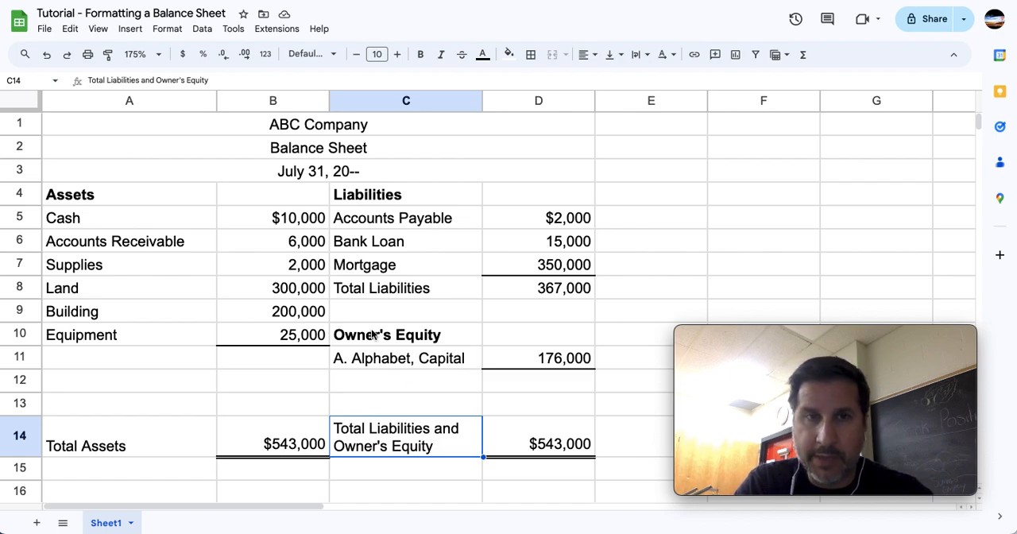
# Review the three centered title rows, the Assets heading and the asset accounts from Cash to Equipment.
pyautogui.click(367, 125)
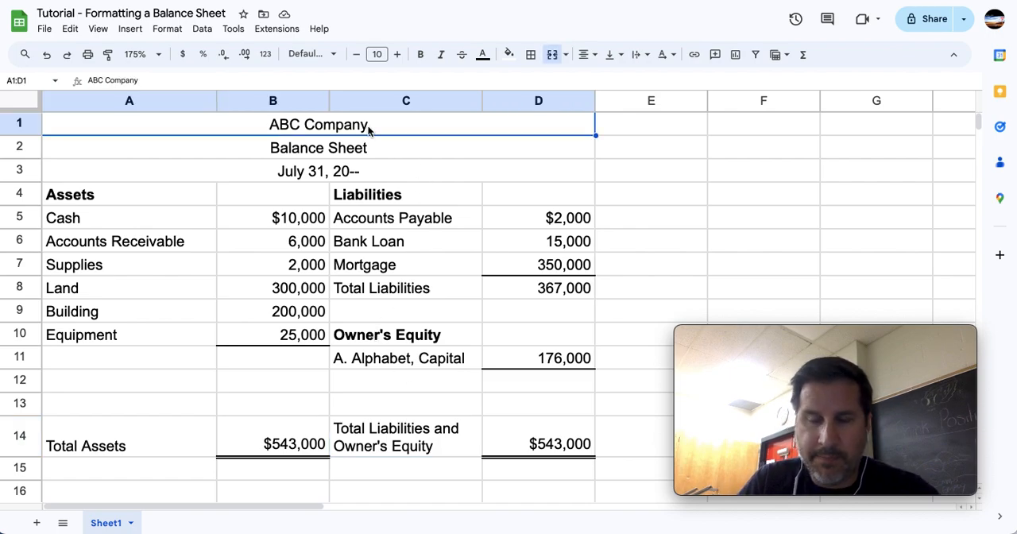
pyautogui.press('Down')
pyautogui.press('Down')
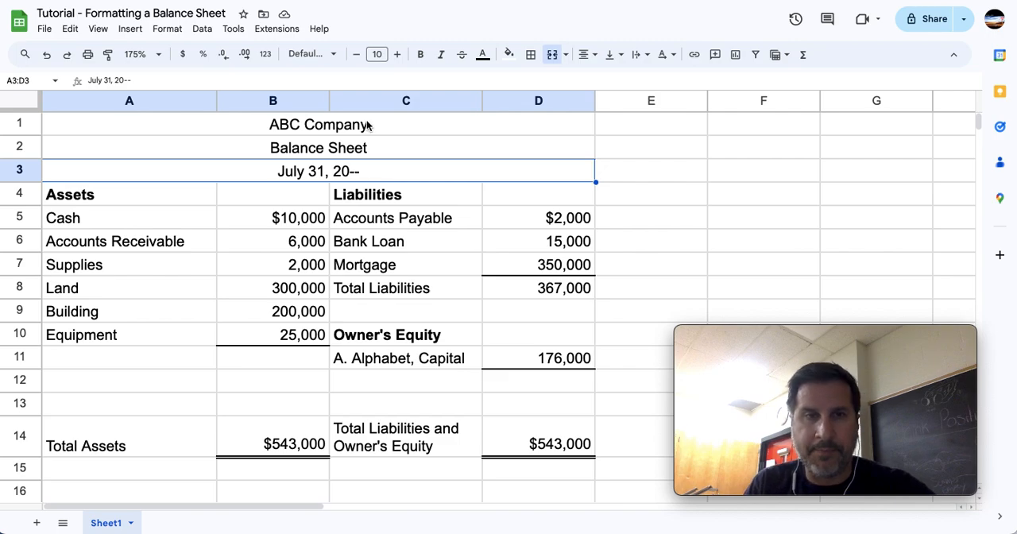
pyautogui.click(81, 195)
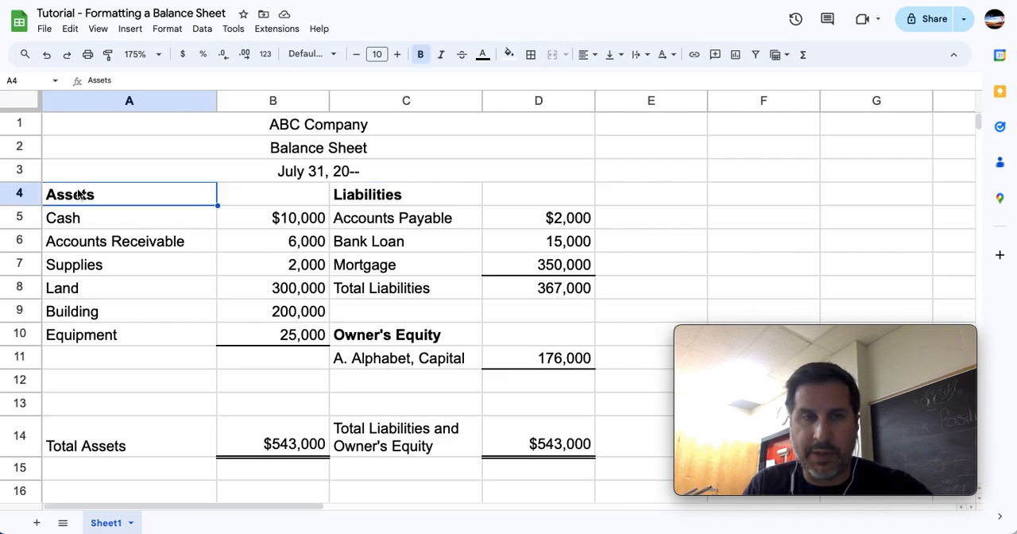
pyautogui.click(85, 221)
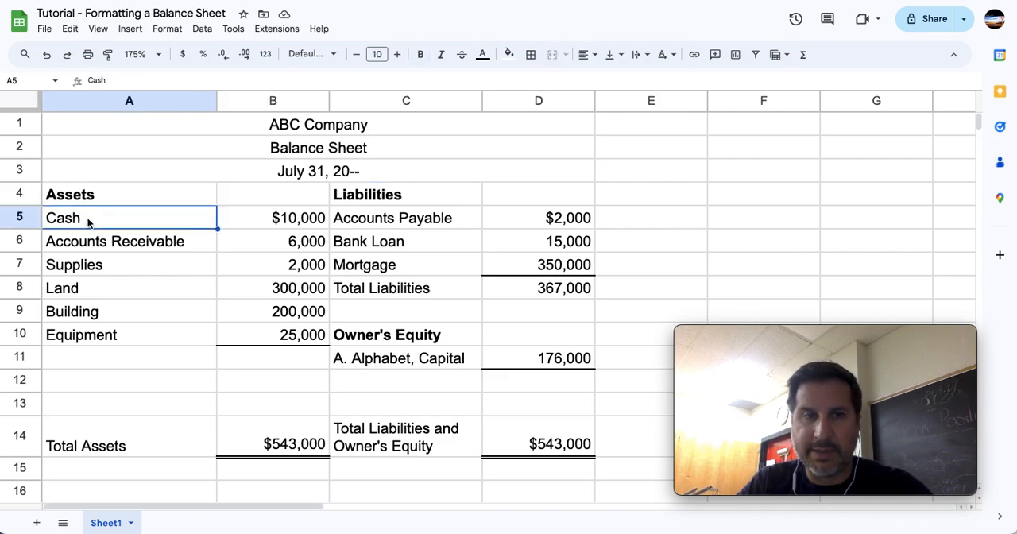
pyautogui.press('Down')
pyautogui.press('Down')
pyautogui.press('Down')
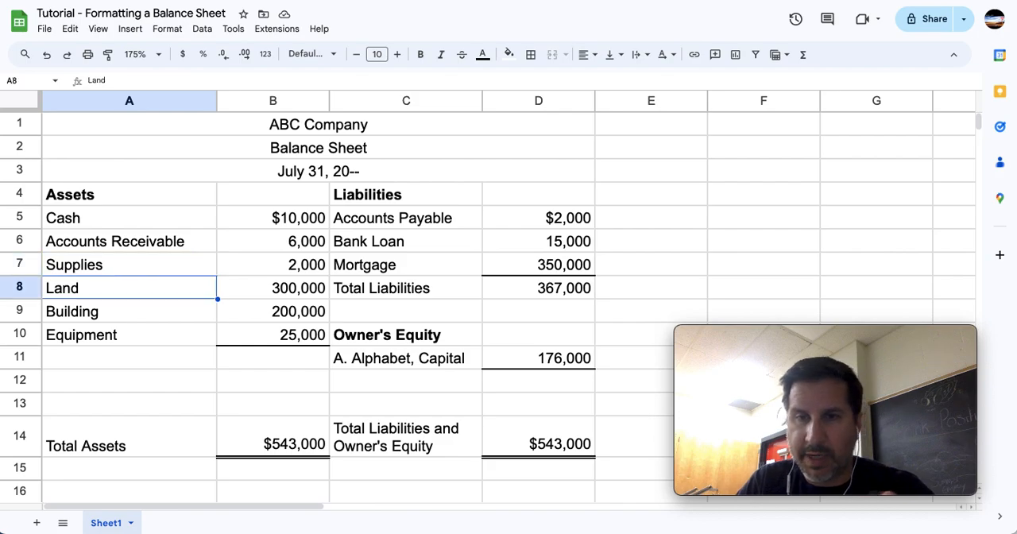
pyautogui.press('Down')
pyautogui.press('Down')
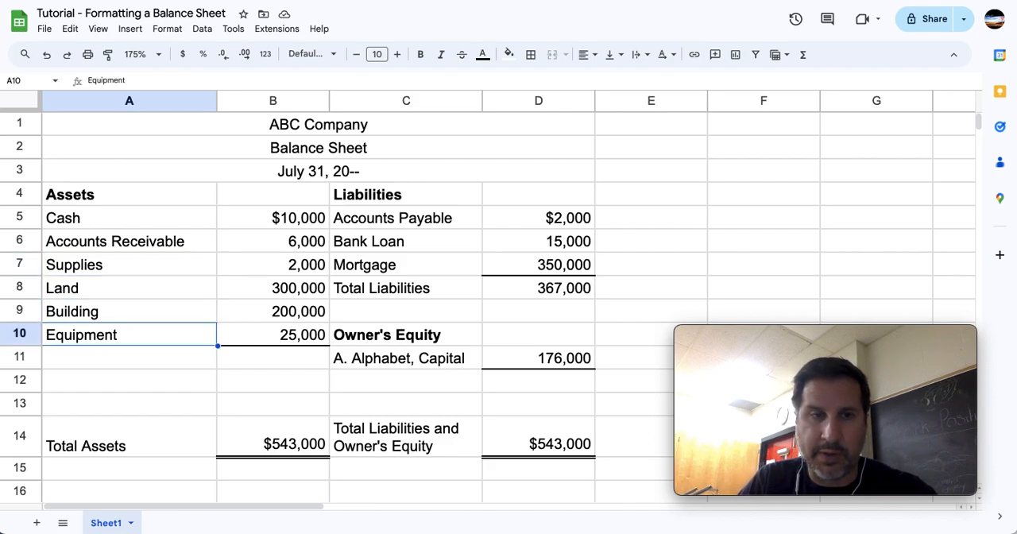
# Review the Liabilities section, the Owner's Equity section and the wrapped total label in column C.
pyautogui.click(421, 197)
pyautogui.press('Down')
pyautogui.press('Down')
pyautogui.press('Down')
pyautogui.press('Down')
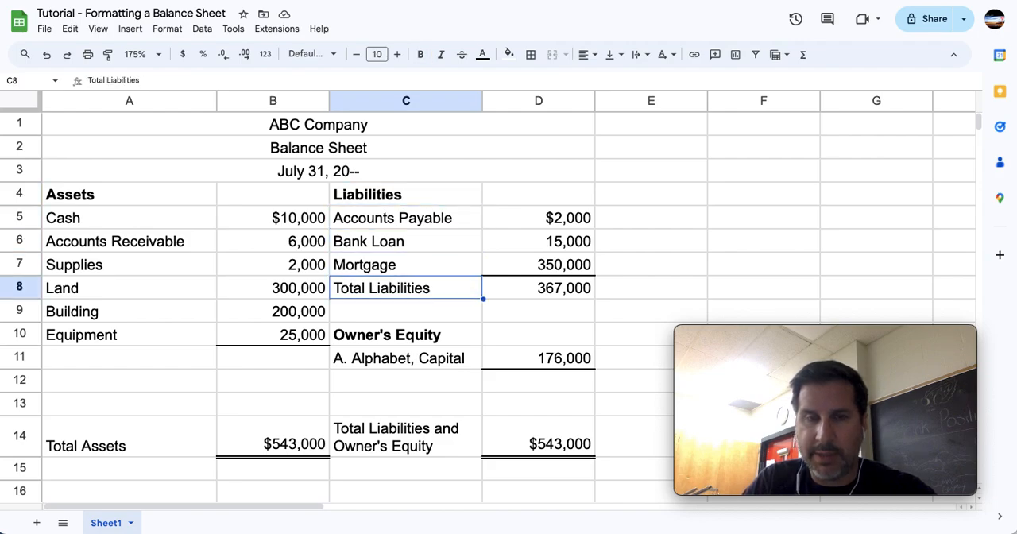
pyautogui.click(429, 342)
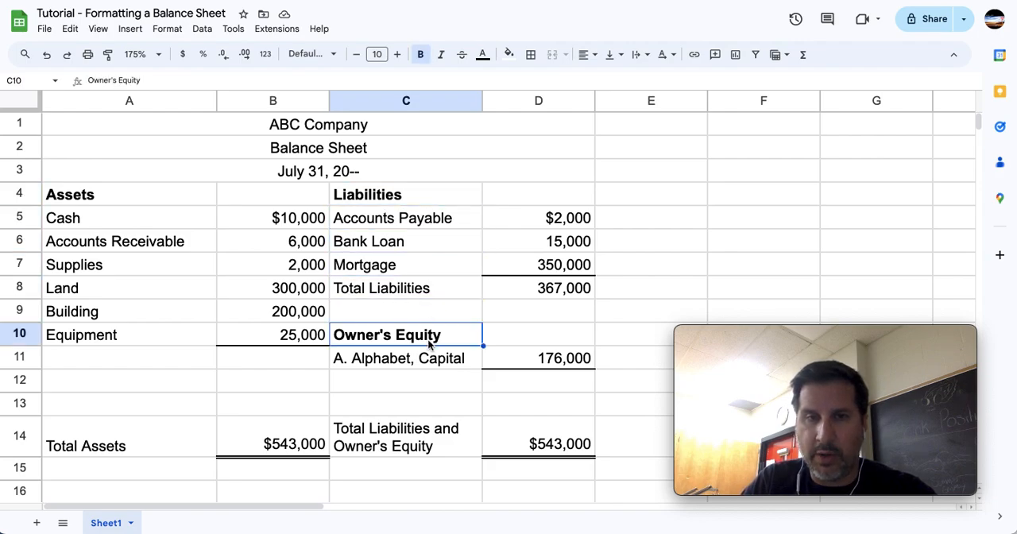
pyautogui.click(428, 374)
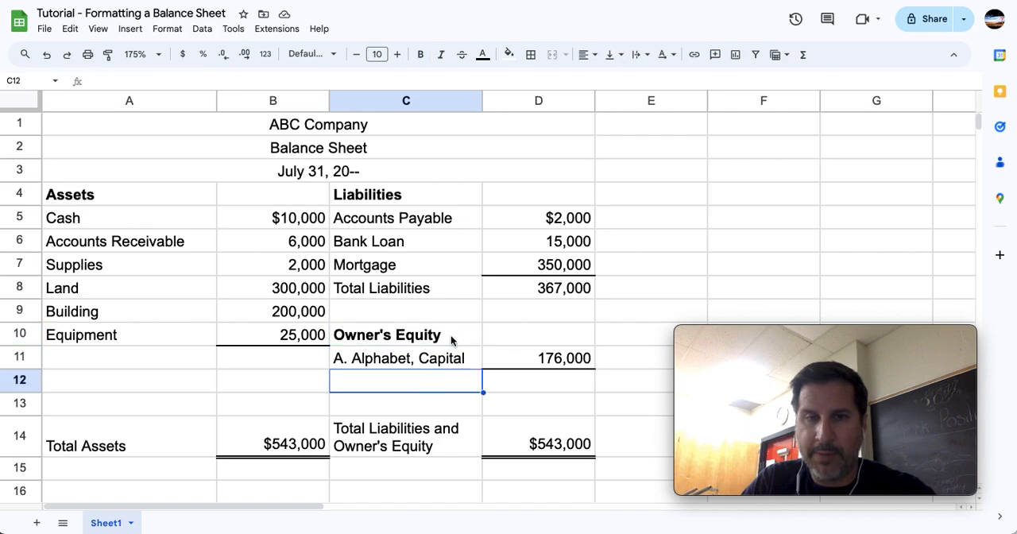
pyautogui.moveTo(451, 334); pyautogui.dragTo(594, 421)
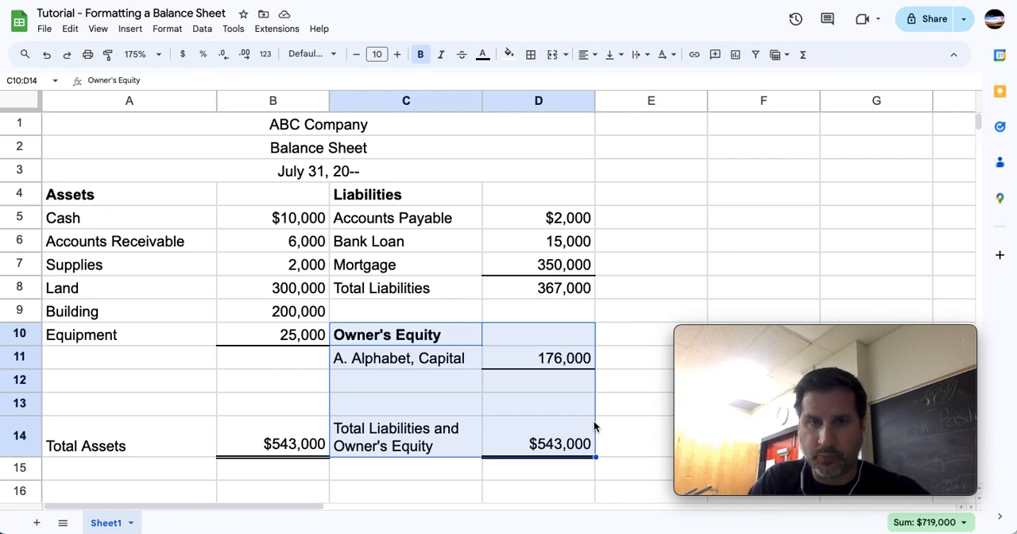
pyautogui.click(456, 334)
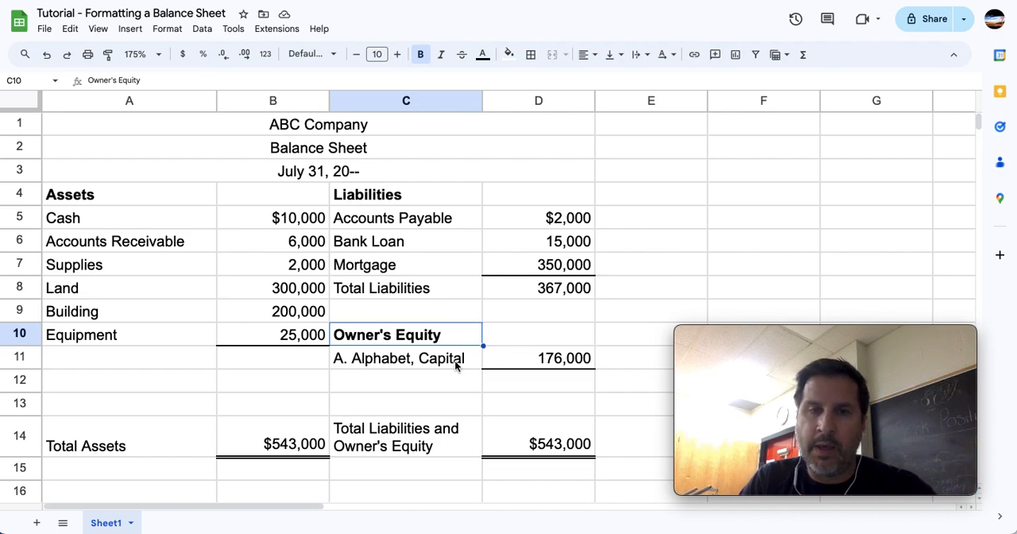
pyautogui.click(455, 360)
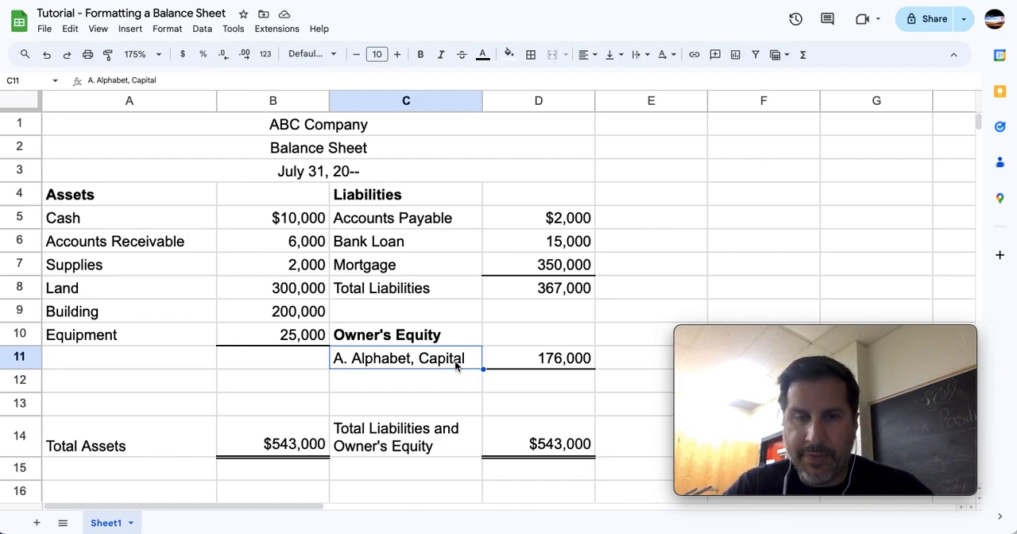
pyautogui.click(433, 452)
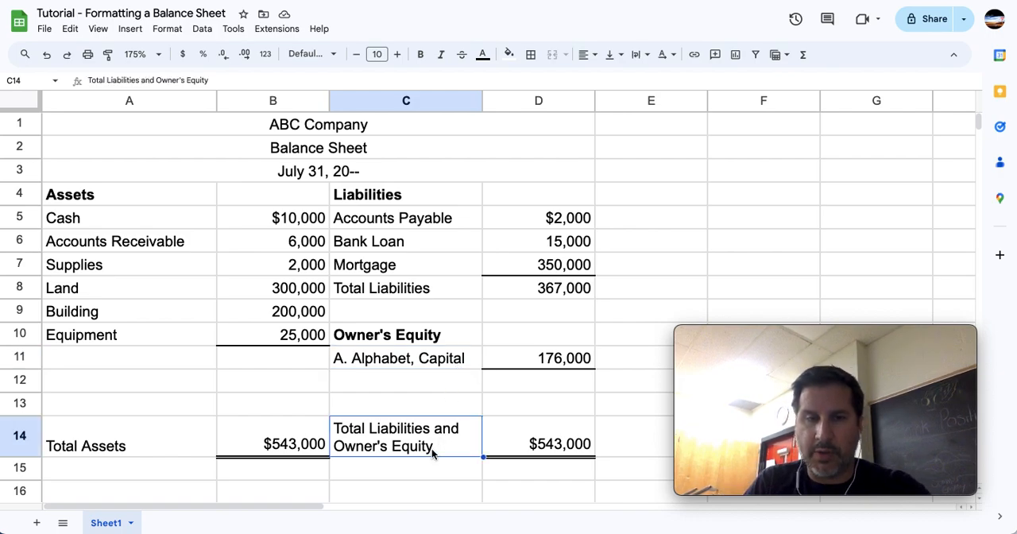
# Check the formulas behind Total Assets in B14, Total Liabilities in D8 and the Capital amount in D11.
pyautogui.click(88, 446)
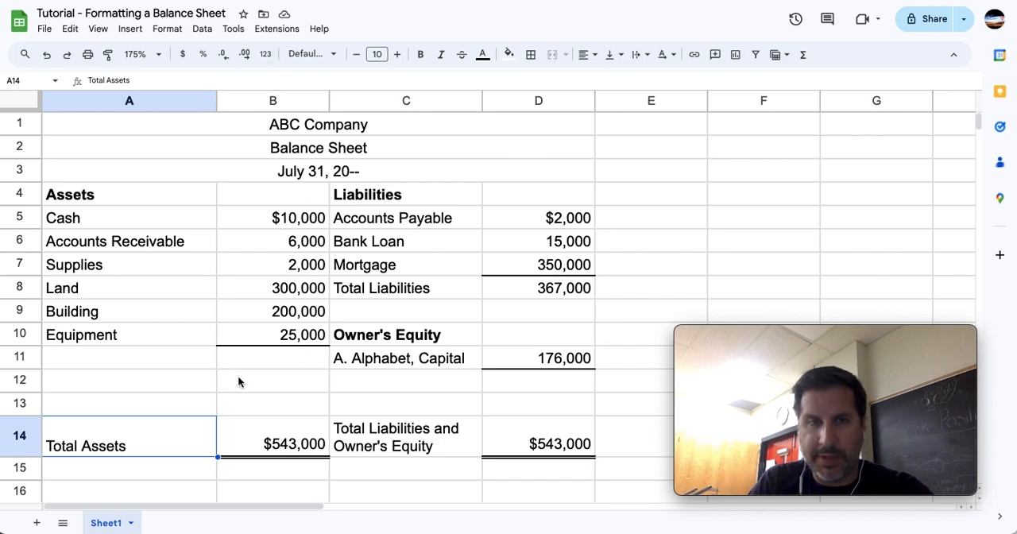
pyautogui.click(278, 425)
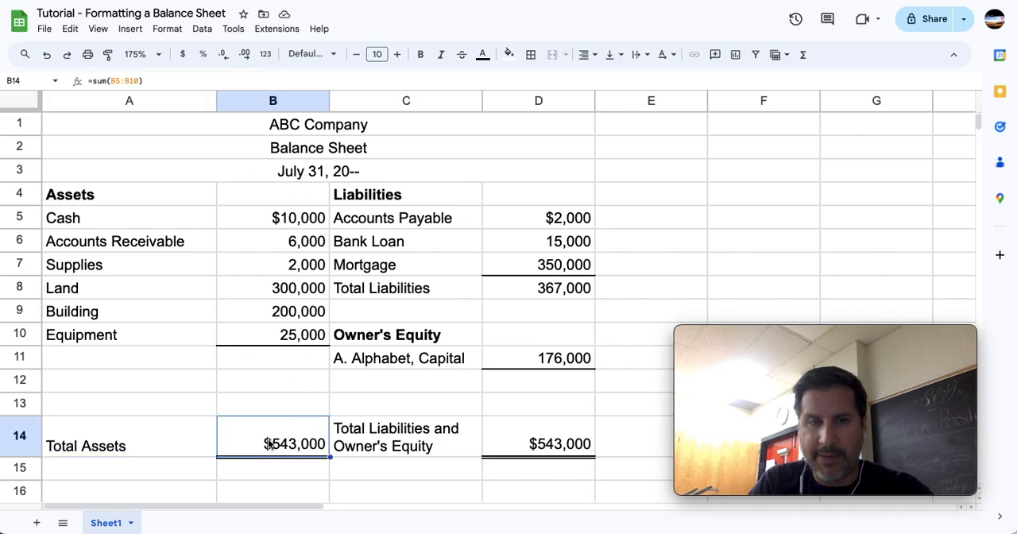
pyautogui.click(552, 298)
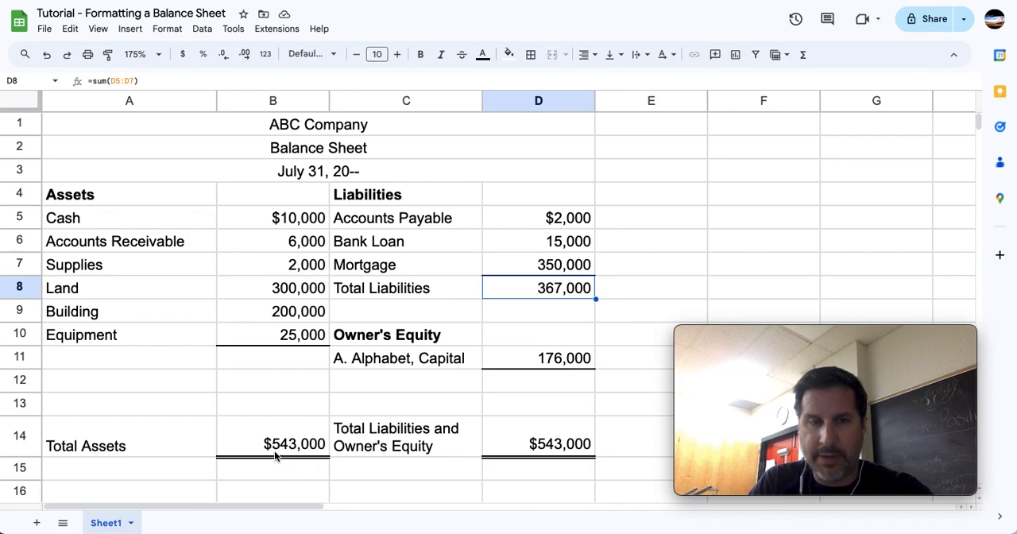
pyautogui.click(264, 447)
pyautogui.click(571, 287)
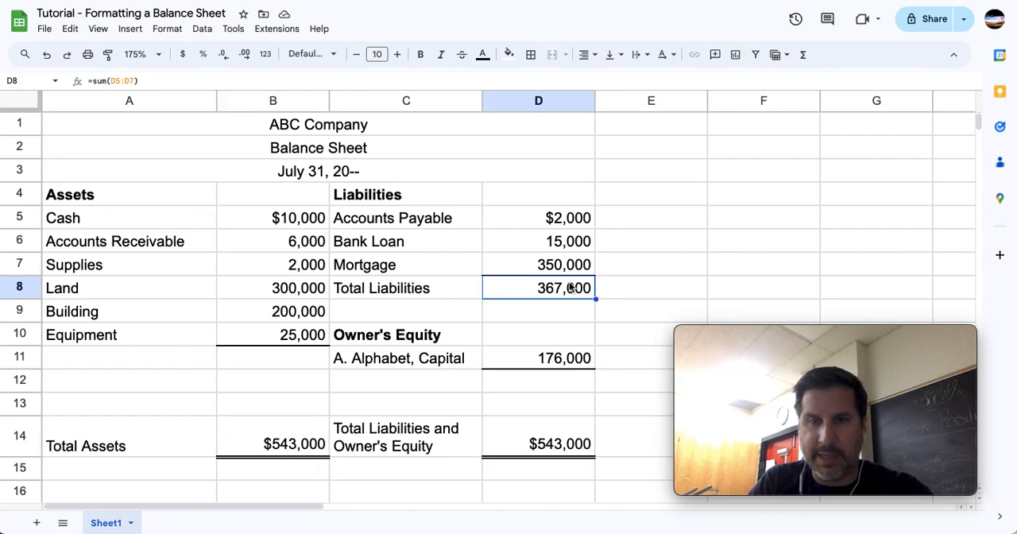
pyautogui.click(580, 360)
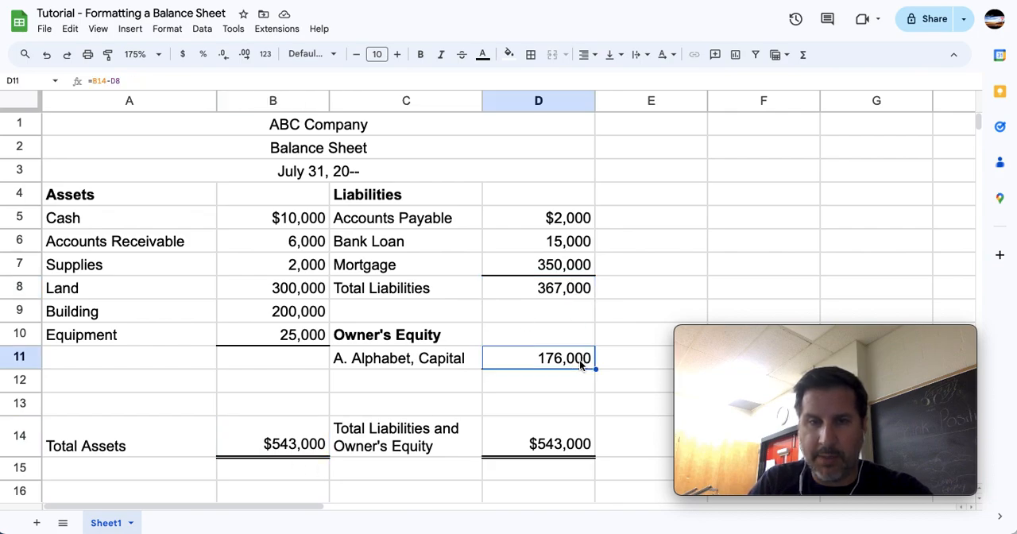
# Check the Cash amount in B5, the Total Assets formula in B14 and the Equipment amount in B10.
pyautogui.click(277, 401)
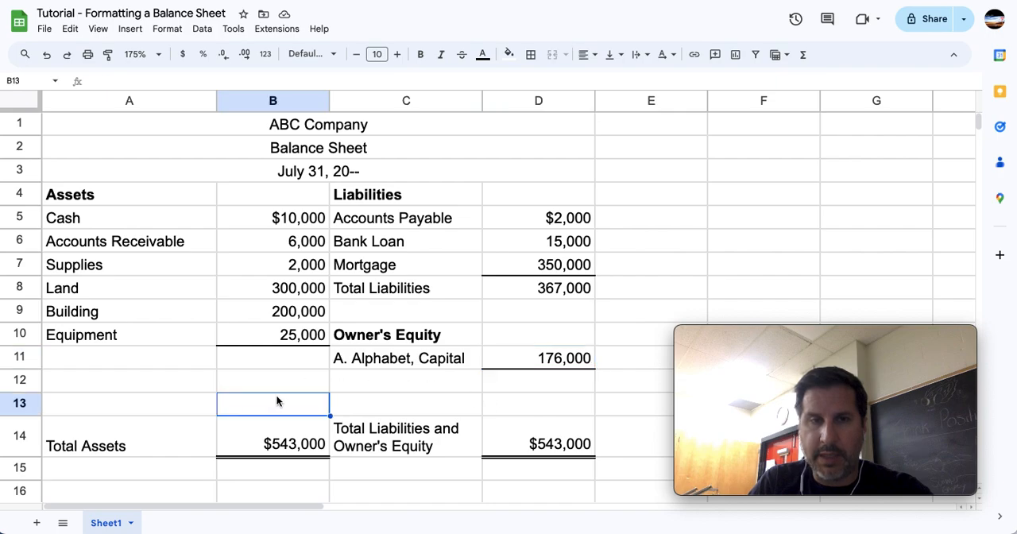
pyautogui.click(294, 218)
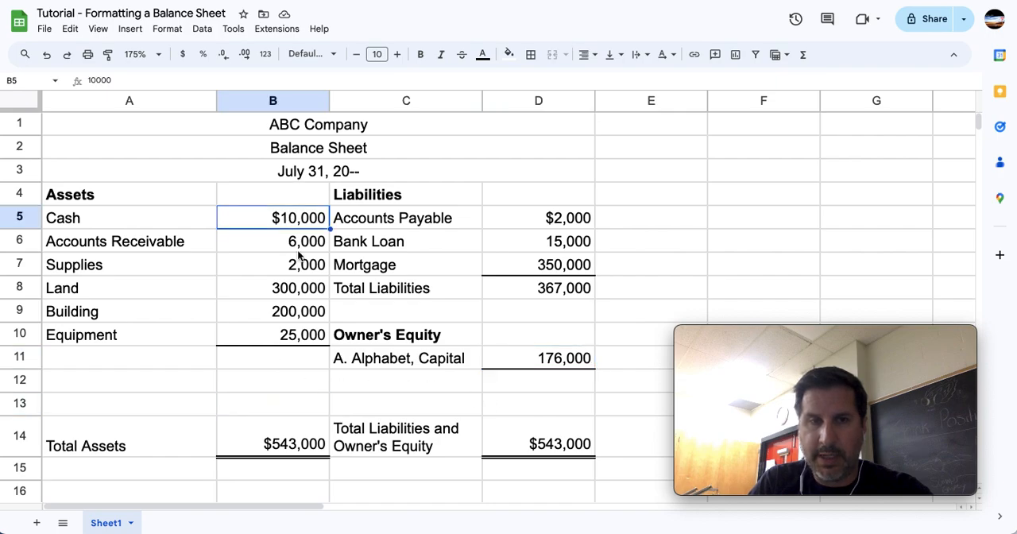
pyautogui.click(316, 442)
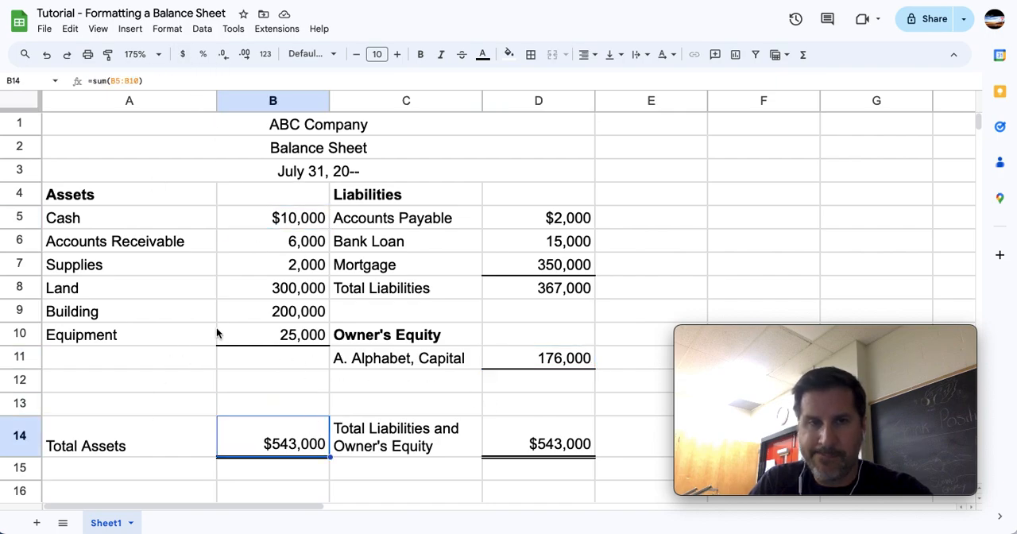
pyautogui.click(286, 337)
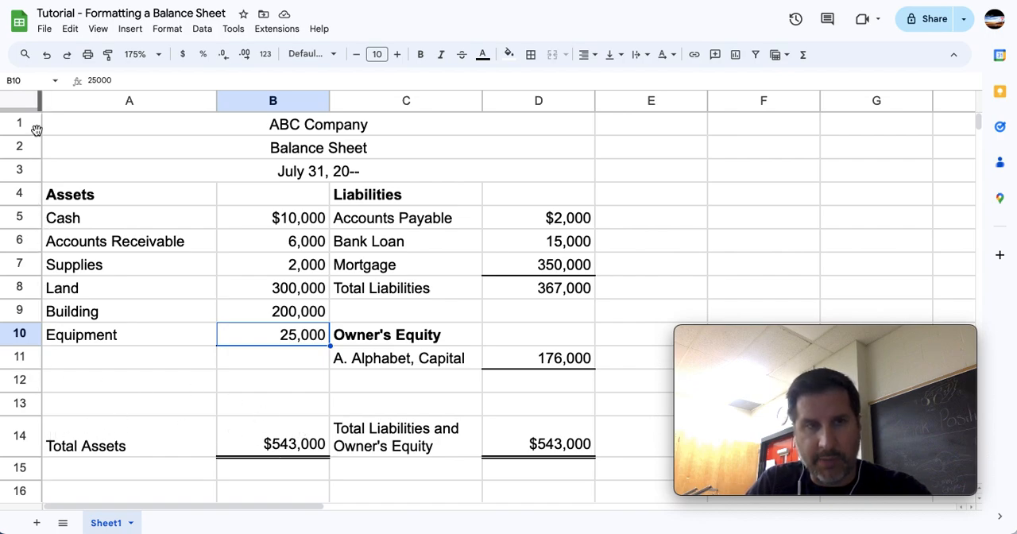
# Set the vertical alignment of all cells in the sheet to middle.
pyautogui.click(20, 103)
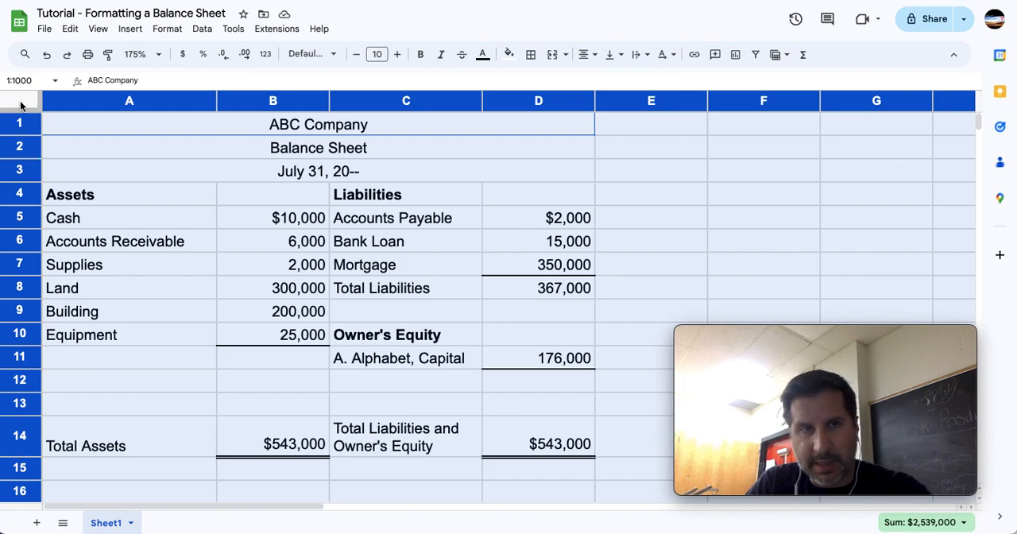
pyautogui.click(624, 61)
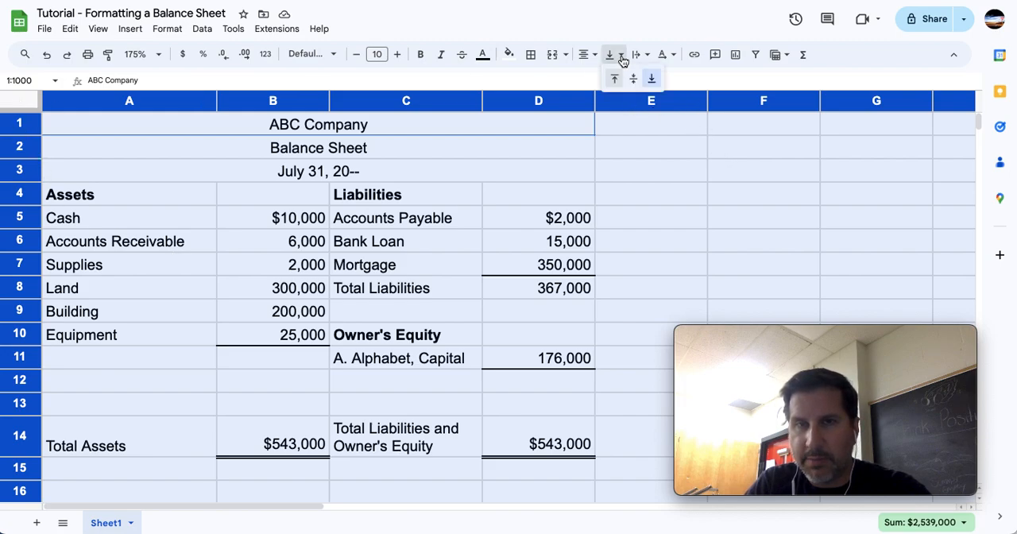
pyautogui.click(633, 79)
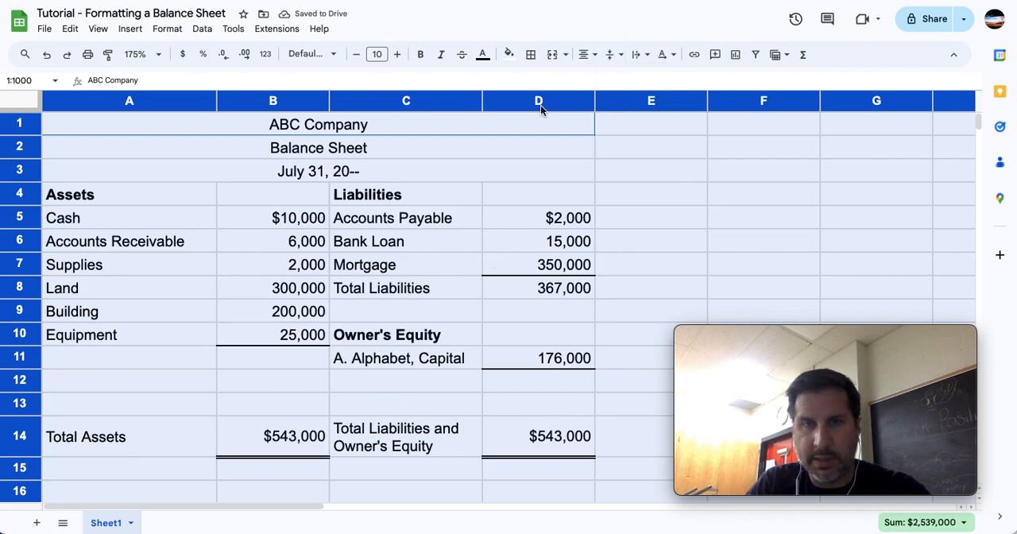
# Try top vertical alignment on the whole sheet and return all cells to middle alignment.
pyautogui.click(614, 56)
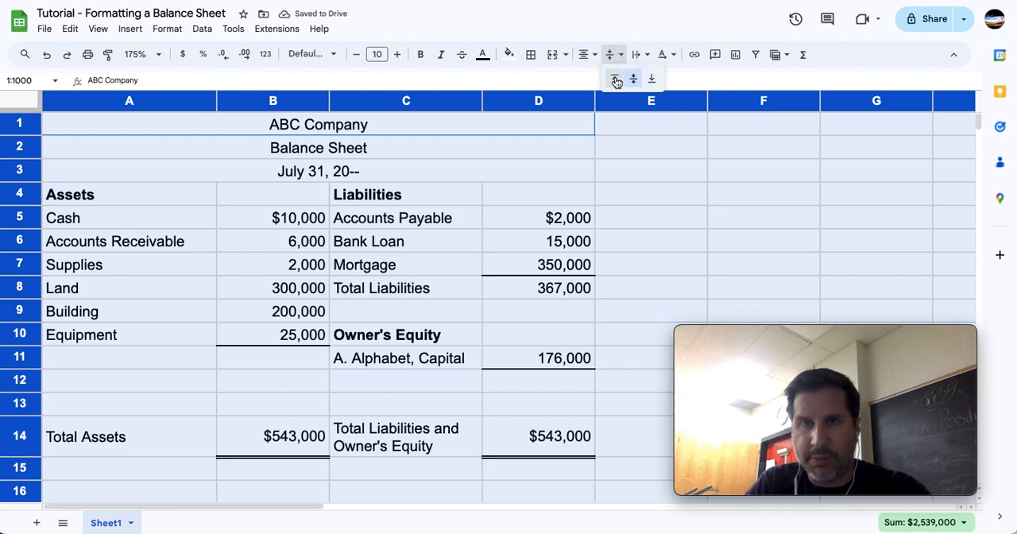
pyautogui.click(616, 77)
pyautogui.click(615, 56)
pyautogui.click(630, 75)
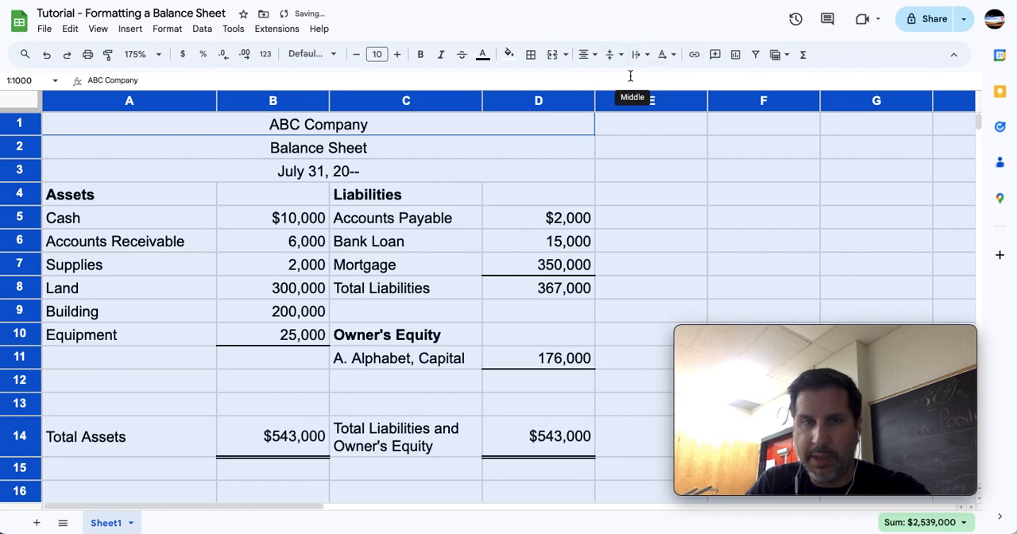
pyautogui.click(244, 321)
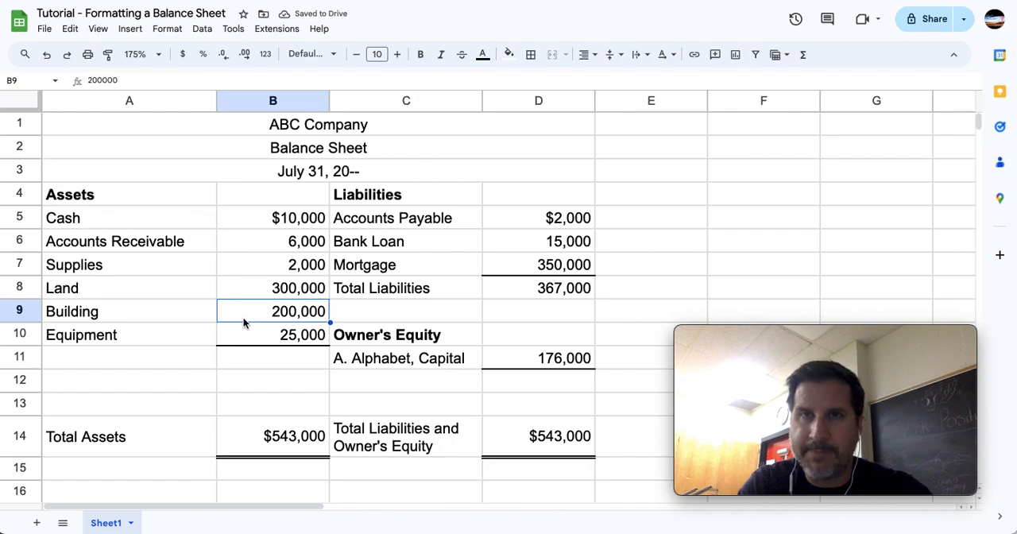